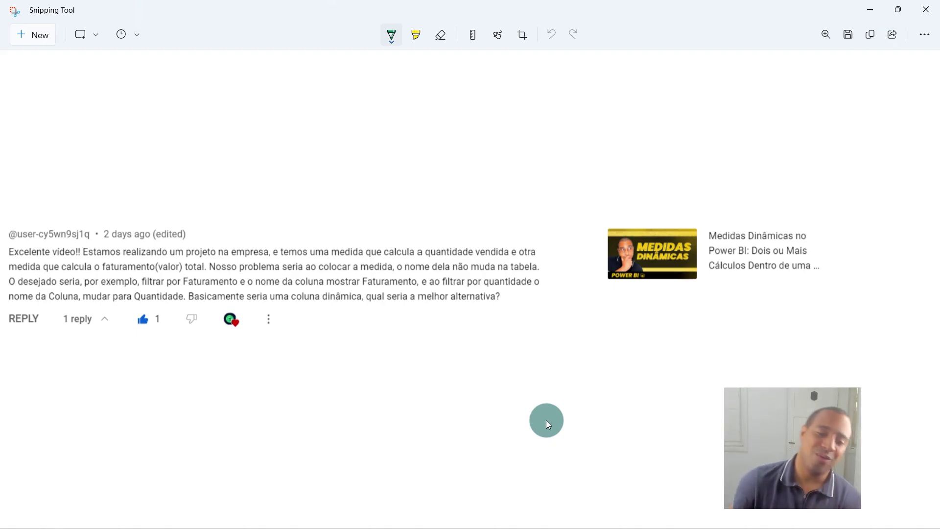
Switch to Power BI Desktop and reposition the Soma de Faturamento table visual on the report page.
{"action": "mouse_move", "coordinate": [496, 523]}
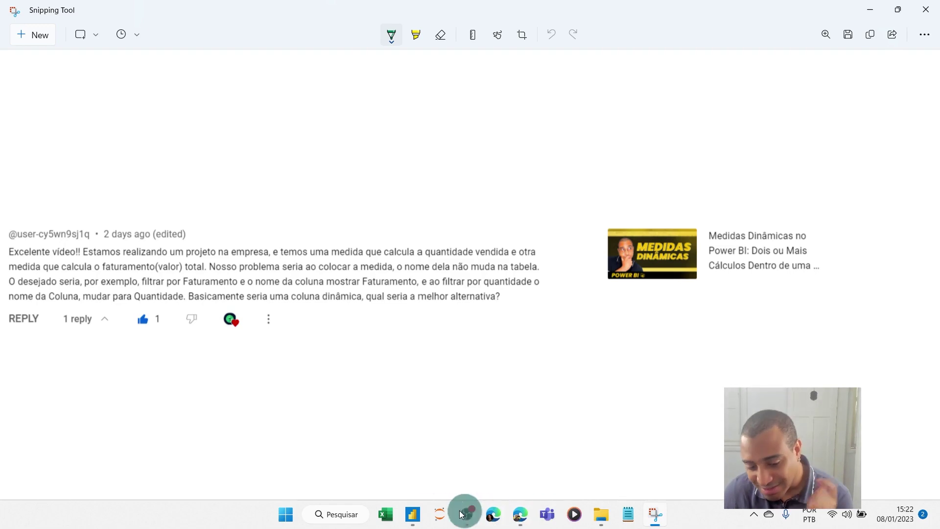
{"action": "mouse_move", "coordinate": [409, 523]}
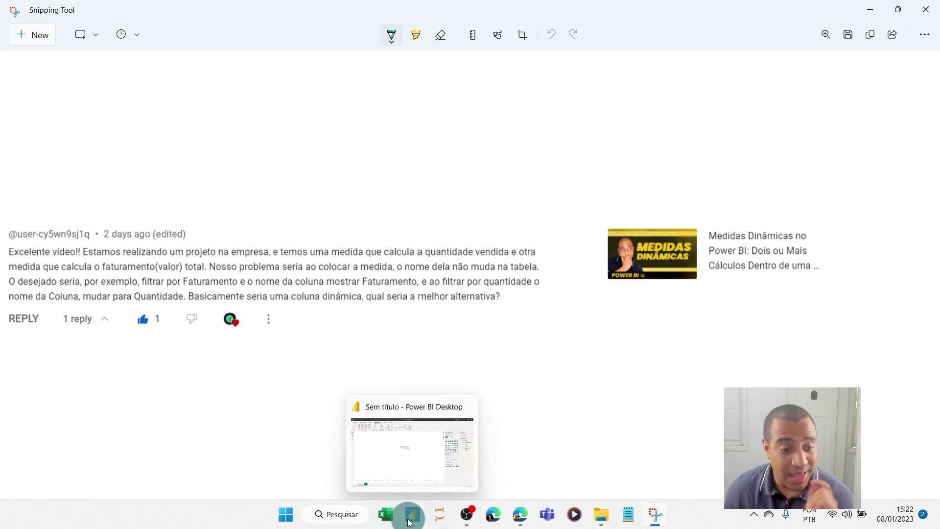
{"action": "left_click", "coordinate": [436, 482]}
{"action": "left_click_drag", "start_coordinate": [442, 301], "coordinate": [328, 331]}
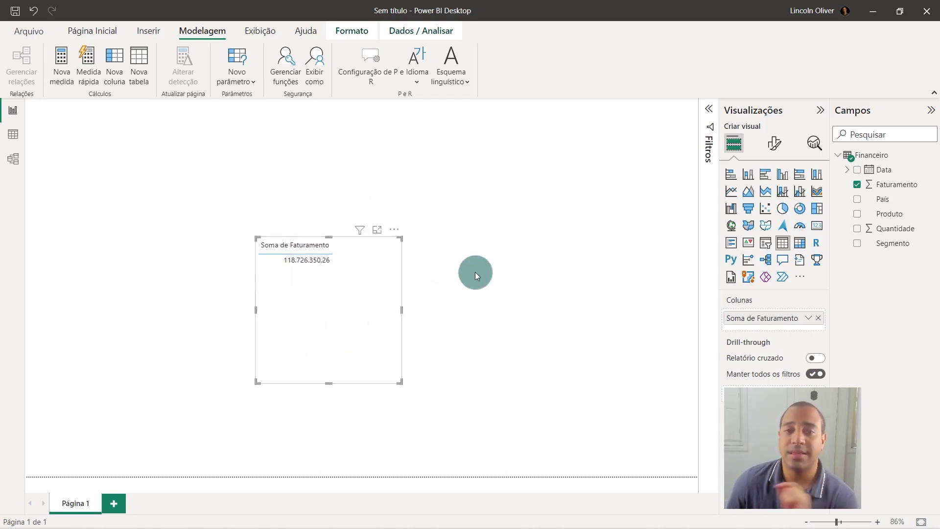
{"action": "left_click", "coordinate": [466, 276]}
{"action": "left_click_drag", "start_coordinate": [314, 304], "coordinate": [343, 336]}
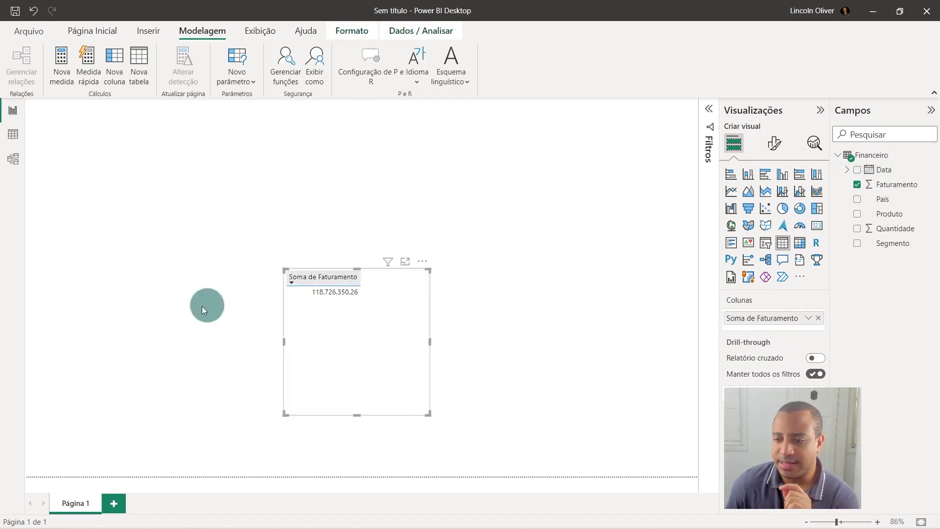
Add the País field to the table visual's columns, then widen and reposition the table on the page.
{"action": "left_click_drag", "start_coordinate": [884, 199], "coordinate": [765, 314]}
{"action": "left_click_drag", "start_coordinate": [432, 349], "coordinate": [546, 360]}
{"action": "left_click_drag", "start_coordinate": [443, 399], "coordinate": [374, 366]}
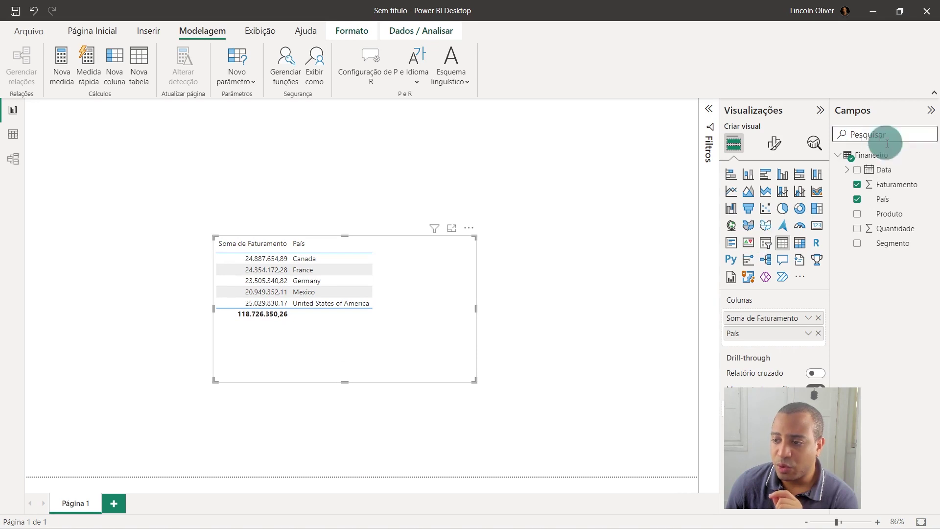
Go through the Financeiro table's fields: Data, Faturamento, País, Produto, Quantidade and Segmento.
{"action": "left_click", "coordinate": [909, 170]}
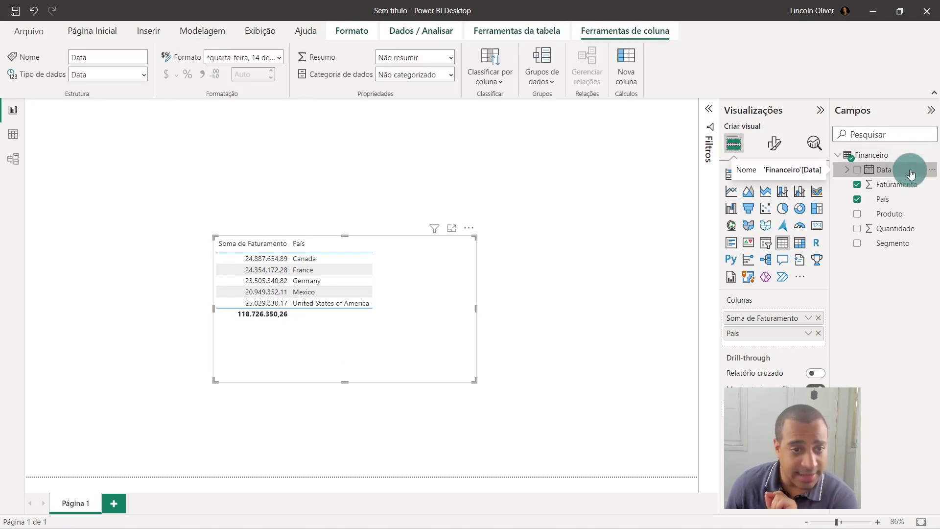
{"action": "left_click", "coordinate": [897, 190]}
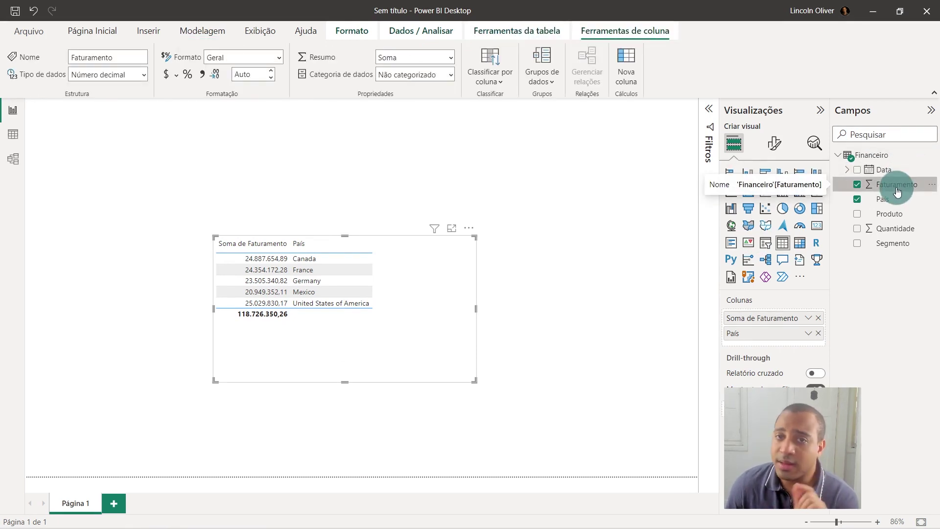
{"action": "left_click", "coordinate": [898, 198]}
{"action": "left_click", "coordinate": [896, 216]}
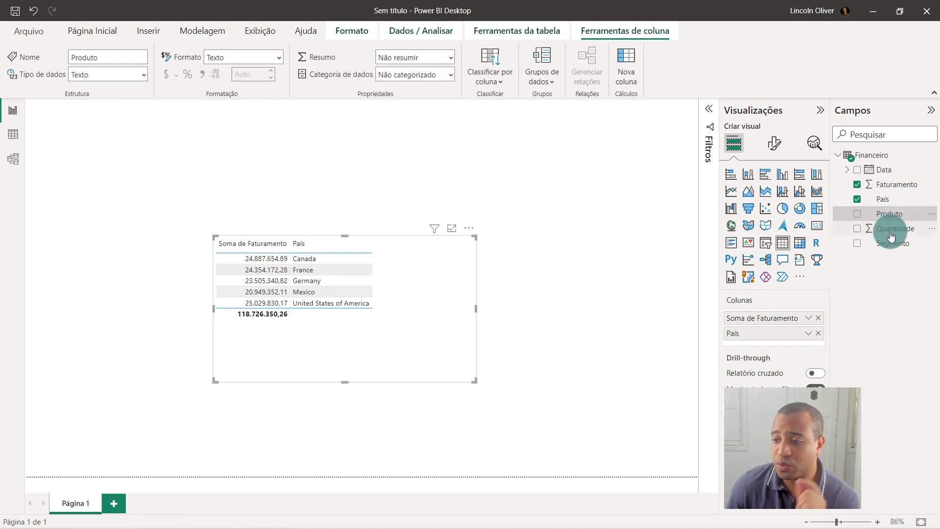
{"action": "left_click", "coordinate": [894, 229]}
{"action": "left_click", "coordinate": [904, 247]}
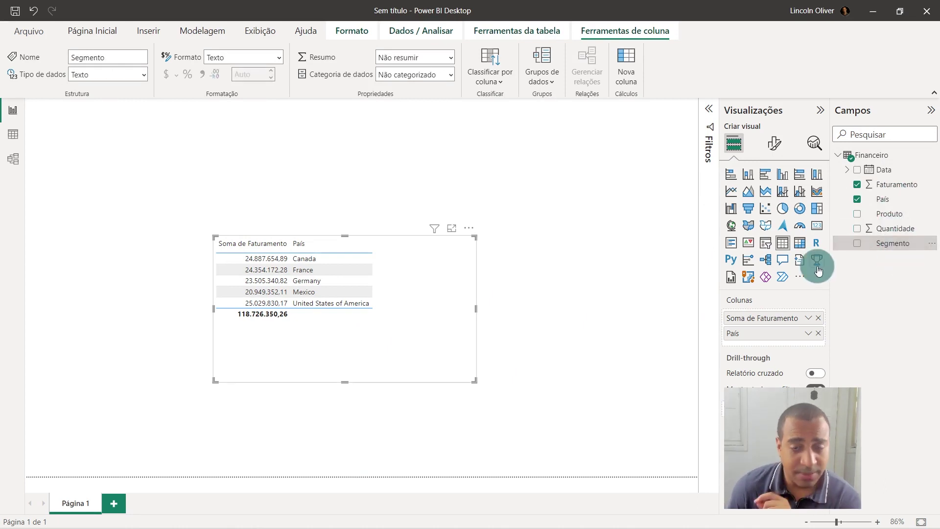
Place País before Soma de Faturamento in the table visual's columns and shift the table slightly on the page.
{"action": "left_click_drag", "start_coordinate": [745, 318], "coordinate": [760, 337]}
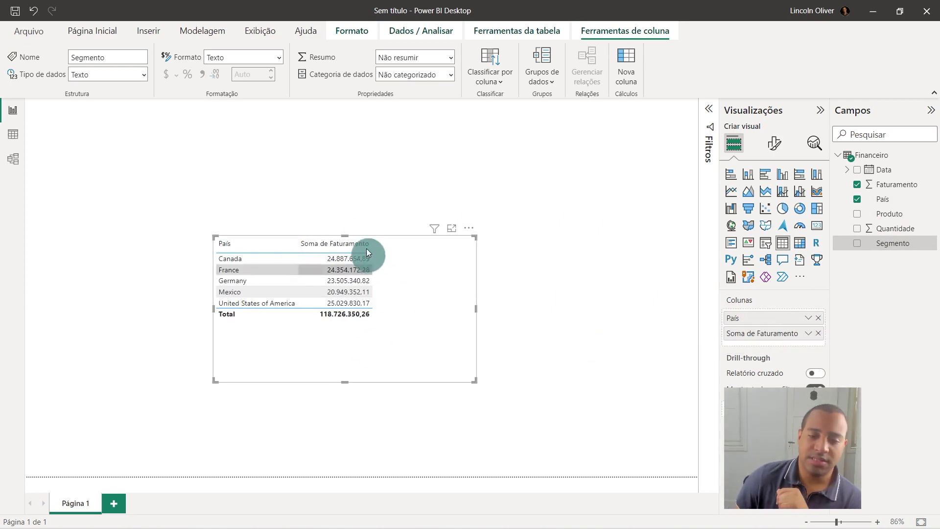
{"action": "left_click_drag", "start_coordinate": [451, 339], "coordinate": [452, 360]}
{"action": "left_click", "coordinate": [445, 145]}
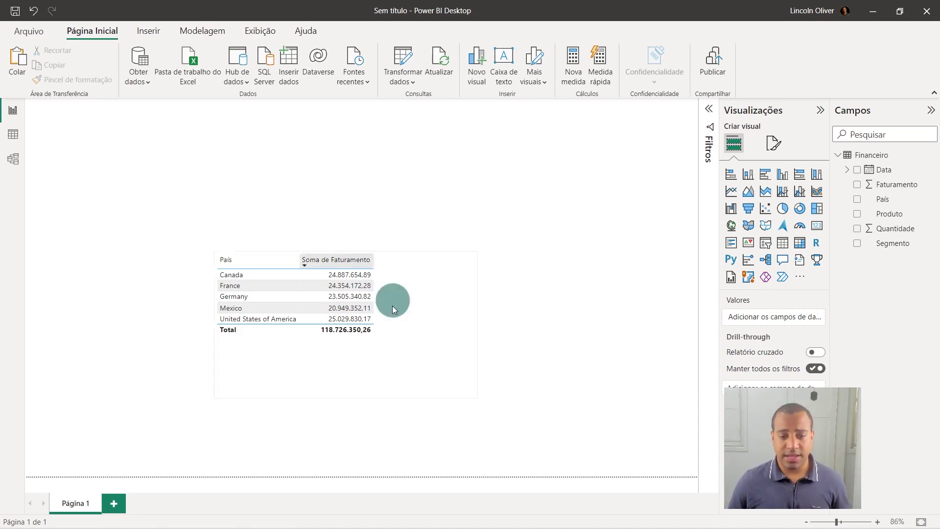
{"action": "left_click", "coordinate": [435, 281]}
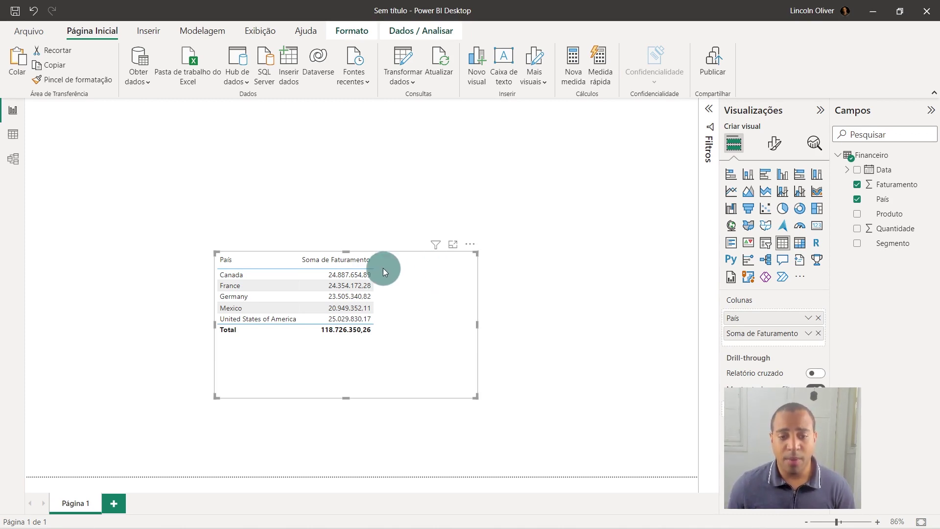
{"action": "left_click_drag", "start_coordinate": [446, 323], "coordinate": [462, 322]}
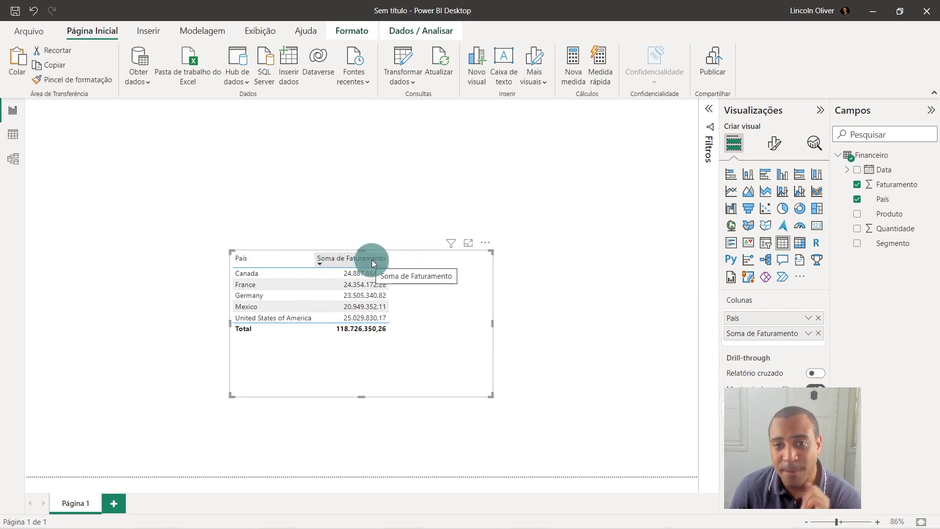
Rename the Soma de Faturamento column of the table visual as Valor Total.
{"action": "double_click", "coordinate": [745, 333]}
{"action": "type", "text": "Valor Total"}
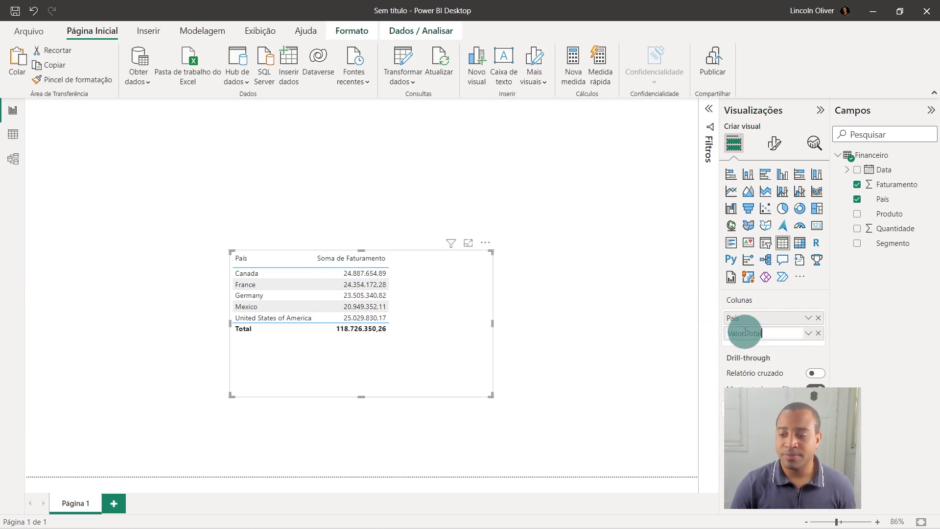
{"action": "key", "text": "Return"}
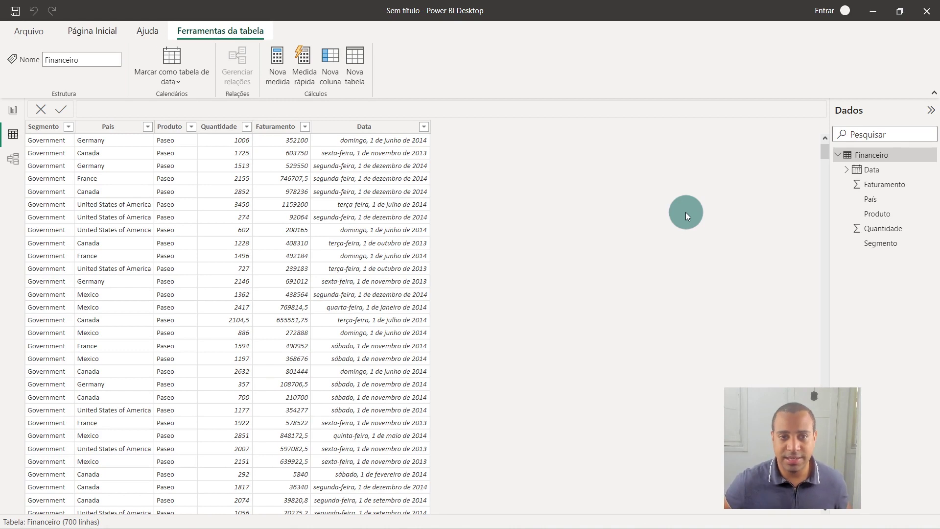
Show the data of the Financeiro table and add a new calculated column to it.
{"action": "left_click", "coordinate": [12, 134]}
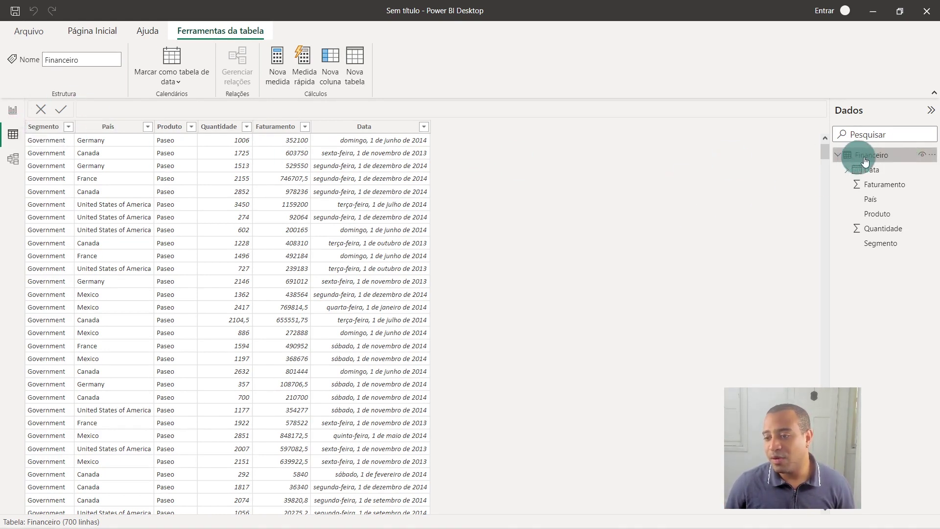
{"action": "mouse_move", "coordinate": [886, 155]}
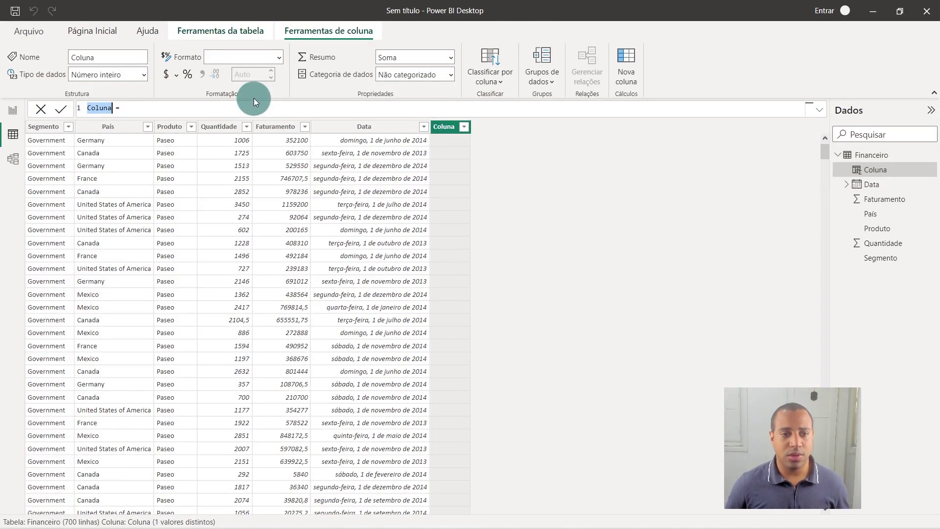
{"action": "type", "text": "Título"}
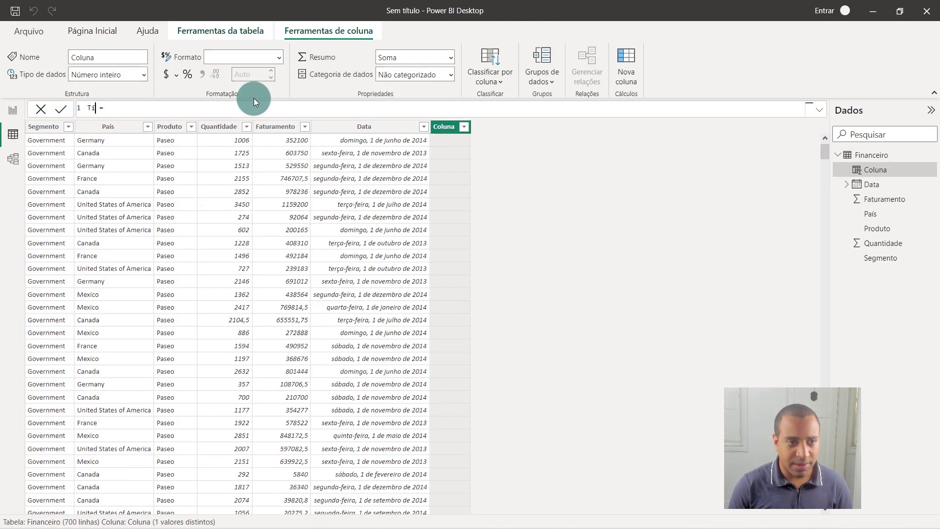
{"action": "key", "text": "BackSpace"}
{"action": "key", "text": "BackSpace"}
{"action": "key", "text": "BackSpace"}
{"action": "key", "text": "BackSpace"}
{"action": "key", "text": "BackSpace"}
{"action": "key", "text": "BackSpace"}
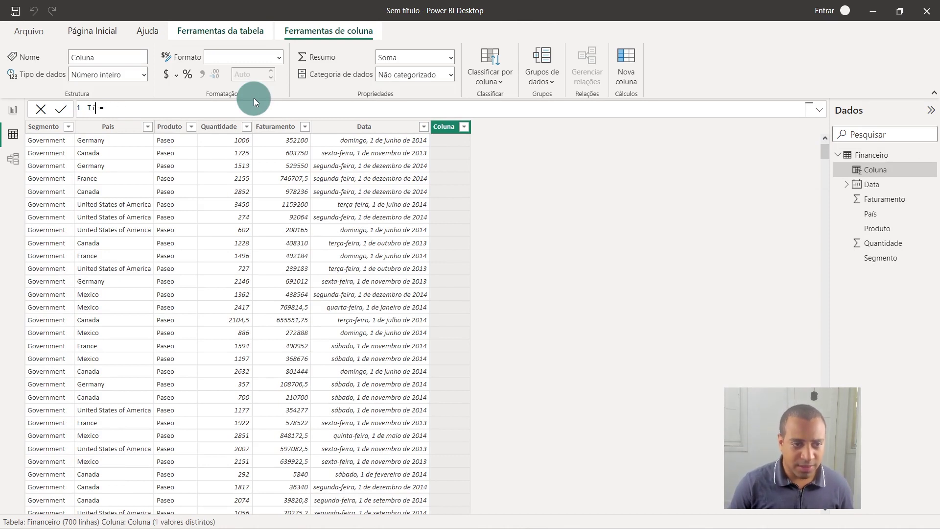
Enter the formula Faturamento 2 = "Faturamento" for the new calculated column.
{"action": "type", "text": "Faturamen"}
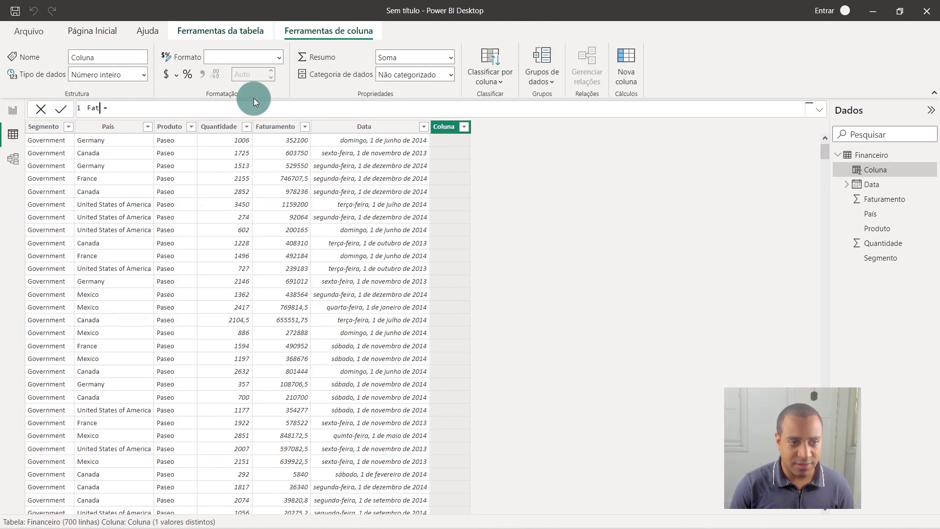
{"action": "type", "text": "to 2"}
{"action": "key", "text": "End"}
{"action": "type", "text": "\"Fatu"}
{"action": "key", "text": "BackSpace"}
{"action": "key", "text": "BackSpace"}
{"action": "type", "text": "nto\""}
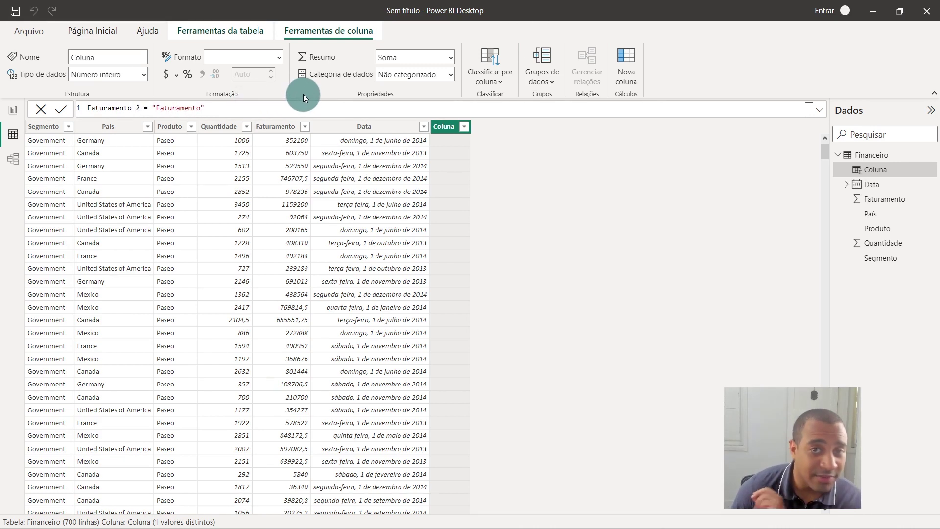
Check the name and quoted text in the formula, commit the Faturamento 2 column and look through its rows.
{"action": "left_click_drag", "start_coordinate": [140, 108], "coordinate": [88, 107]}
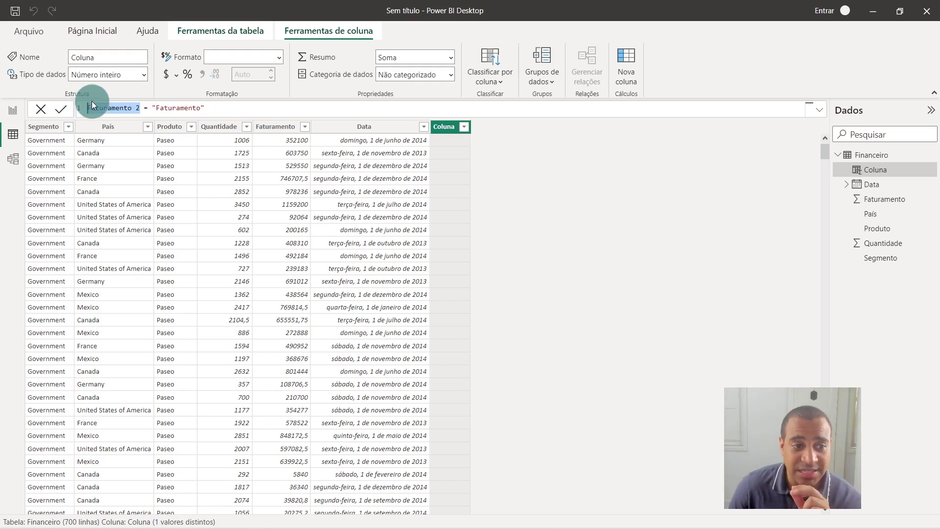
{"action": "double_click", "coordinate": [97, 108]}
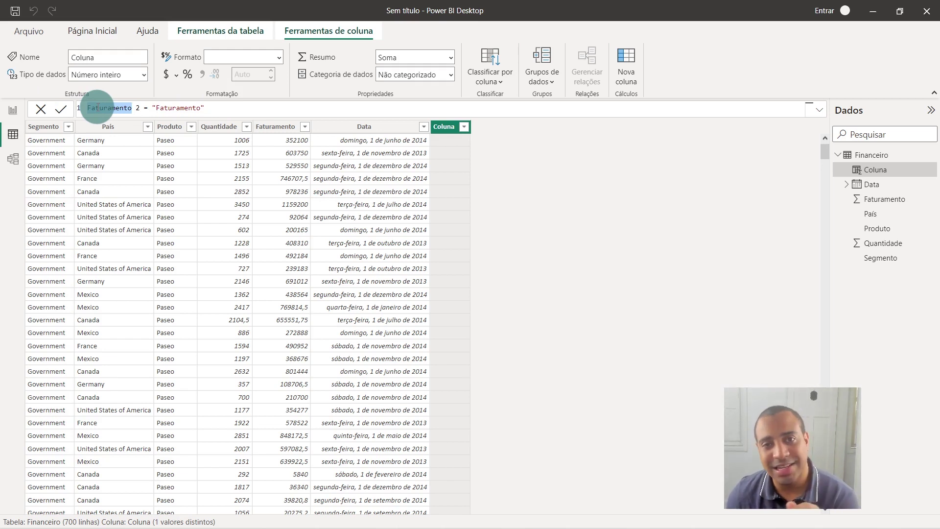
{"action": "left_click", "coordinate": [205, 107]}
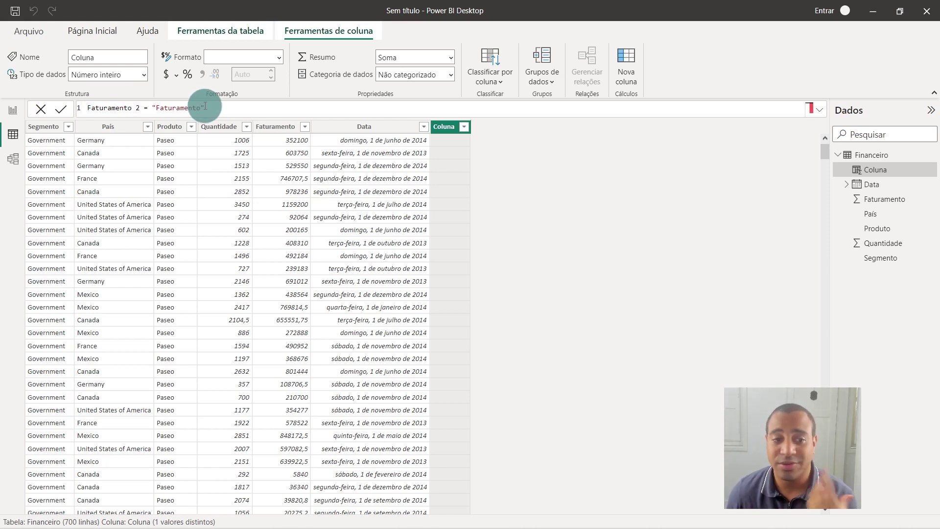
{"action": "left_click", "coordinate": [132, 108]}
{"action": "left_click_drag", "start_coordinate": [132, 108], "coordinate": [67, 107]}
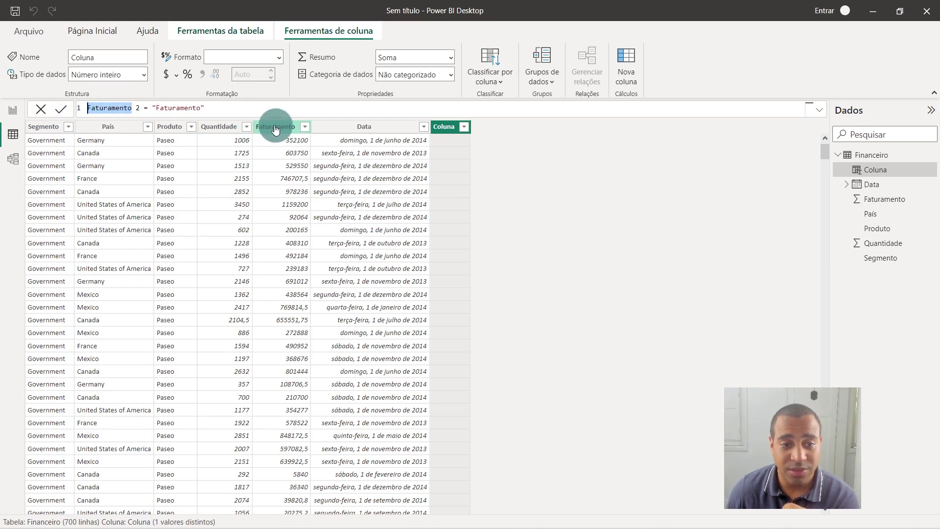
{"action": "left_click", "coordinate": [261, 106]}
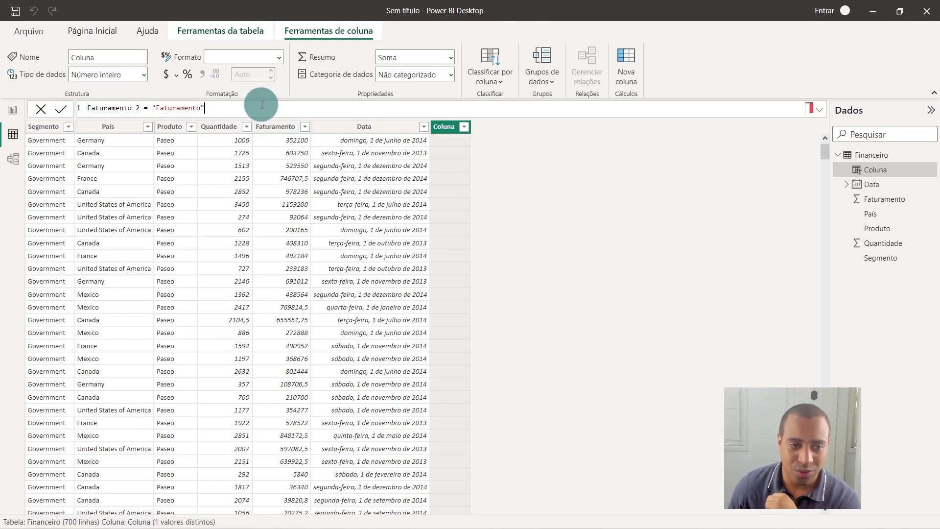
{"action": "left_click_drag", "start_coordinate": [199, 105], "coordinate": [153, 105]}
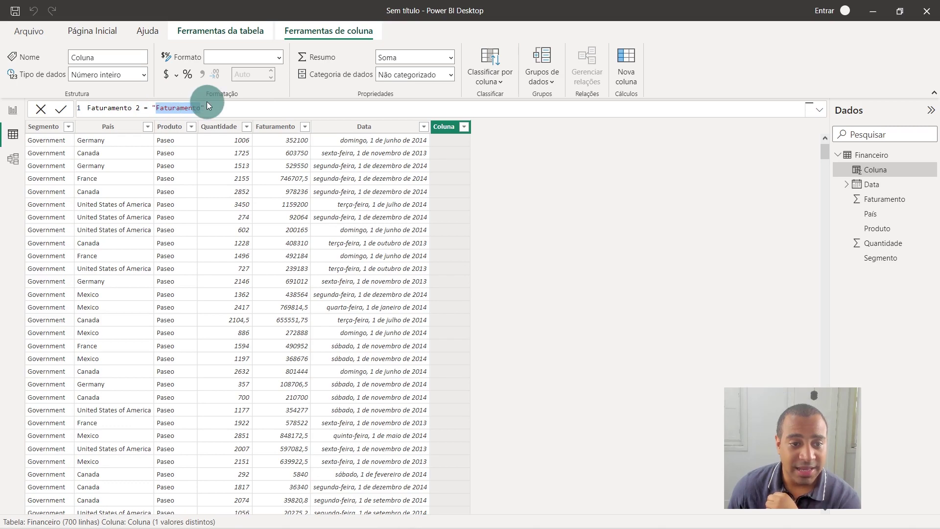
{"action": "left_click", "coordinate": [260, 113]}
{"action": "key", "text": "Return"}
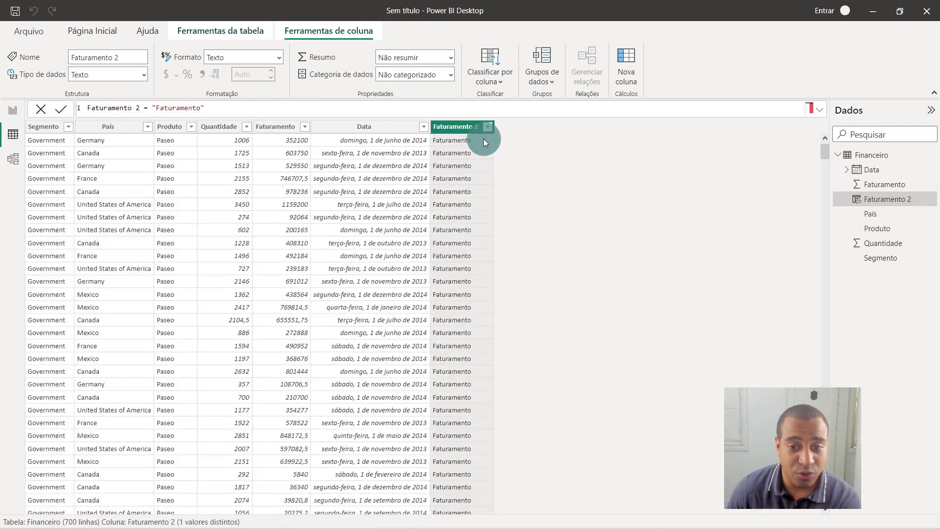
{"action": "scroll", "coordinate": [484, 147], "scroll_direction": "down", "scroll_amount": 20}
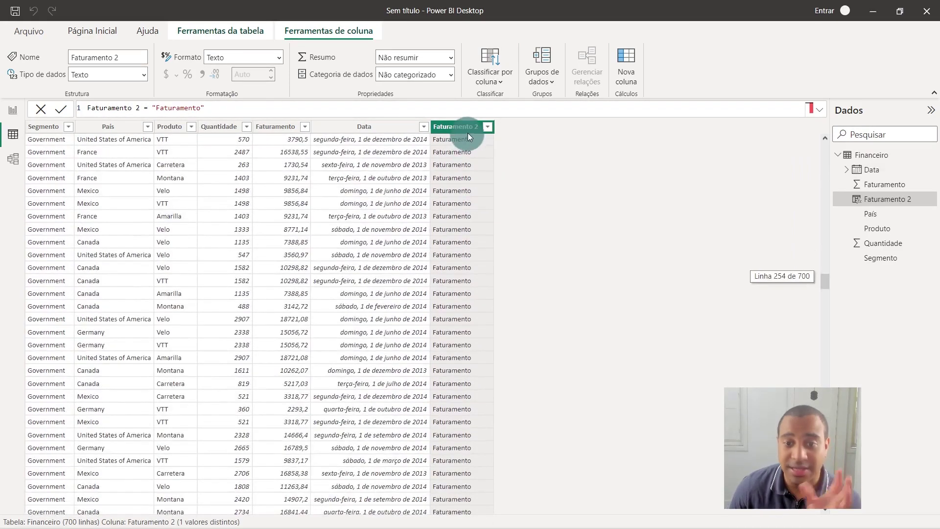
{"action": "scroll", "coordinate": [470, 176], "scroll_direction": "down", "scroll_amount": 20}
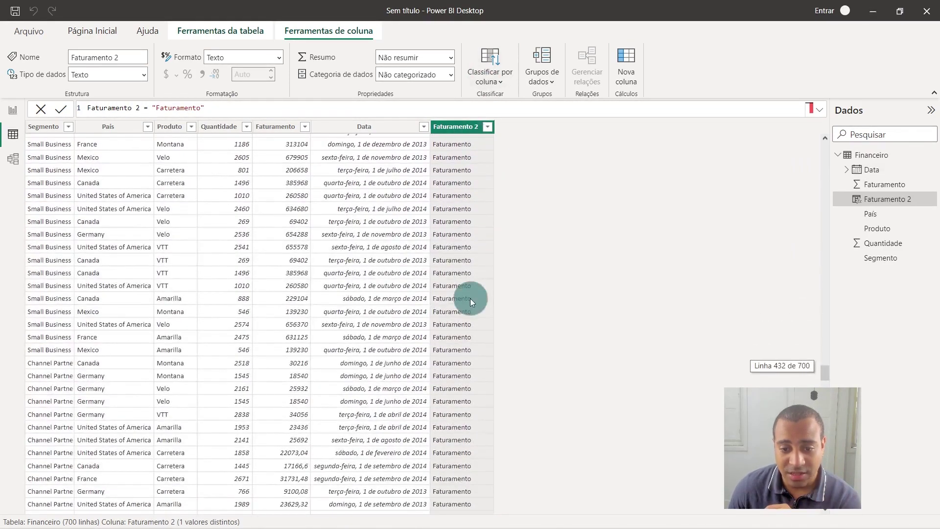
{"action": "scroll", "coordinate": [470, 298], "scroll_direction": "up", "scroll_amount": 20}
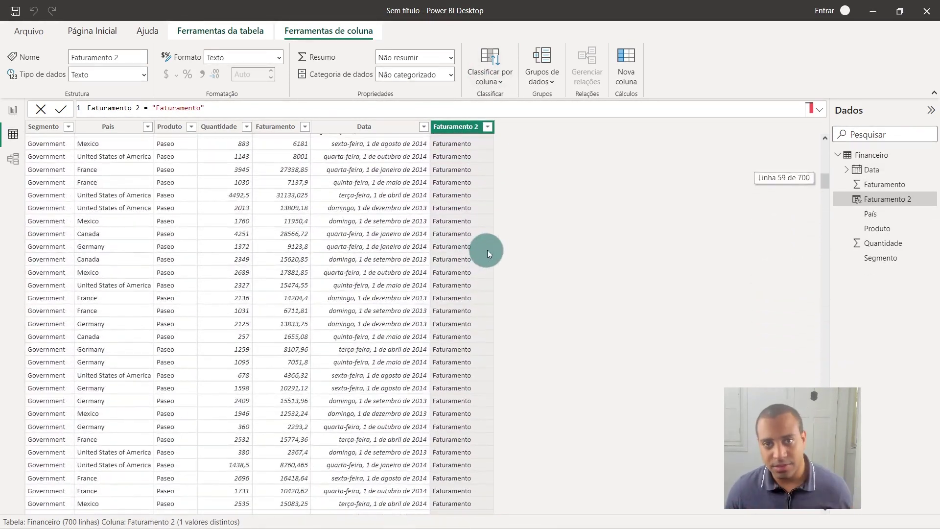
{"action": "scroll", "coordinate": [478, 230], "scroll_direction": "up", "scroll_amount": 12}
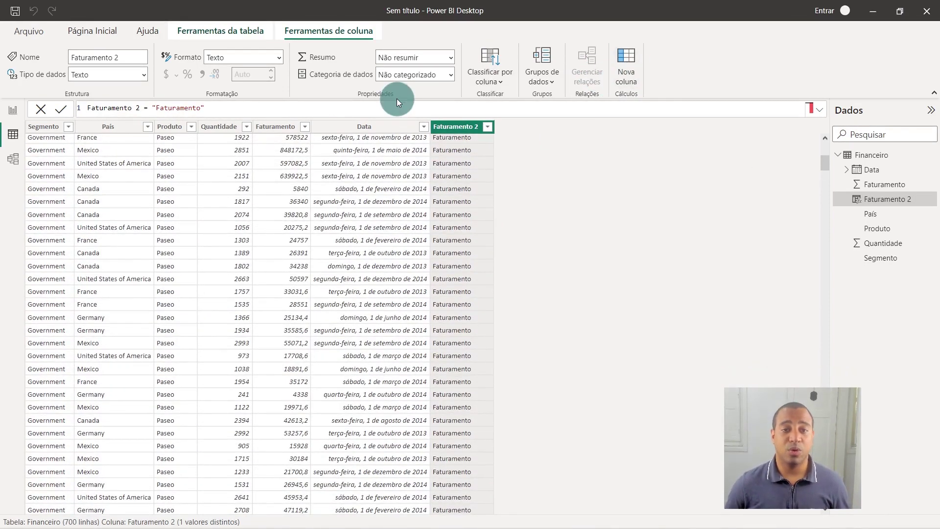
Add another calculated column to the Financeiro table with the formula Quantidade 2 = "Quantidade".
{"action": "double_click", "coordinate": [92, 104]}
{"action": "type", "text": "Quantidade 2 ="}
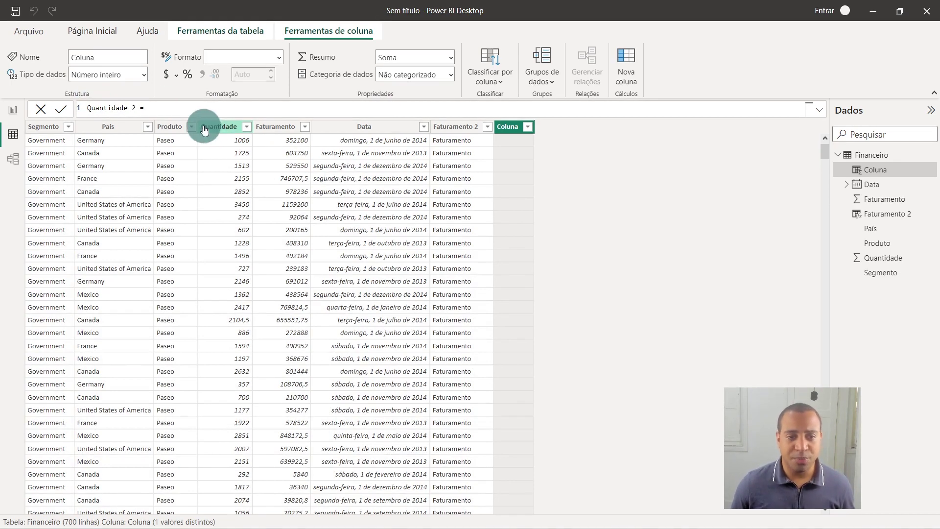
{"action": "left_click", "coordinate": [183, 105]}
{"action": "type", "text": "\"Quantidade\""}
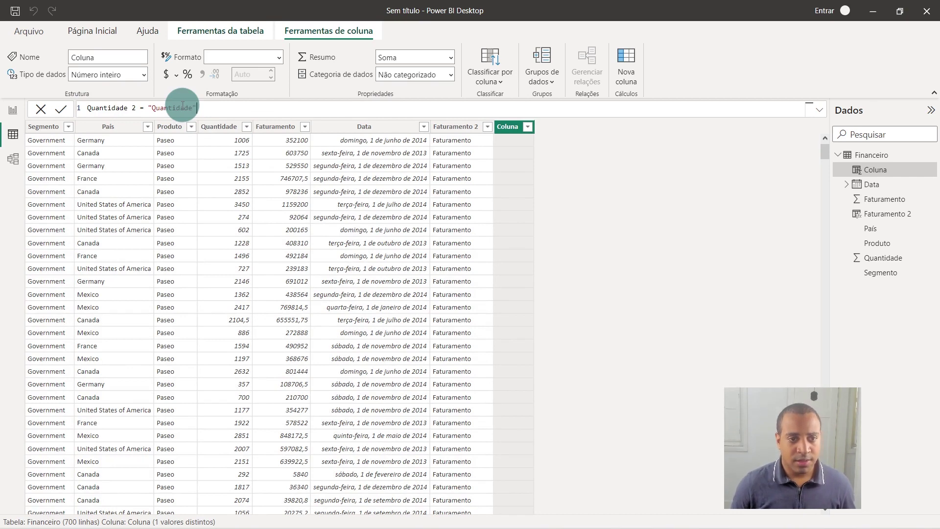
{"action": "key", "text": "Return"}
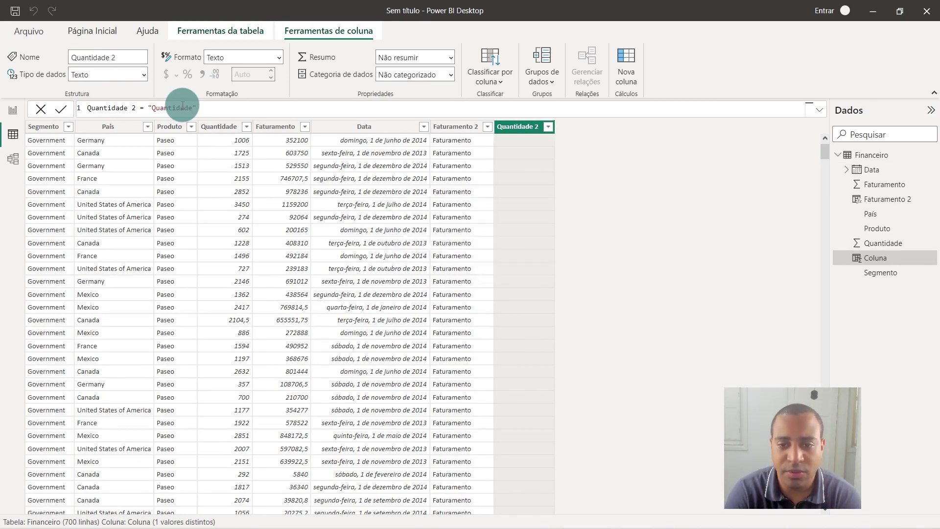
Commit the Quantidade 2 column and compare its rows with those of the Faturamento 2 column.
{"action": "left_click", "coordinate": [471, 130]}
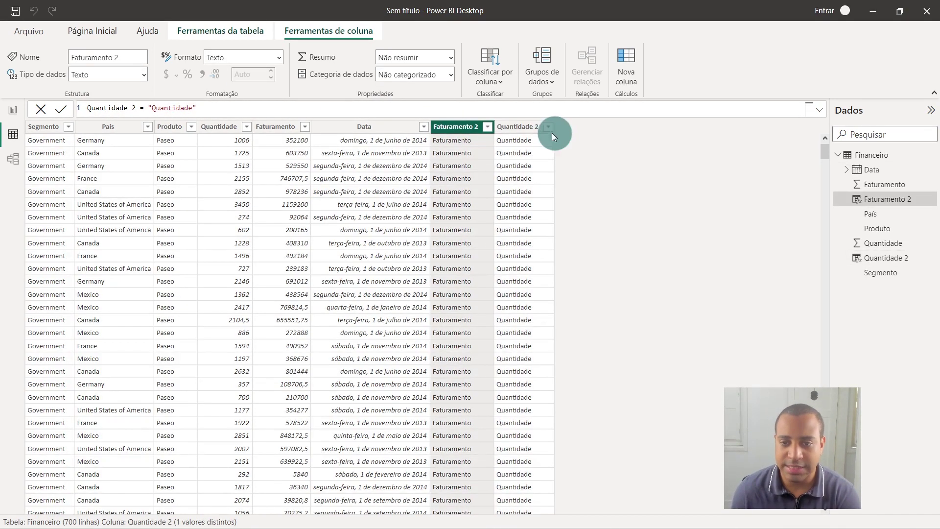
{"action": "left_click", "coordinate": [523, 128]}
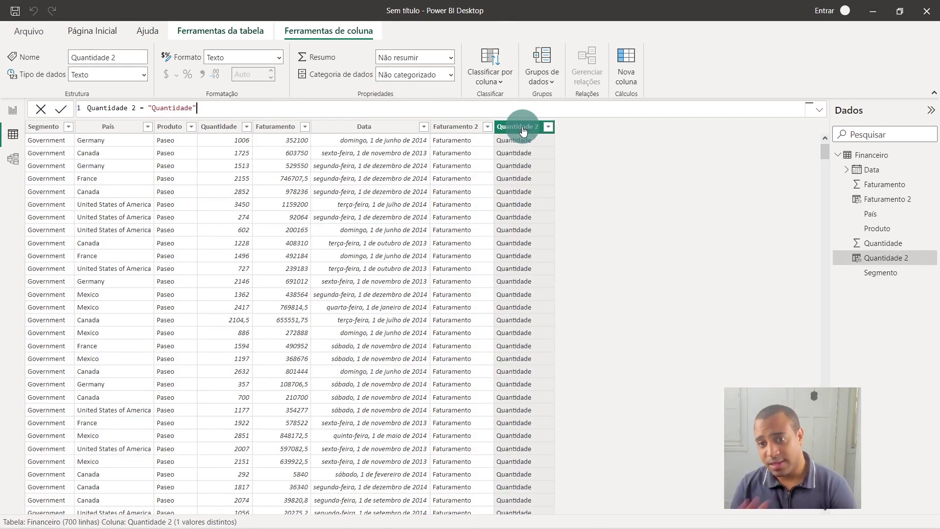
{"action": "left_click", "coordinate": [465, 126]}
{"action": "left_click", "coordinate": [474, 243]}
{"action": "left_click", "coordinate": [521, 126]}
{"action": "left_click", "coordinate": [495, 206]}
Return to the report page and move the country table further down and to the right on the canvas.
{"action": "left_click", "coordinate": [14, 109]}
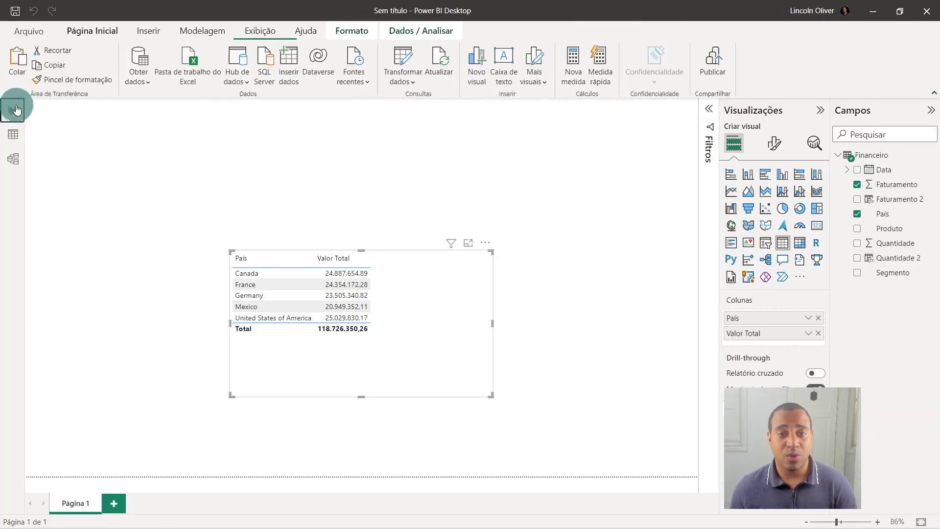
{"action": "left_click_drag", "start_coordinate": [460, 334], "coordinate": [534, 417]}
{"action": "left_click", "coordinate": [490, 230]}
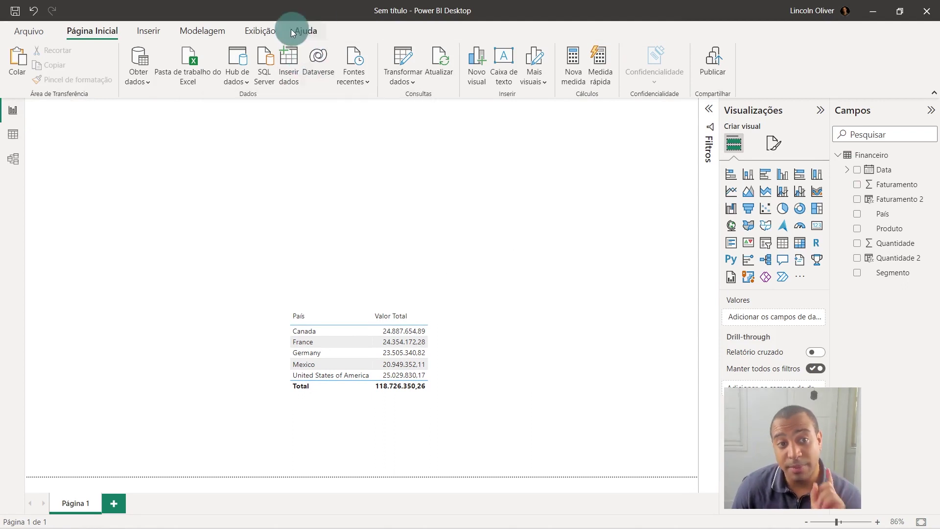
Review which kinds of new parameter can be created for the model, including the Campos type.
{"action": "left_click", "coordinate": [213, 31]}
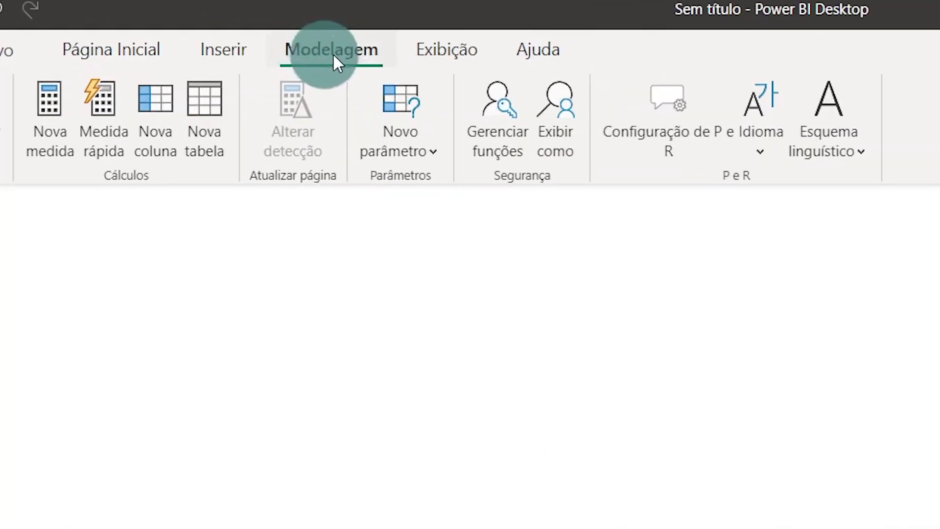
{"action": "left_click", "coordinate": [396, 155]}
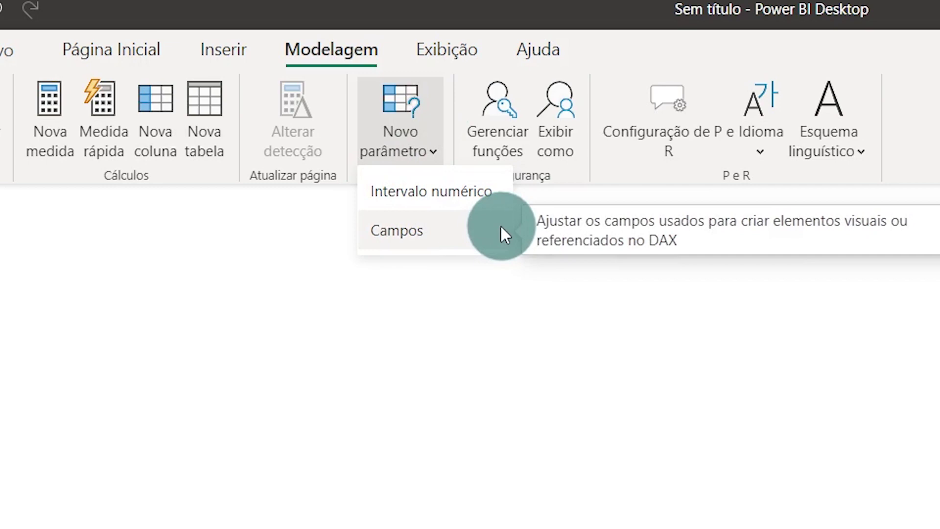
{"action": "left_click", "coordinate": [424, 139]}
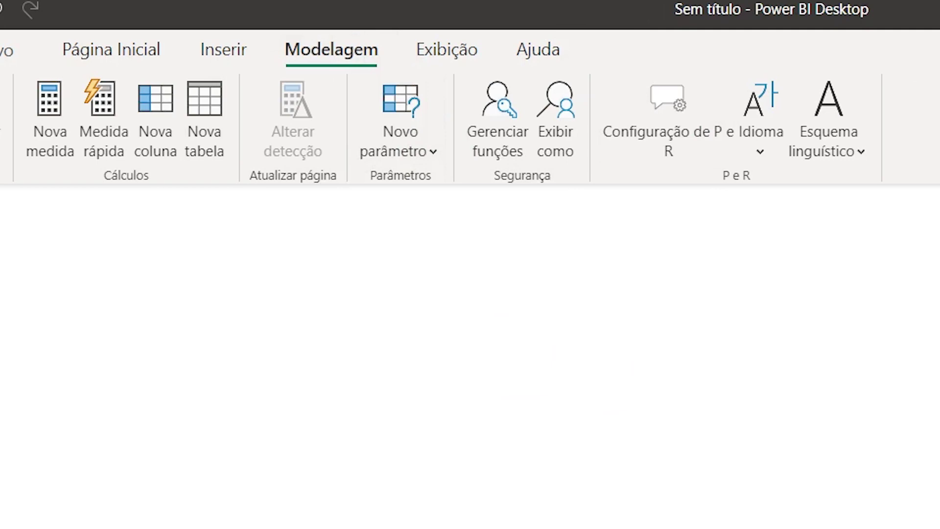
{"action": "left_click", "coordinate": [685, 528]}
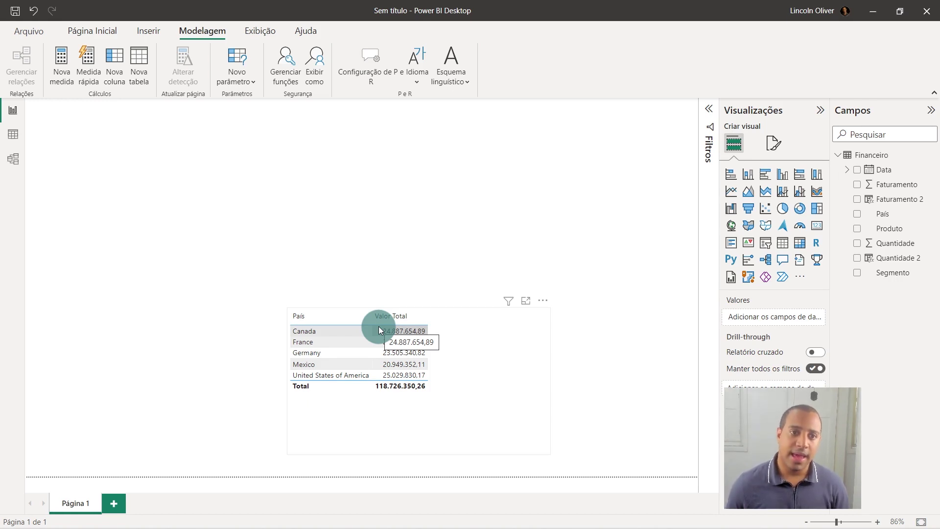
{"action": "left_click", "coordinate": [248, 77]}
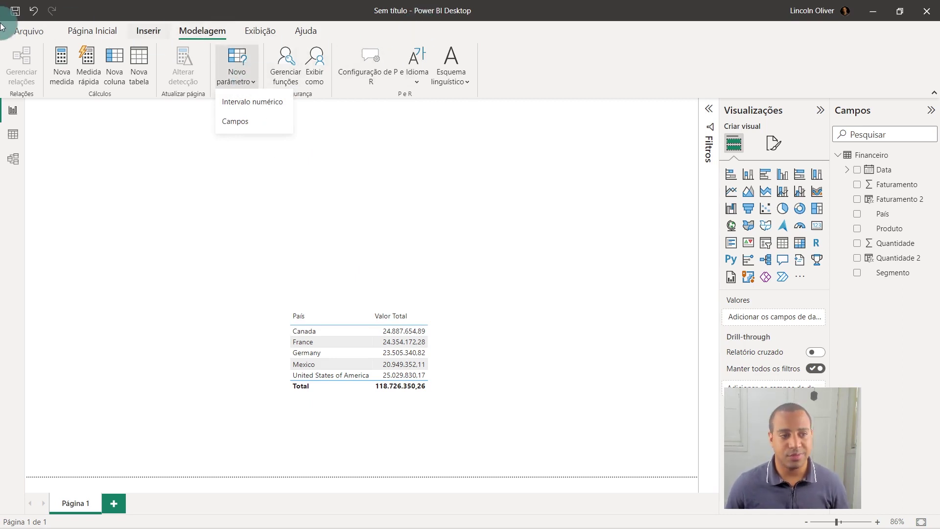
Check the Parâmetros de campo setting among the preview features in the program options, and leave the options without changes.
{"action": "left_click", "coordinate": [36, 30]}
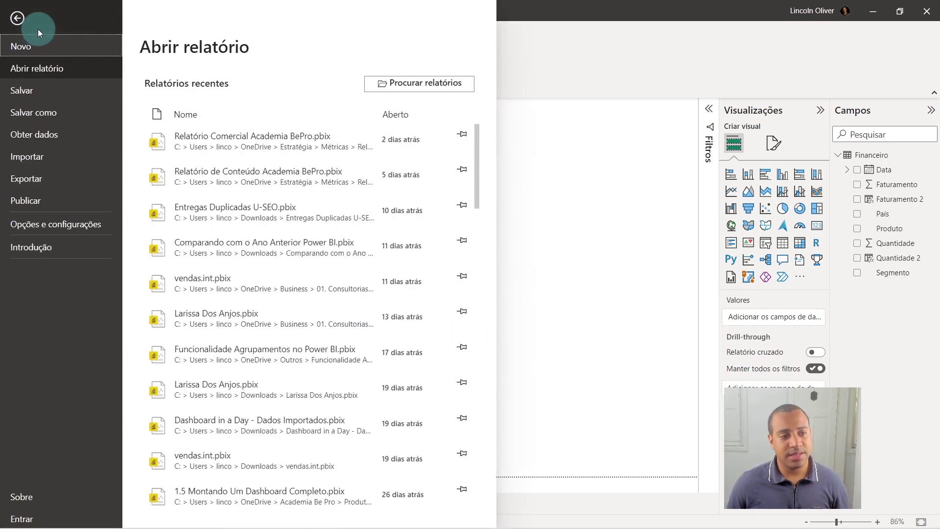
{"action": "left_click", "coordinate": [64, 221]}
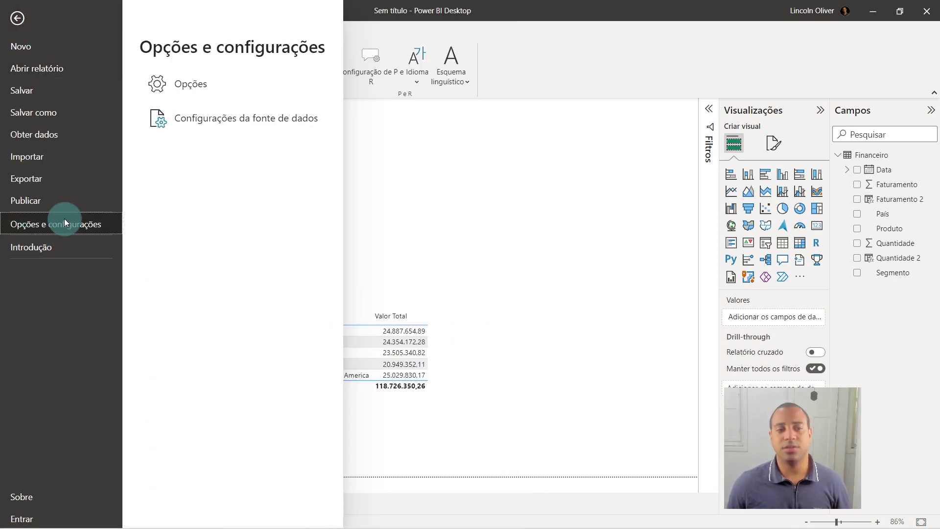
{"action": "left_click", "coordinate": [206, 83]}
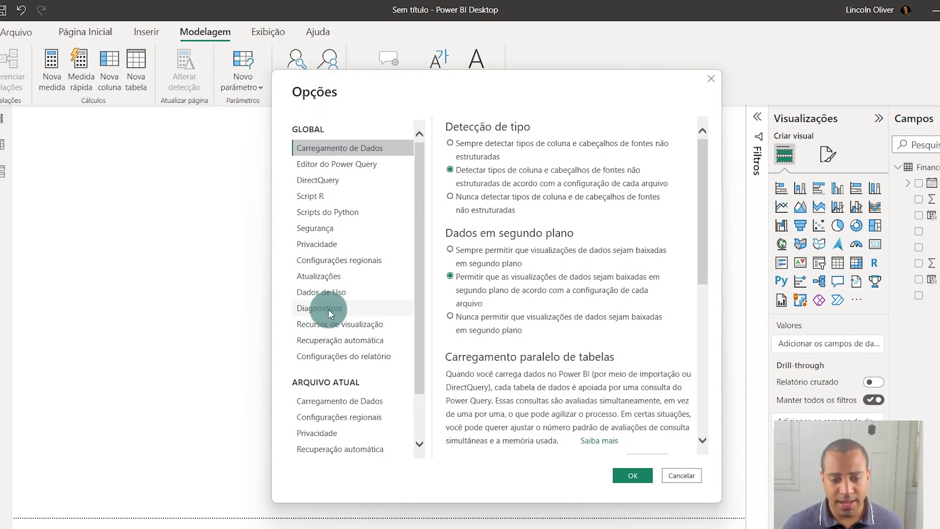
{"action": "left_click", "coordinate": [345, 325]}
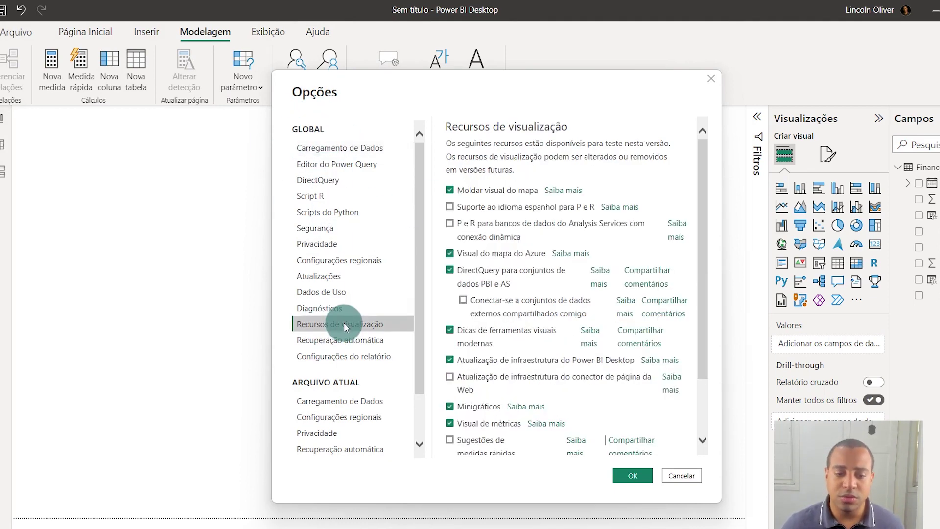
{"action": "scroll", "coordinate": [577, 203], "scroll_direction": "down", "scroll_amount": 3}
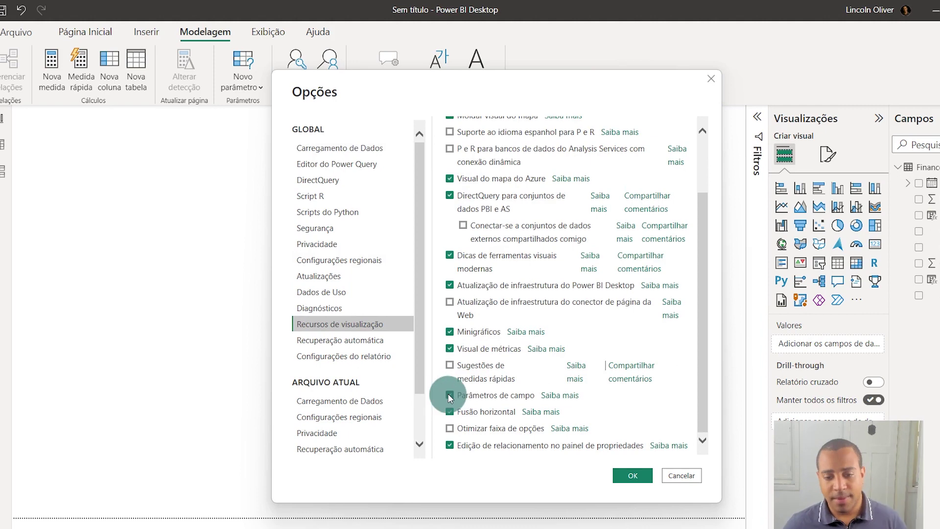
{"action": "left_click", "coordinate": [677, 477]}
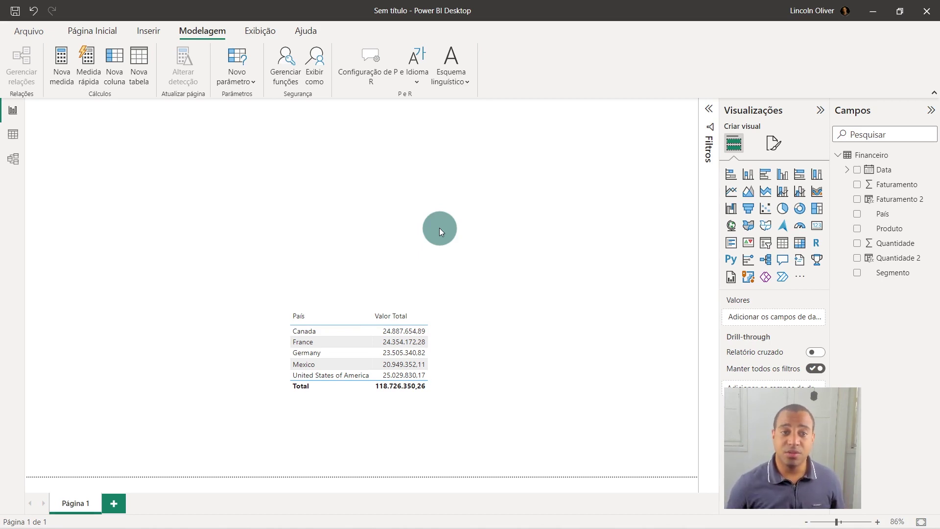
Start a new parameter of type Campos and name it CampoDinamico.
{"action": "left_click", "coordinate": [233, 65]}
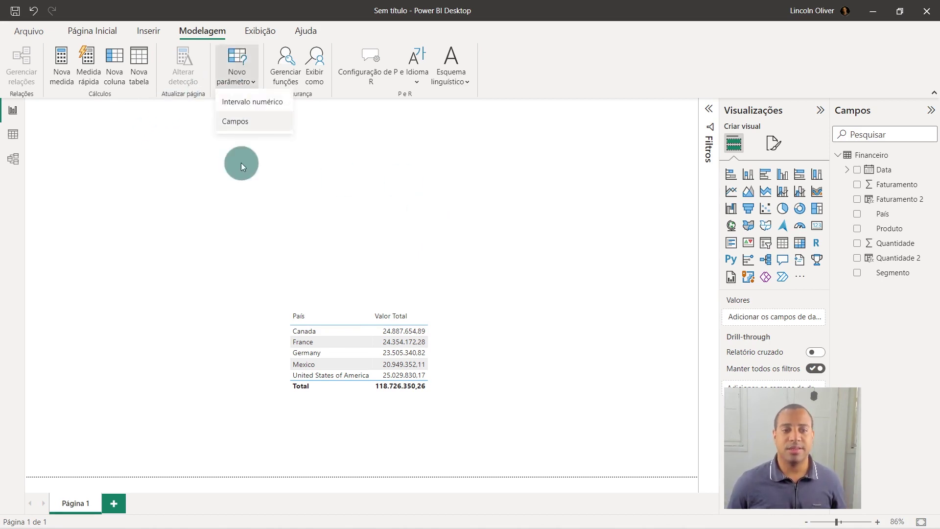
{"action": "left_click", "coordinate": [268, 119]}
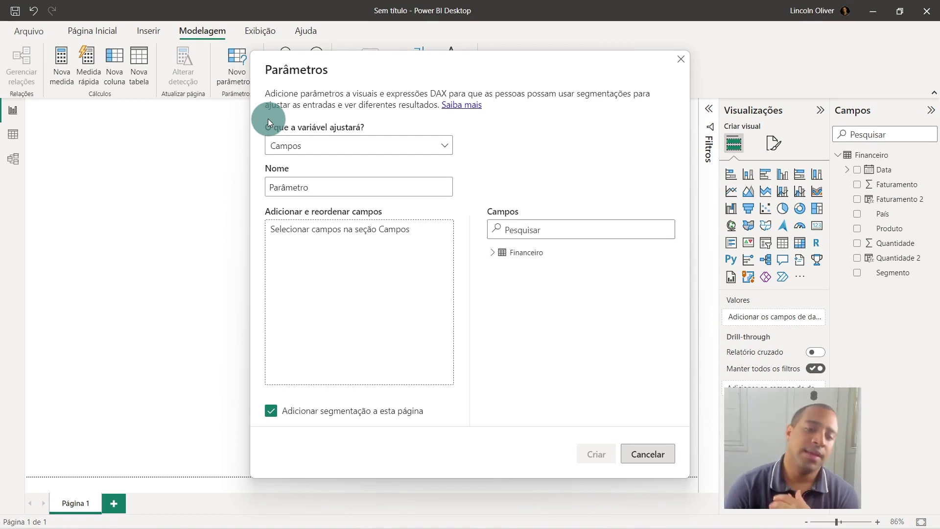
{"action": "double_click", "coordinate": [299, 185]}
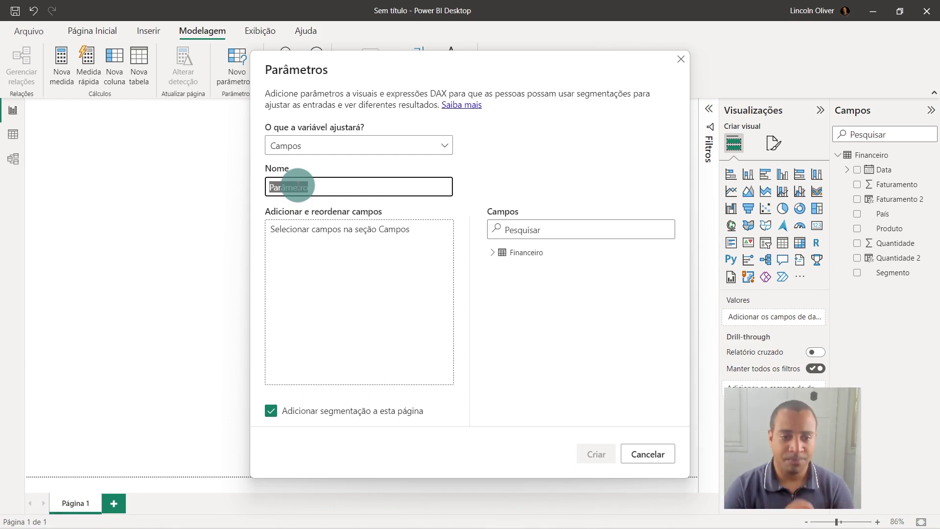
{"action": "left_click", "coordinate": [286, 172]}
{"action": "double_click", "coordinate": [277, 189]}
{"action": "double_click", "coordinate": [285, 189]}
{"action": "type", "text": "CampoDina"}
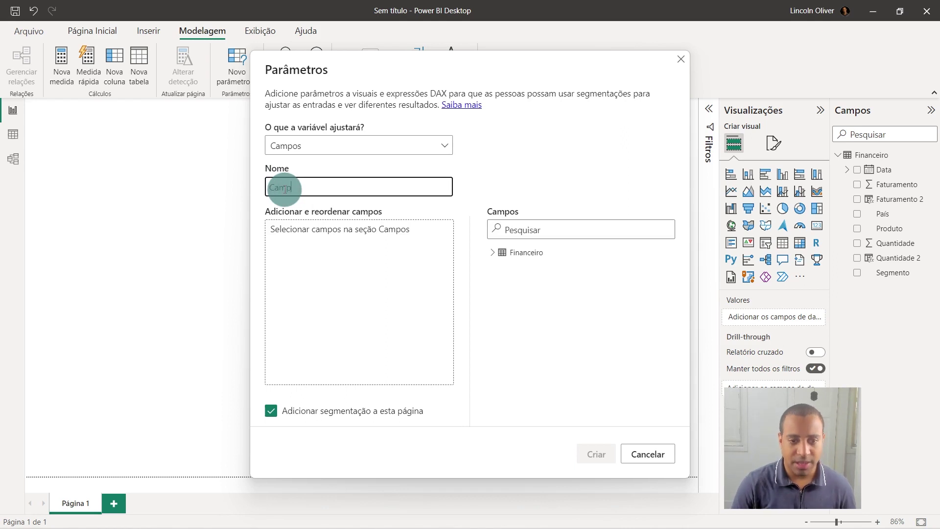
{"action": "type", "text": "mico"}
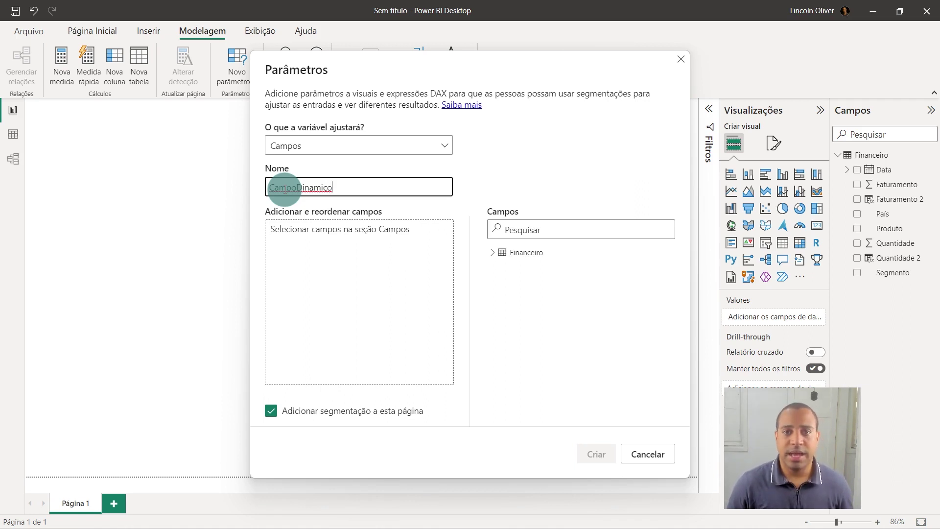
{"action": "left_click", "coordinate": [296, 250]}
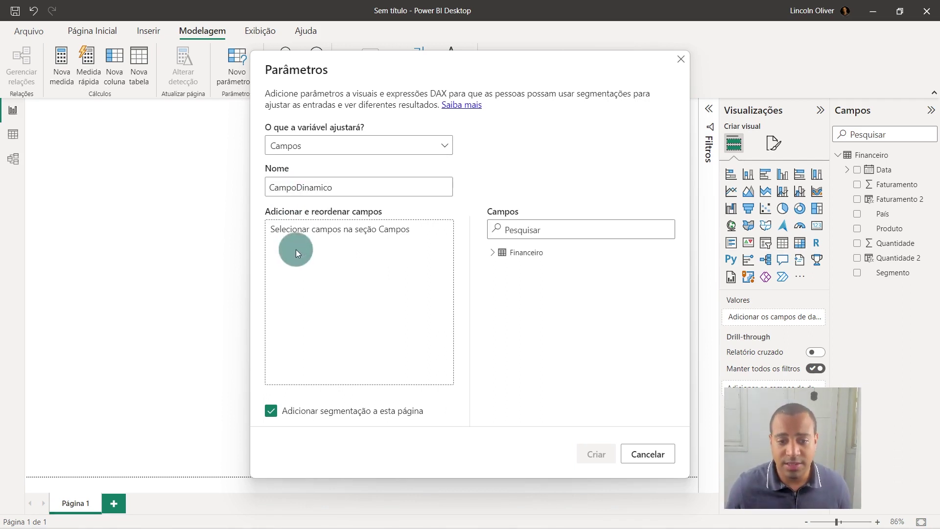
Add the Financeiro fields to the parameter in the order Faturamento, Quantidade, Quantidade 2, Faturamento 2.
{"action": "left_click", "coordinate": [492, 252]}
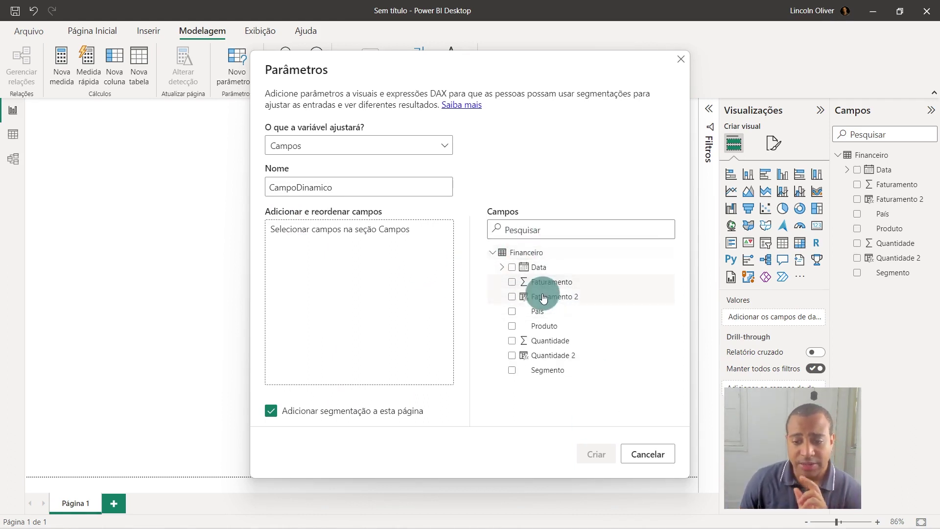
{"action": "left_click", "coordinate": [512, 282]}
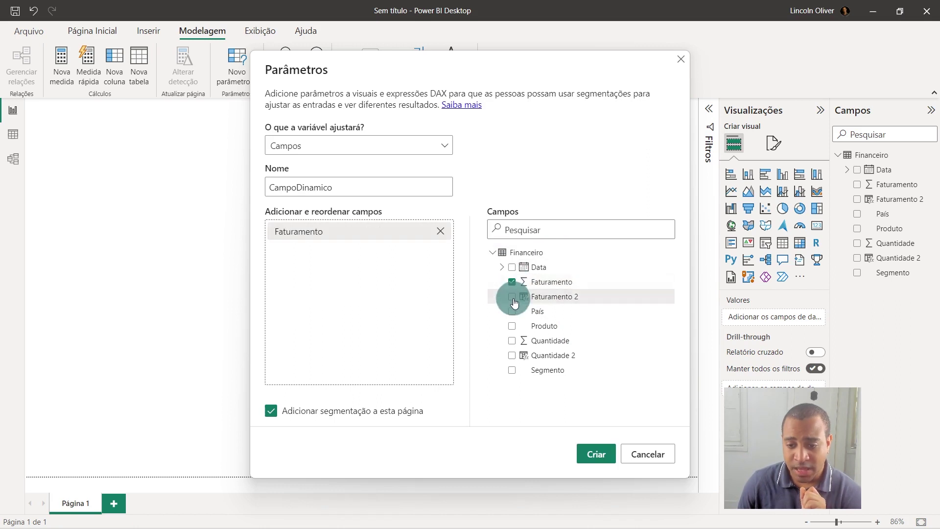
{"action": "left_click", "coordinate": [512, 297]}
{"action": "left_click", "coordinate": [512, 341]}
{"action": "left_click", "coordinate": [511, 355]}
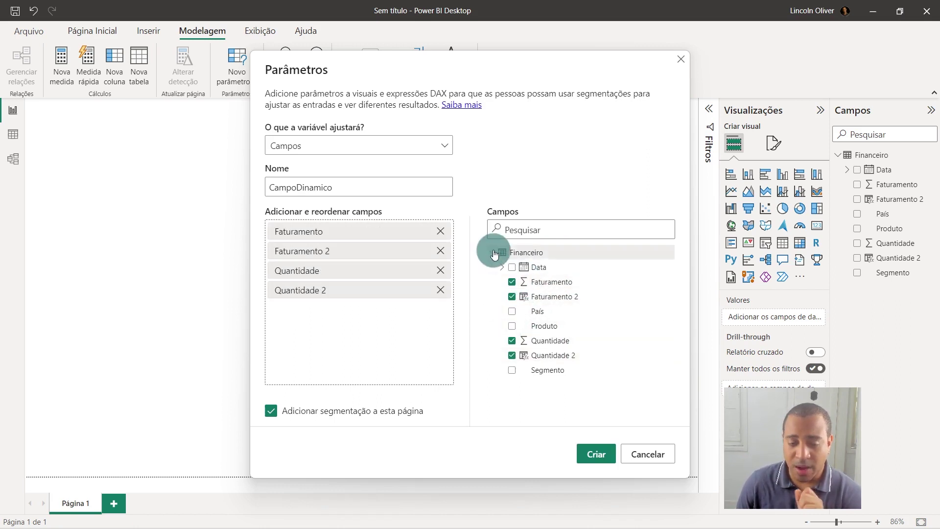
{"action": "left_click", "coordinate": [583, 296]}
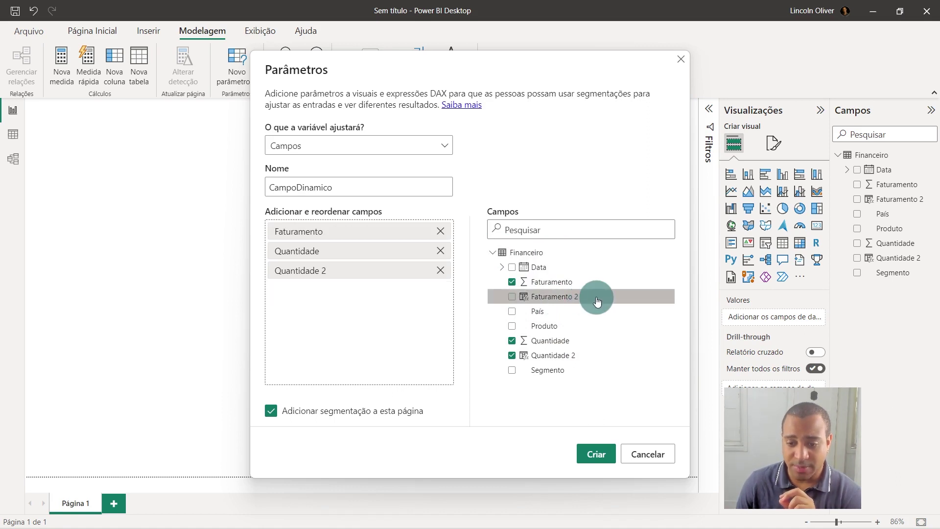
{"action": "left_click", "coordinate": [558, 298]}
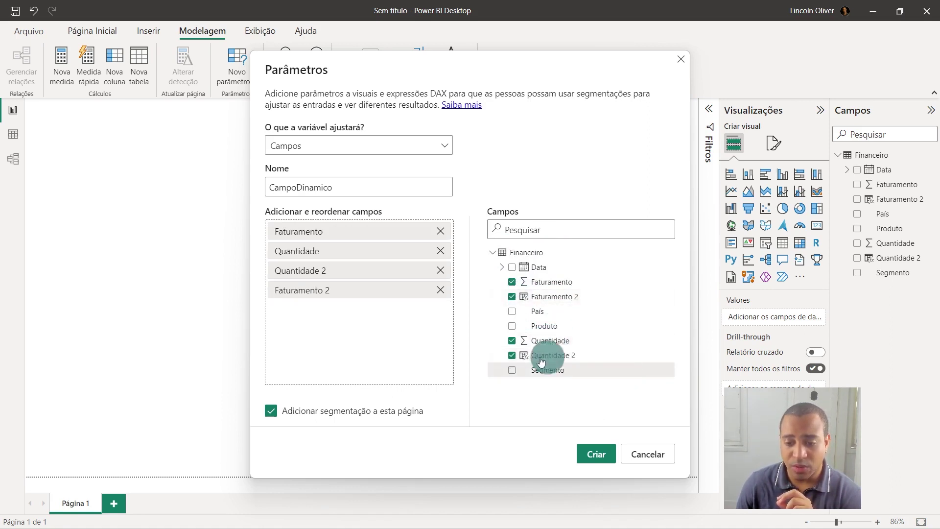
{"action": "left_click_drag", "start_coordinate": [379, 240], "coordinate": [414, 242]}
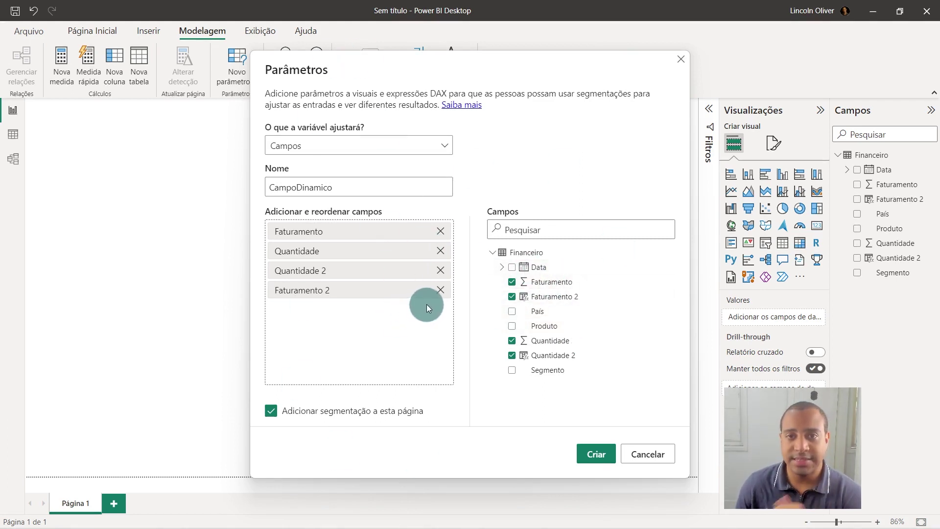
Create the CampoDinamico parameter with a slicer on the page and place the slicer above the country table.
{"action": "left_click", "coordinate": [590, 454]}
{"action": "left_click", "coordinate": [556, 188]}
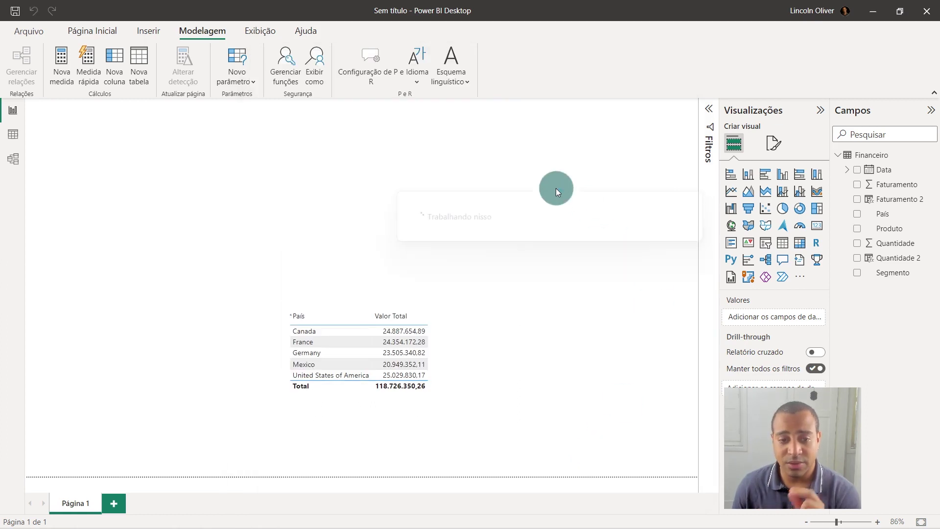
{"action": "left_click", "coordinate": [123, 177]}
{"action": "left_click_drag", "start_coordinate": [210, 169], "coordinate": [319, 130]}
Try out the CampoDinamico slicer by selecting its Faturamento, Quantidade and Faturamento 2 options in turn.
{"action": "left_click", "coordinate": [316, 149]}
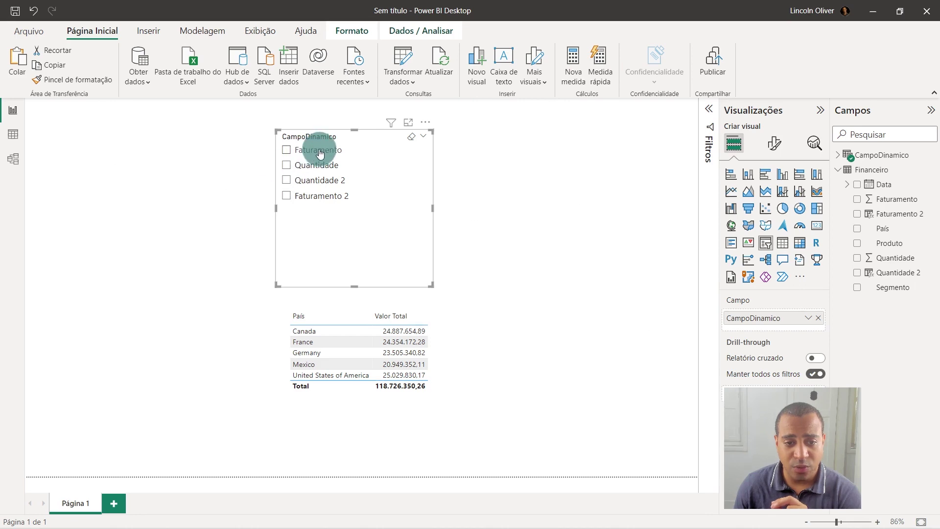
{"action": "left_click", "coordinate": [314, 167]}
{"action": "left_click", "coordinate": [315, 149]}
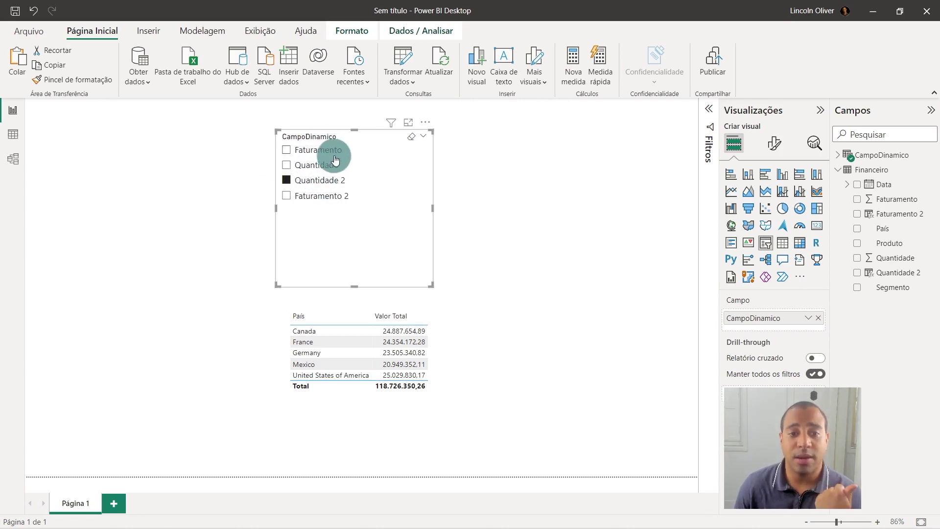
{"action": "left_click", "coordinate": [317, 148]}
{"action": "left_click", "coordinate": [309, 165]}
{"action": "left_click", "coordinate": [305, 196]}
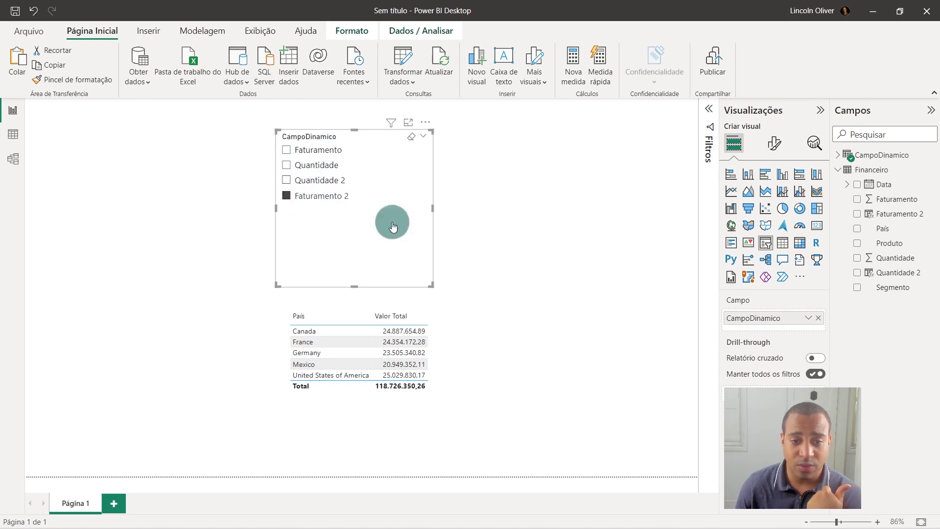
Clear the slicer's selection and move the slicer to the upper-left corner of the report page.
{"action": "left_click_drag", "start_coordinate": [332, 137], "coordinate": [471, 126]}
{"action": "left_click", "coordinate": [439, 183]}
{"action": "left_click_drag", "start_coordinate": [520, 253], "coordinate": [129, 236]}
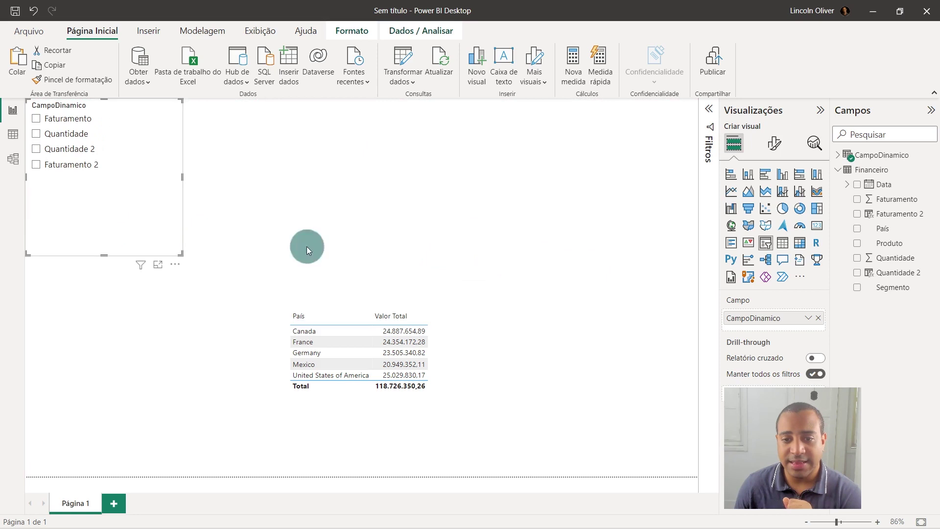
{"action": "left_click", "coordinate": [527, 241]}
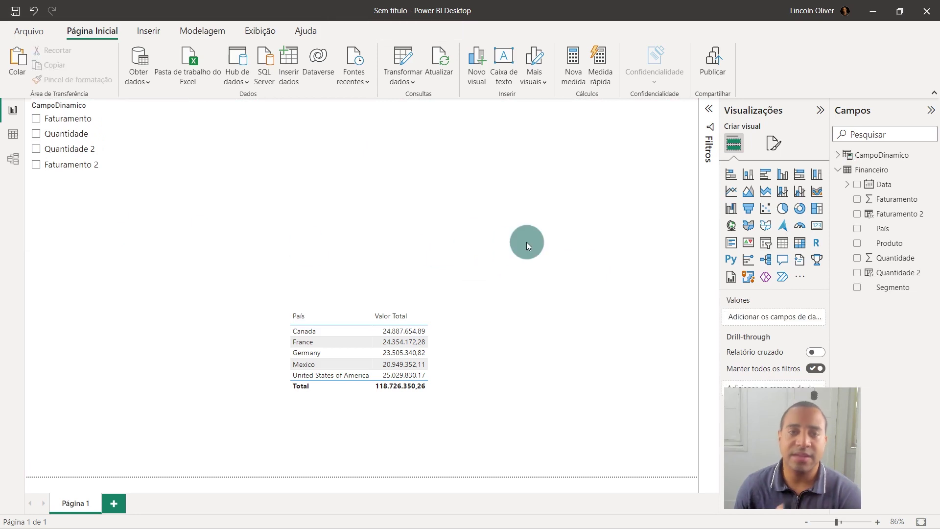
Insert a new table visual with the País column and enlarge it beside the slicer, above the existing table.
{"action": "left_click", "coordinate": [785, 245]}
{"action": "left_click_drag", "start_coordinate": [287, 185], "coordinate": [369, 182]}
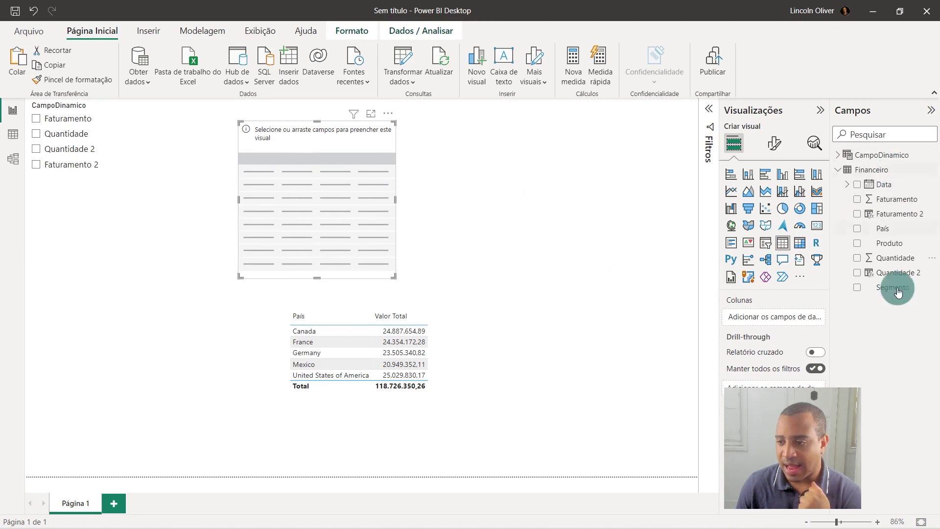
{"action": "left_click", "coordinate": [838, 155]}
{"action": "left_click_drag", "start_coordinate": [883, 243], "coordinate": [758, 322]}
{"action": "left_click_drag", "start_coordinate": [433, 190], "coordinate": [415, 184]}
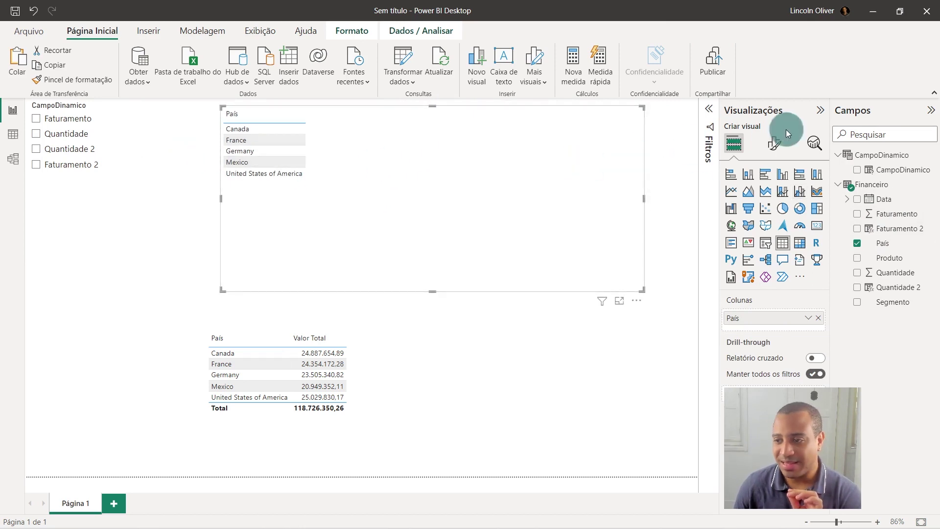
Add the CampoDinamico field to the new table's columns and select Faturamento in the slicer.
{"action": "left_click_drag", "start_coordinate": [896, 170], "coordinate": [779, 325]}
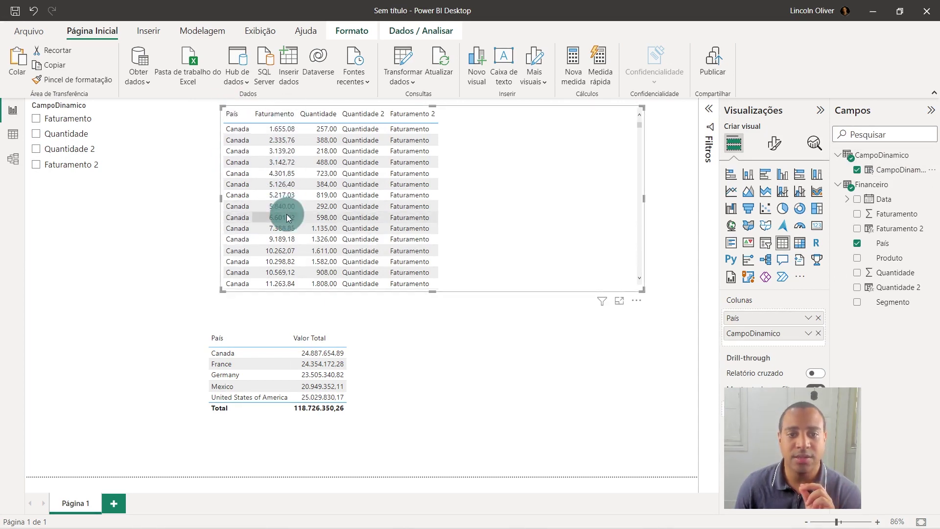
{"action": "left_click", "coordinate": [82, 124]}
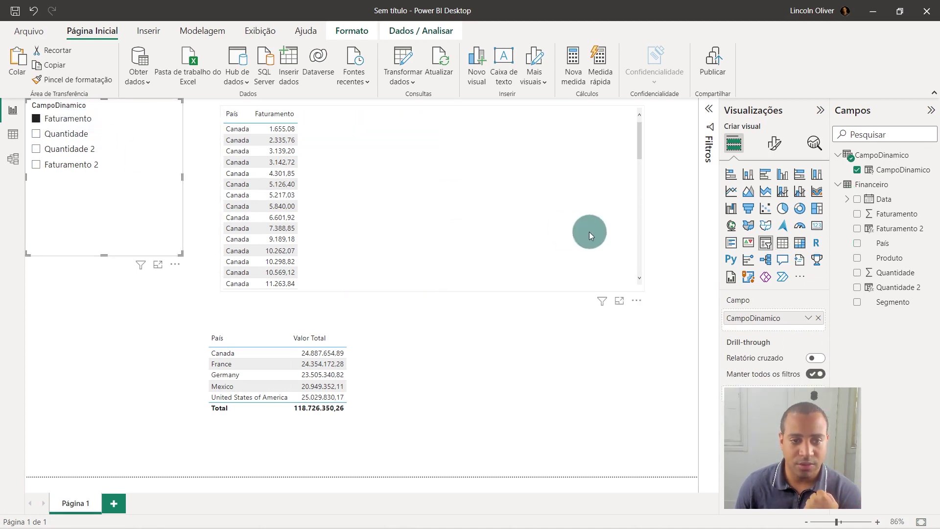
{"action": "left_click", "coordinate": [408, 164]}
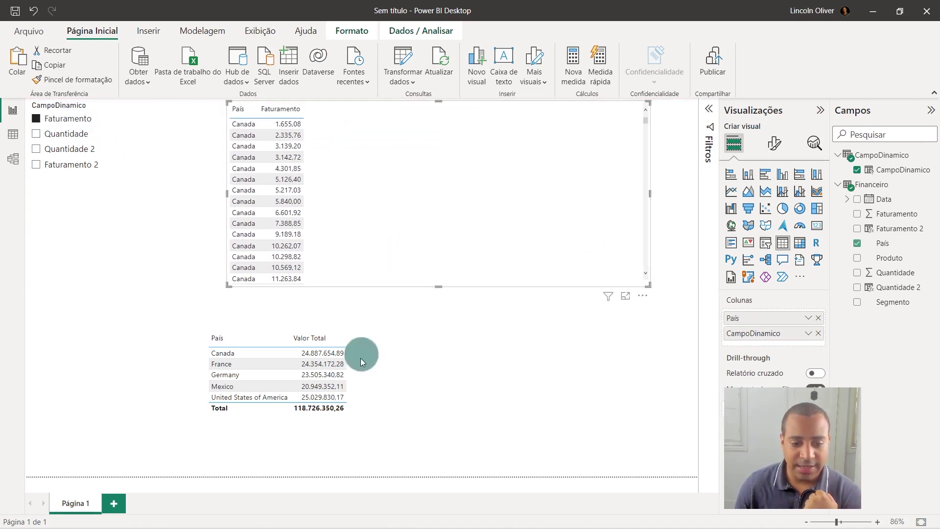
{"action": "left_click", "coordinate": [363, 395]}
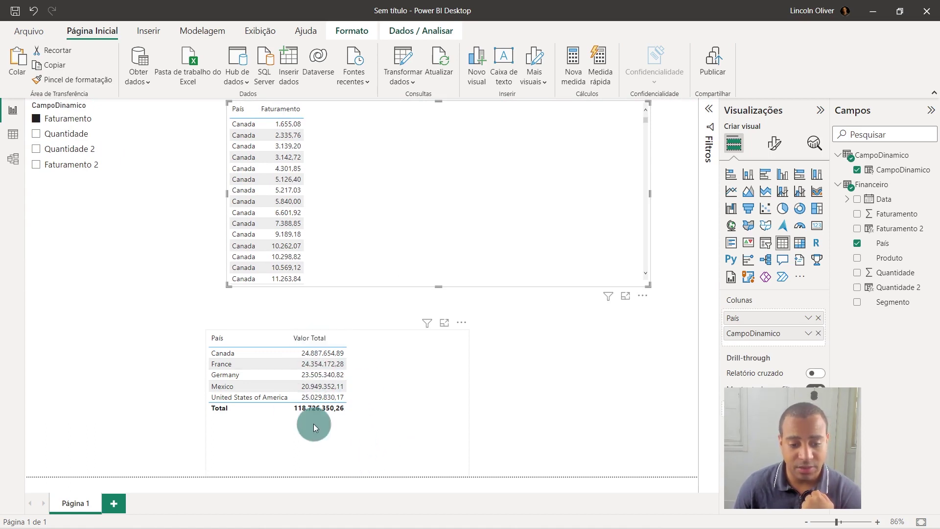
Look through the new table's country rows and widen its País column.
{"action": "scroll", "coordinate": [281, 142], "scroll_direction": "down", "scroll_amount": 10}
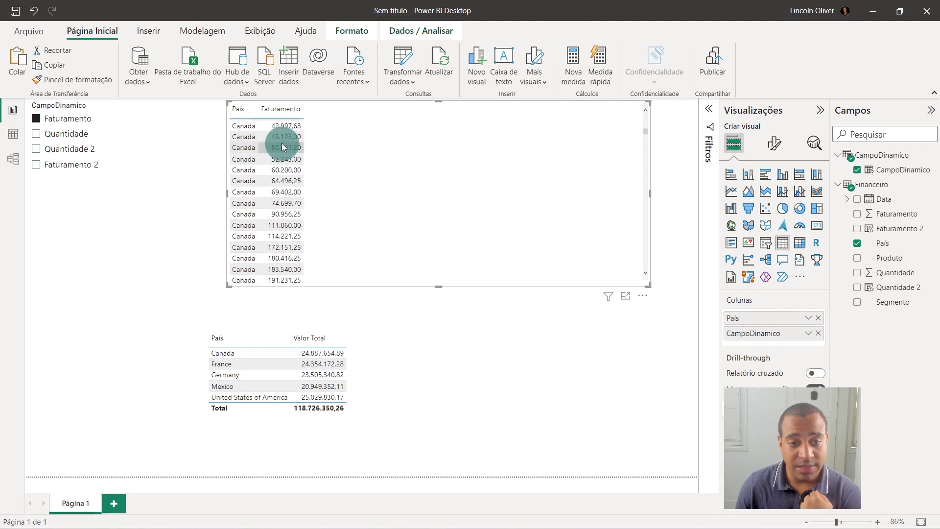
{"action": "scroll", "coordinate": [282, 143], "scroll_direction": "down", "scroll_amount": 6}
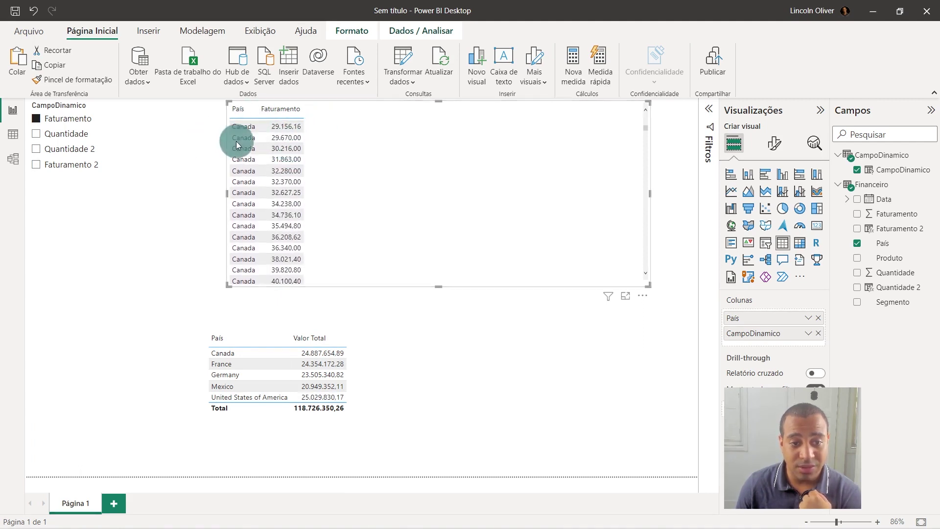
{"action": "scroll", "coordinate": [449, 171], "scroll_direction": "down", "scroll_amount": 15}
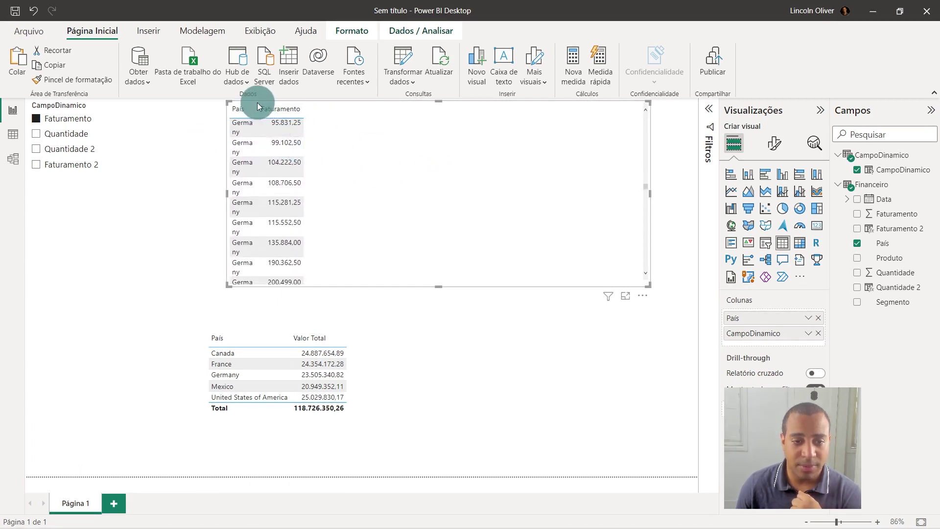
{"action": "left_click_drag", "start_coordinate": [258, 109], "coordinate": [298, 128]}
Keep Faturamento selected in the CampoDinamico slicer and move the slicer slightly down the page.
{"action": "left_click", "coordinate": [72, 132]}
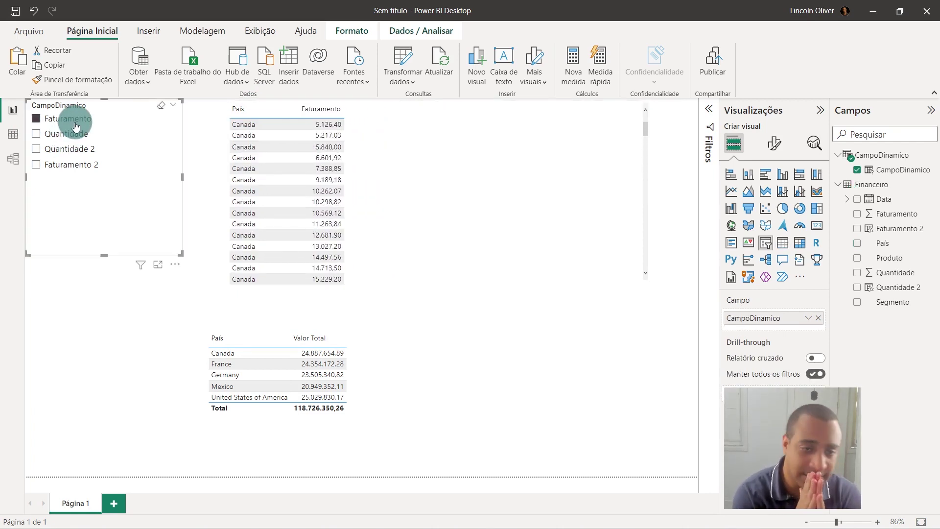
{"action": "left_click", "coordinate": [116, 118]}
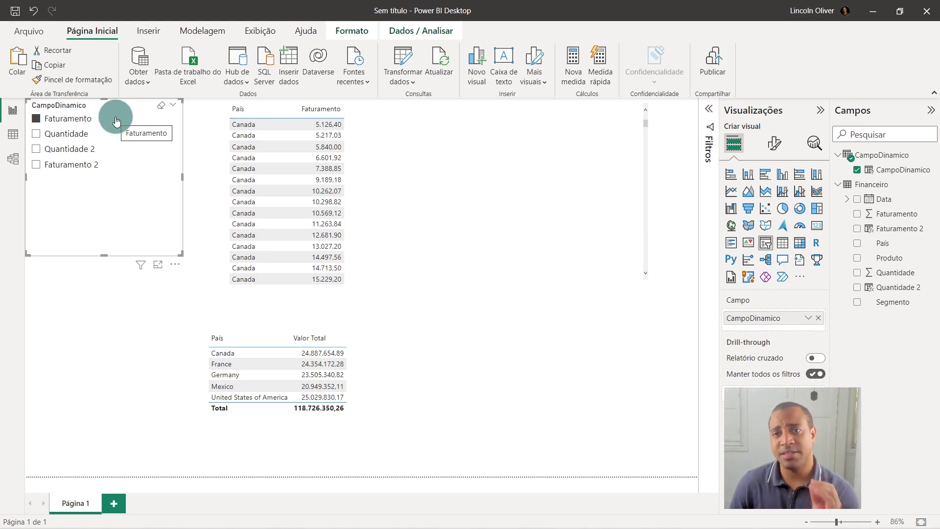
{"action": "left_click_drag", "start_coordinate": [102, 104], "coordinate": [98, 122]}
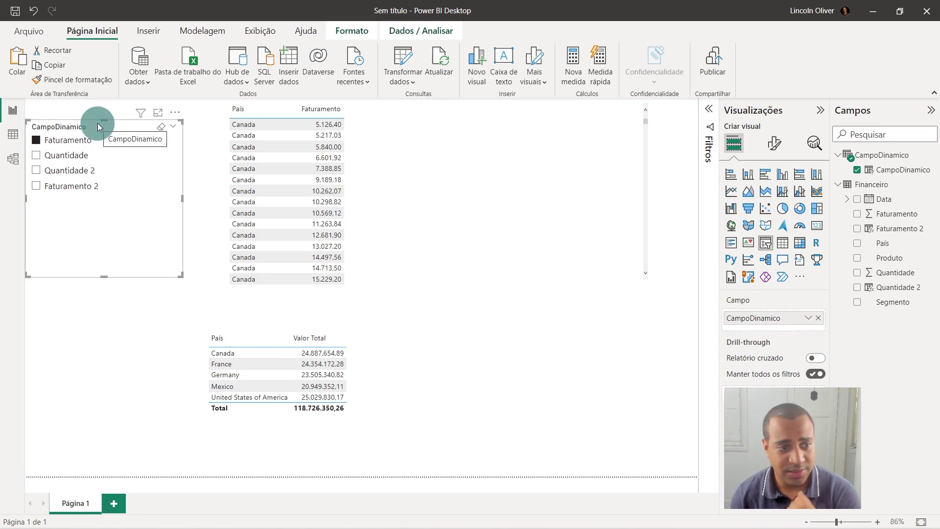
{"action": "scroll", "coordinate": [316, 166], "scroll_direction": "down", "scroll_amount": 5}
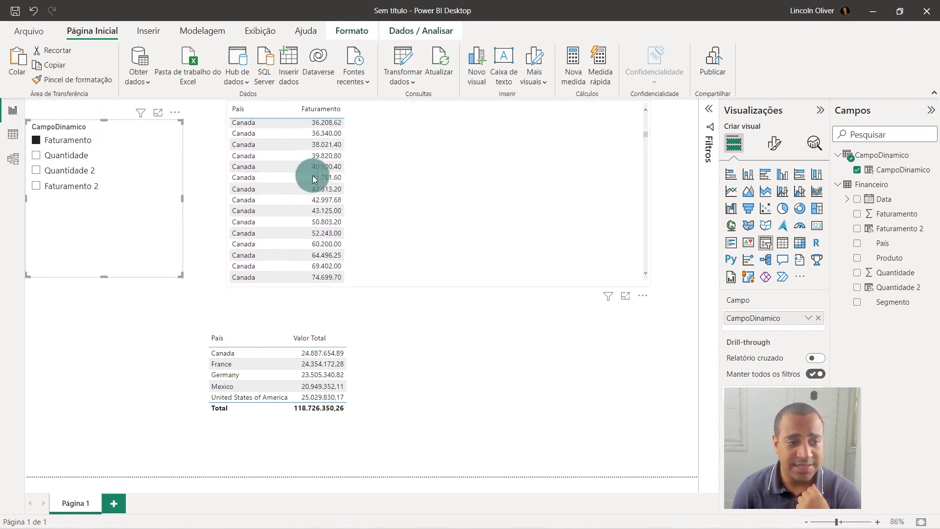
Compare the new table under the slicer's four options, alternating Quantidade 2 and Faturamento 2 and ending on Faturamento 2.
{"action": "left_click", "coordinate": [68, 169]}
{"action": "left_click", "coordinate": [75, 141]}
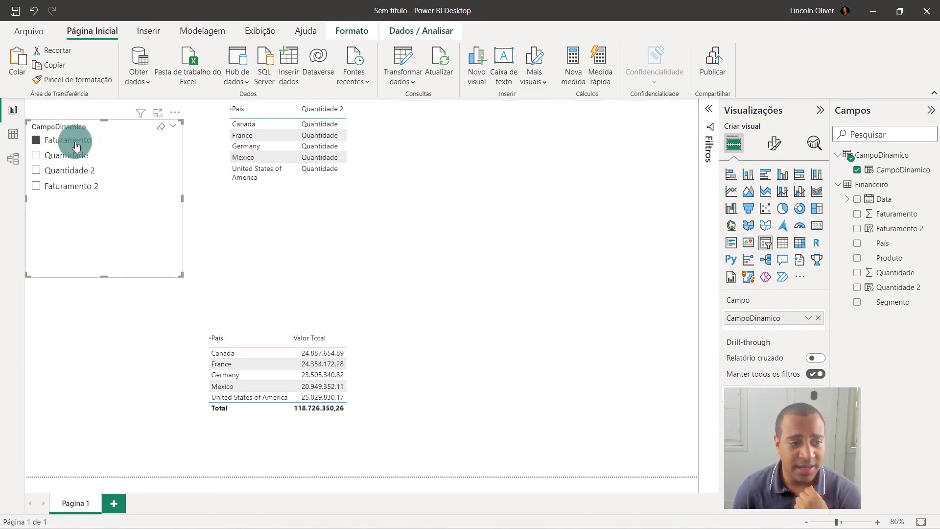
{"action": "left_click", "coordinate": [67, 156]}
{"action": "left_click", "coordinate": [69, 171]}
{"action": "left_click", "coordinate": [71, 186]}
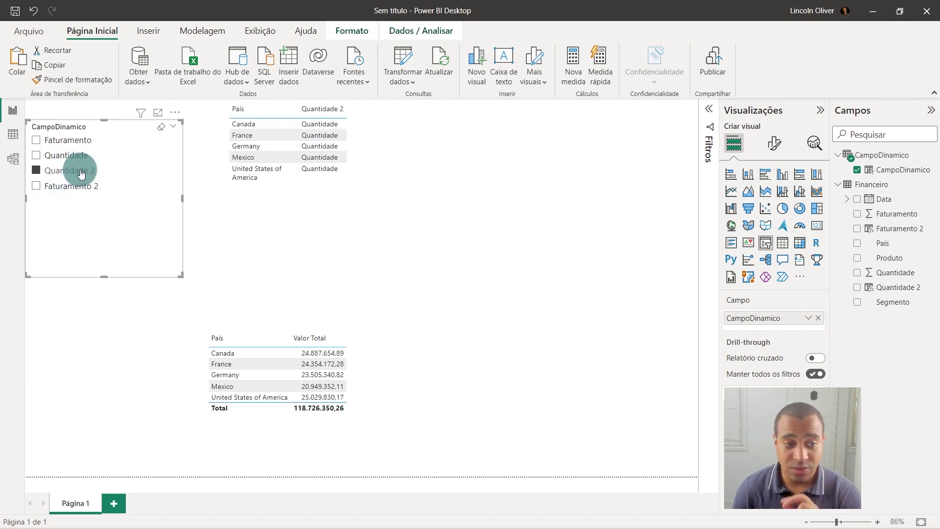
{"action": "left_click", "coordinate": [71, 187]}
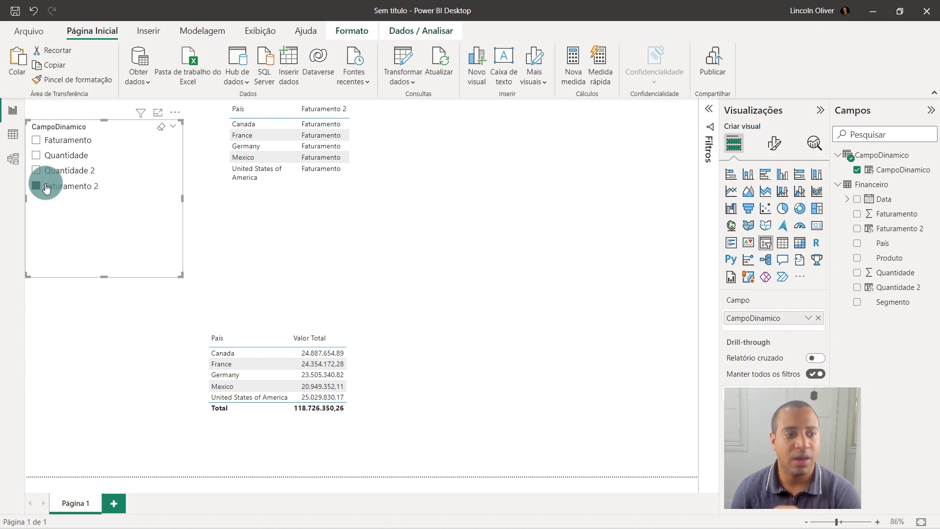
{"action": "left_click", "coordinate": [74, 169]}
{"action": "left_click", "coordinate": [70, 185]}
{"action": "left_click", "coordinate": [77, 170]}
{"action": "left_click", "coordinate": [73, 185]}
Move the new table down and slightly left so it sits just above the Valor Total table.
{"action": "mouse_move", "coordinate": [474, 221]}
{"action": "left_mouse_down"}
{"action": "mouse_move", "coordinate": [407, 224]}
{"action": "mouse_move", "coordinate": [476, 231]}
{"action": "left_mouse_up"}
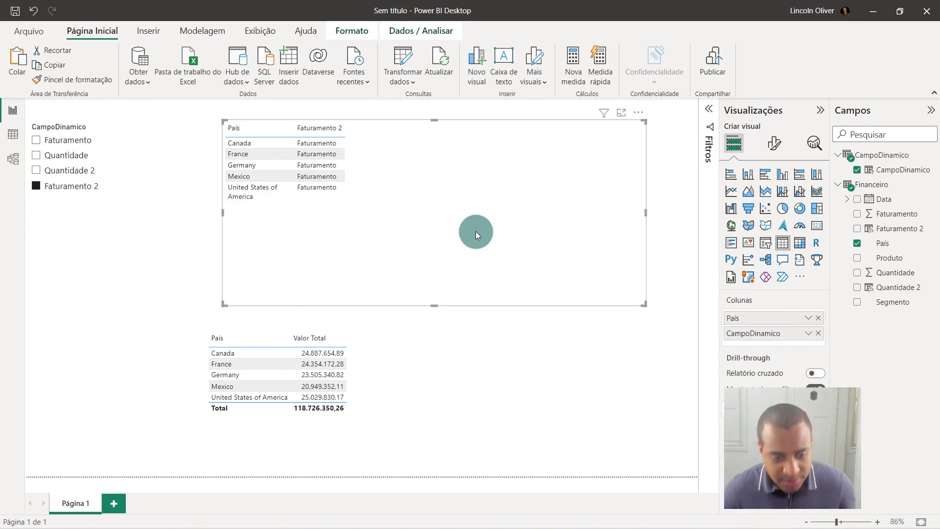
{"action": "left_click_drag", "start_coordinate": [475, 231], "coordinate": [446, 225]}
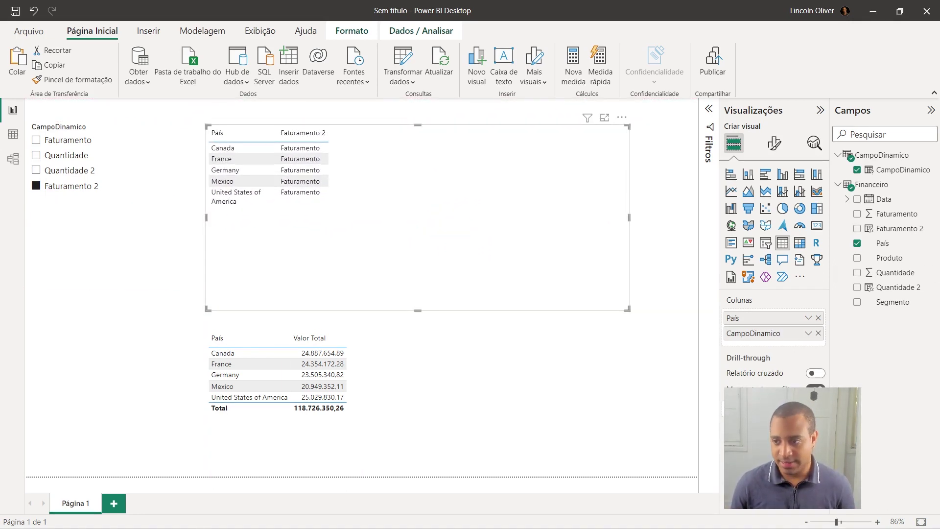
{"action": "left_click", "coordinate": [887, 183]}
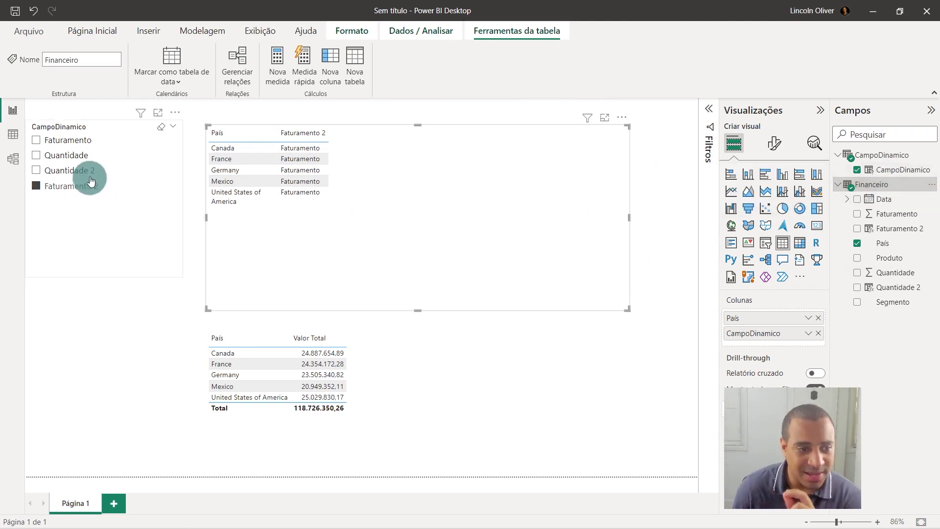
Switch the slicer to Quantidade 2 and back to Faturamento 2, and move it down and right toward the new table.
{"action": "left_click", "coordinate": [74, 172]}
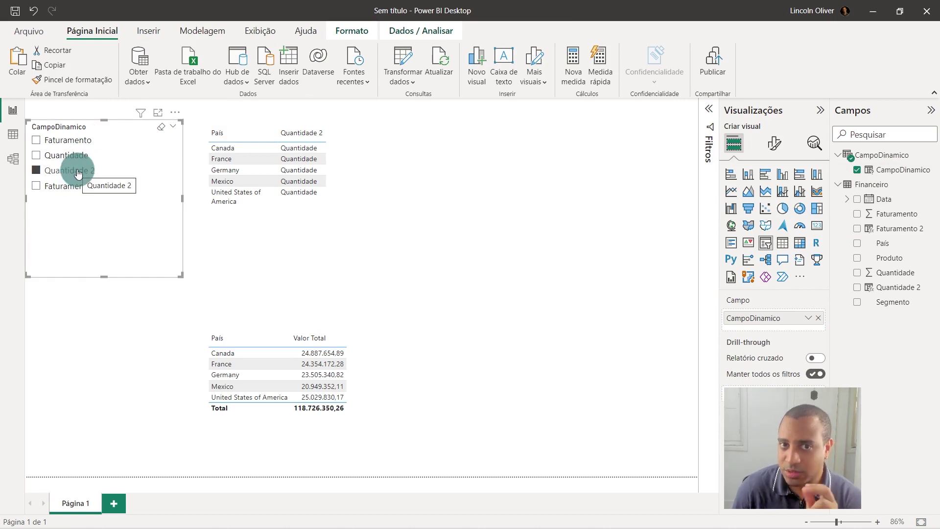
{"action": "left_click", "coordinate": [72, 187]}
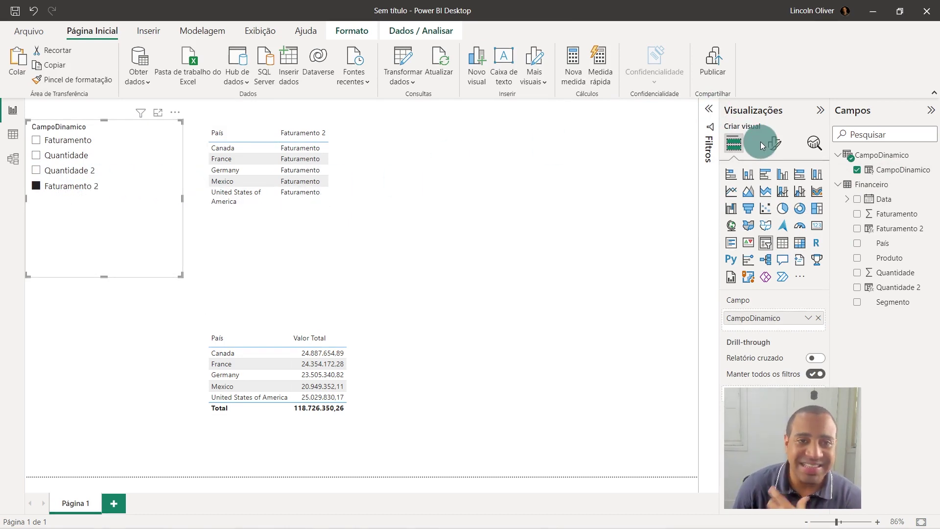
{"action": "left_click_drag", "start_coordinate": [75, 130], "coordinate": [125, 150]}
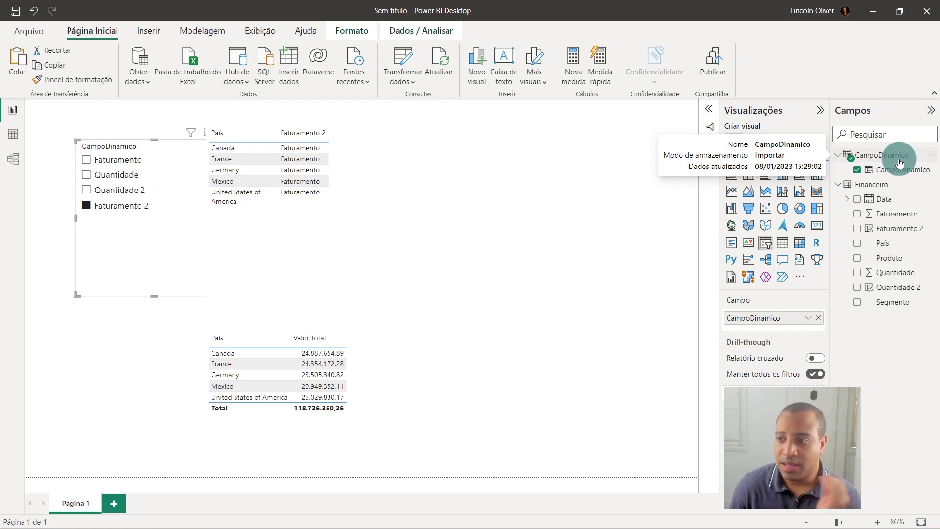
Open the CampoDinamico table's formula and examine the Faturamento entry's label, NAMEOF column reference and order number.
{"action": "left_click", "coordinate": [891, 156]}
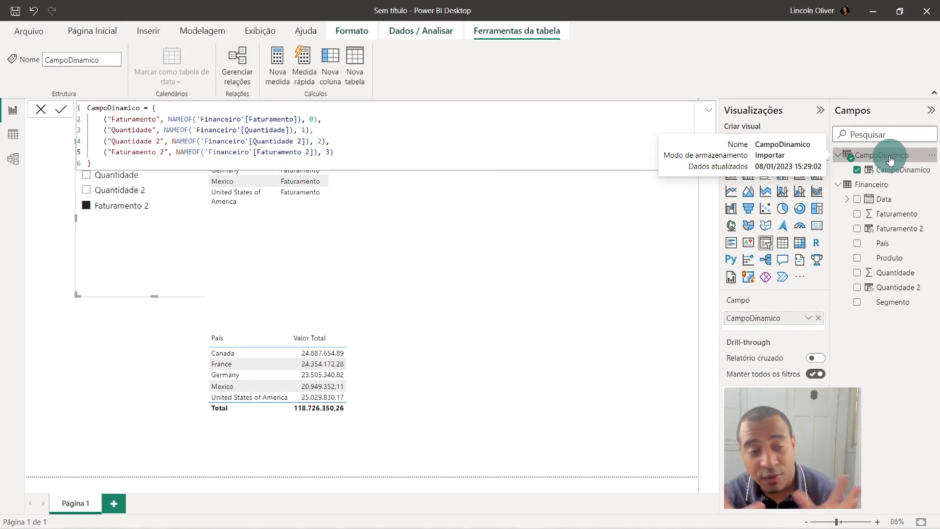
{"action": "left_click", "coordinate": [285, 151]}
{"action": "left_click", "coordinate": [343, 141]}
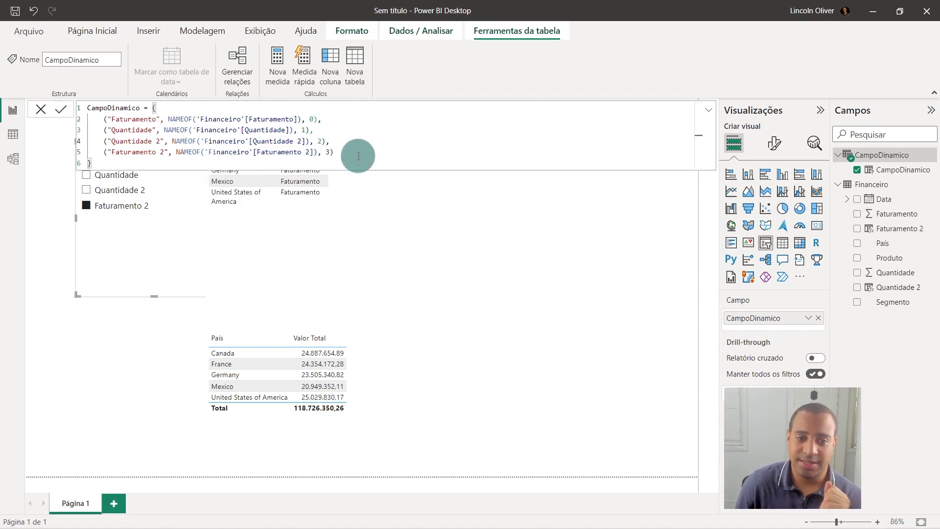
{"action": "double_click", "coordinate": [109, 119]}
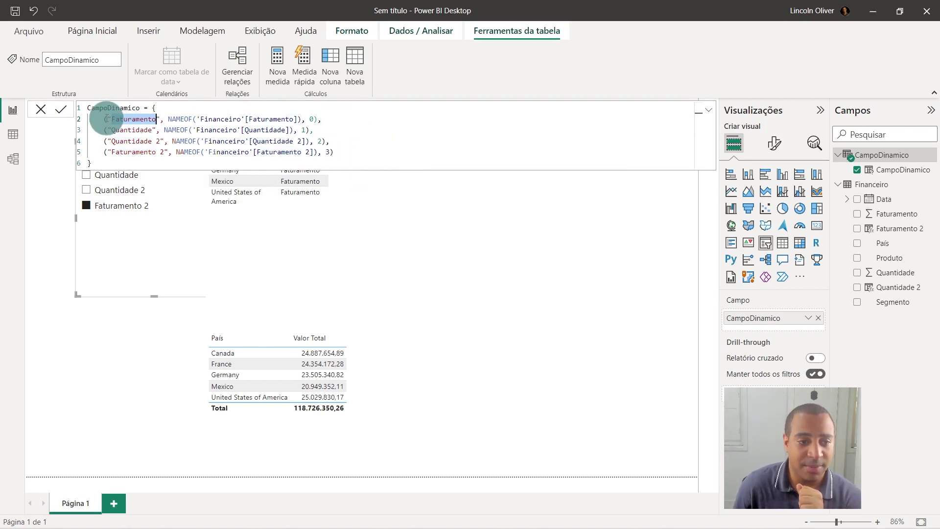
{"action": "left_click_drag", "start_coordinate": [107, 119], "coordinate": [302, 119]}
{"action": "left_click", "coordinate": [217, 119]}
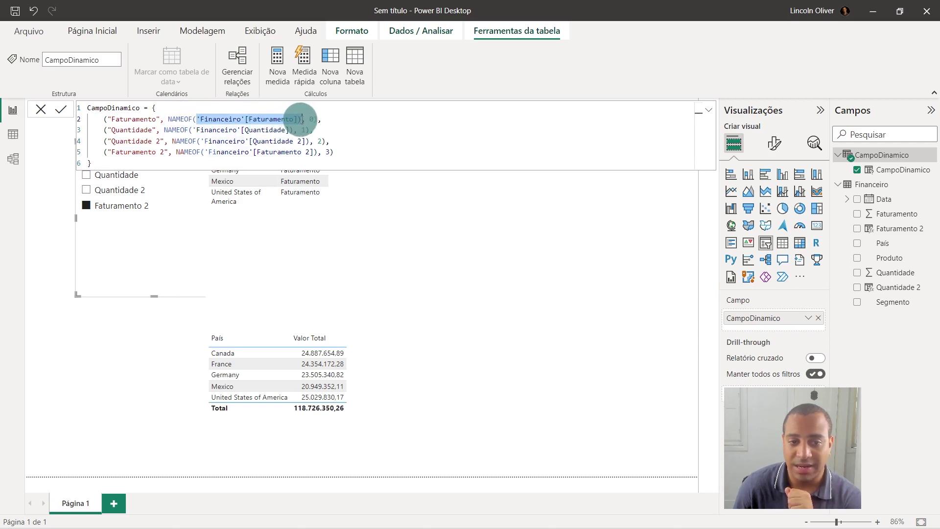
{"action": "left_click", "coordinate": [428, 122]}
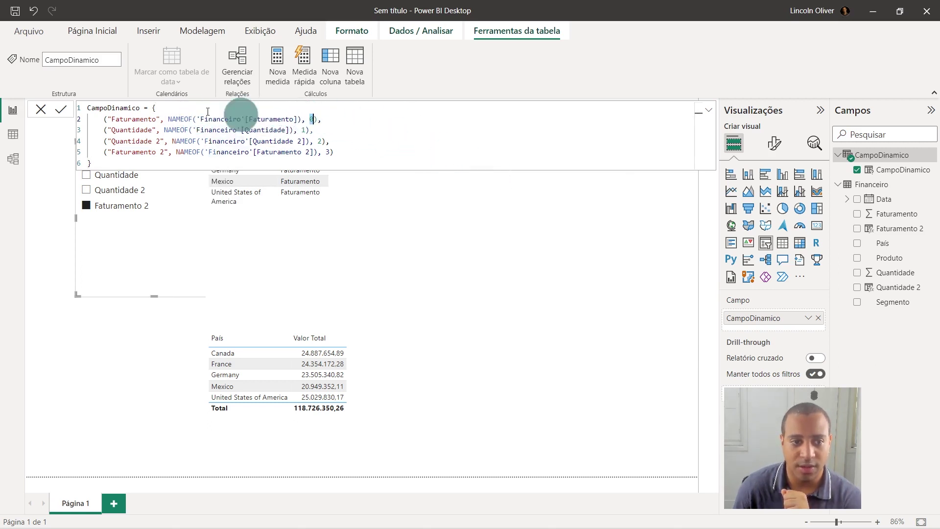
{"action": "triple_click", "coordinate": [131, 120]}
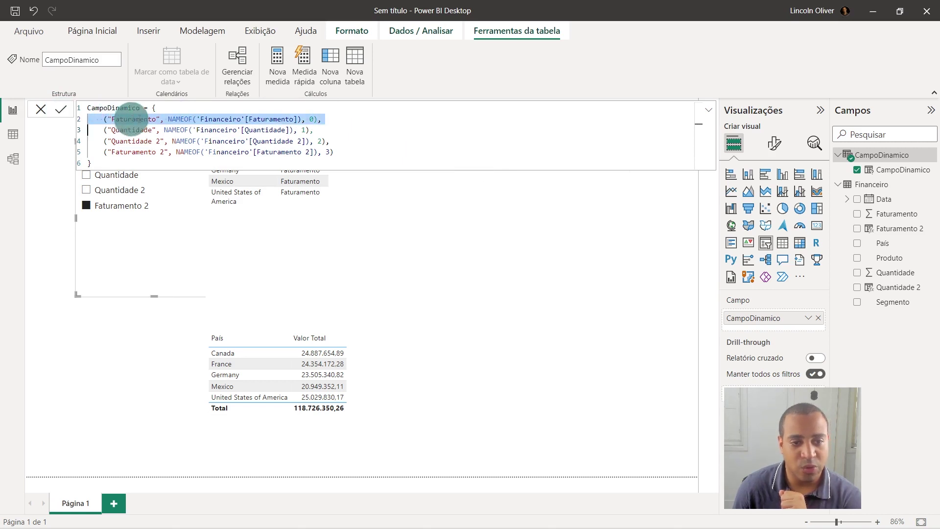
{"action": "left_click", "coordinate": [292, 119]}
{"action": "left_click", "coordinate": [312, 120]}
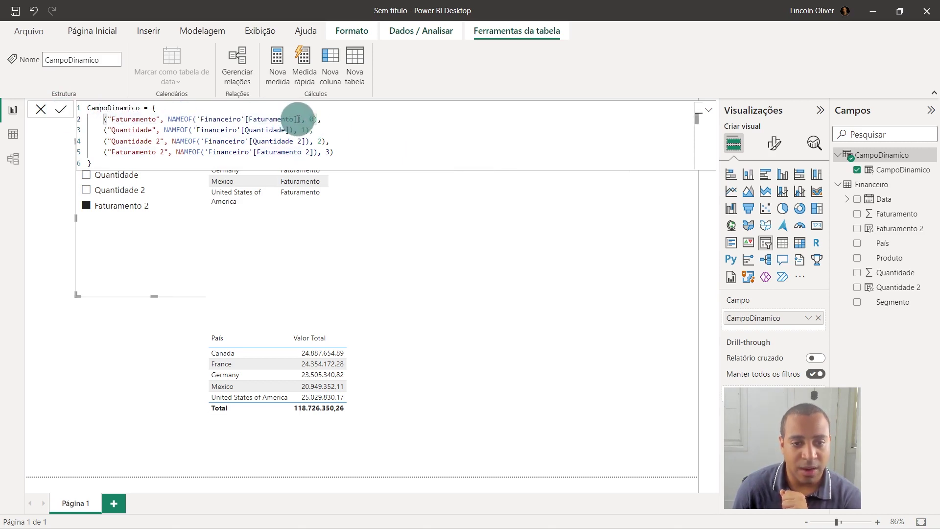
{"action": "double_click", "coordinate": [312, 120]}
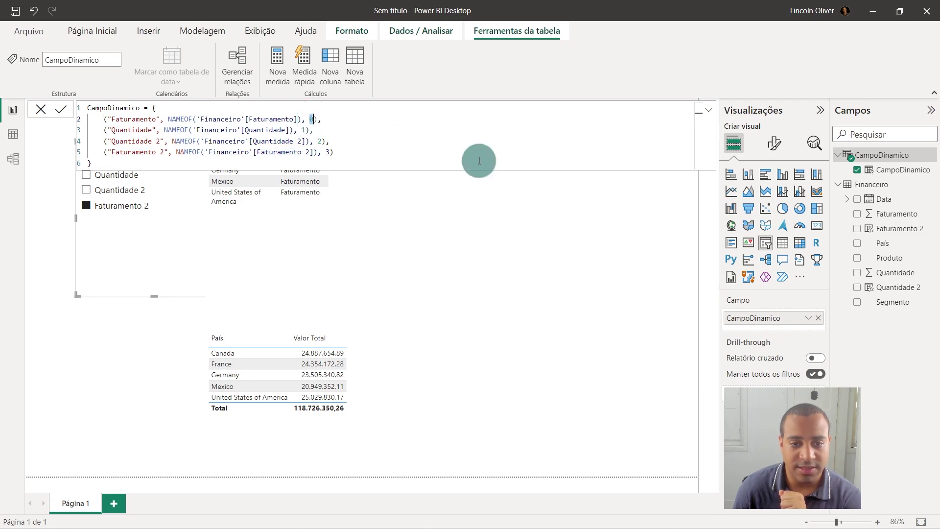
Examine the labels, NAMEOF references and order numbers of the Quantidade, Quantidade 2 and Faturamento 2 entries in the formula.
{"action": "left_click_drag", "start_coordinate": [108, 130], "coordinate": [154, 128]}
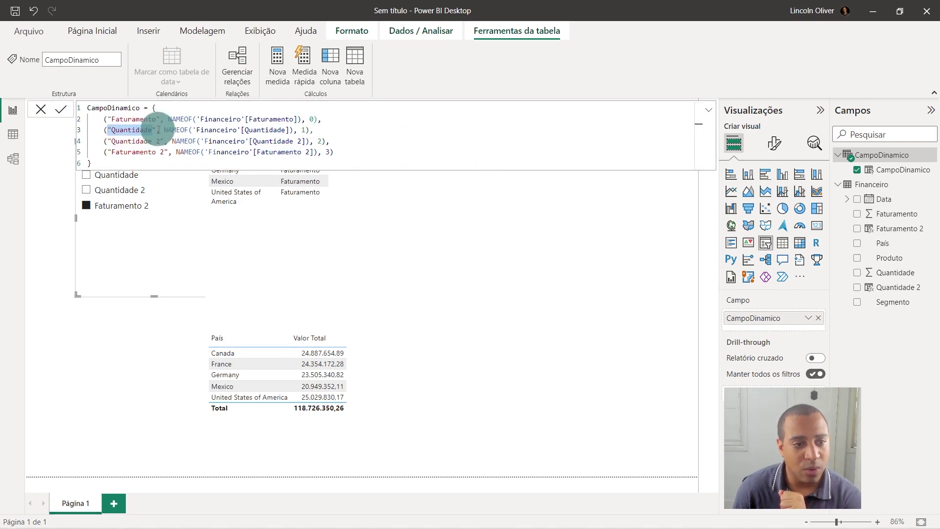
{"action": "left_click_drag", "start_coordinate": [164, 129], "coordinate": [275, 130]}
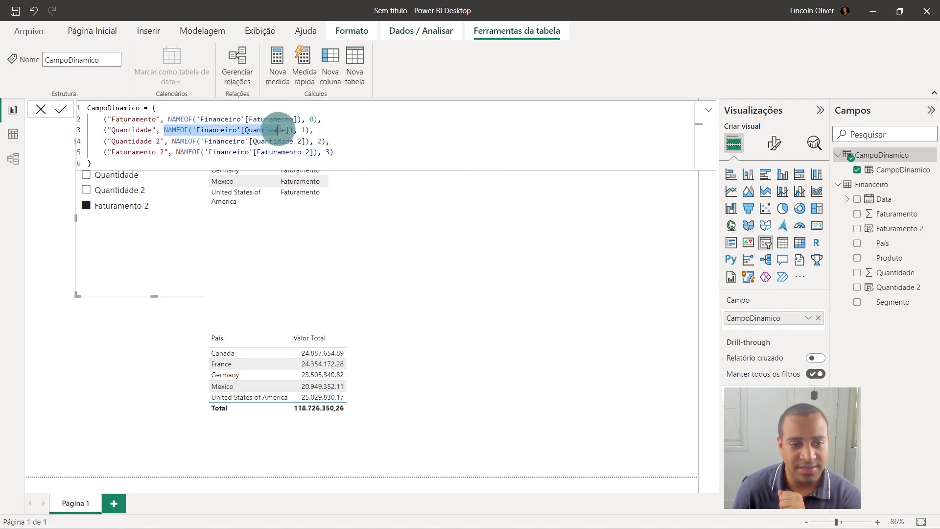
{"action": "double_click", "coordinate": [216, 130]}
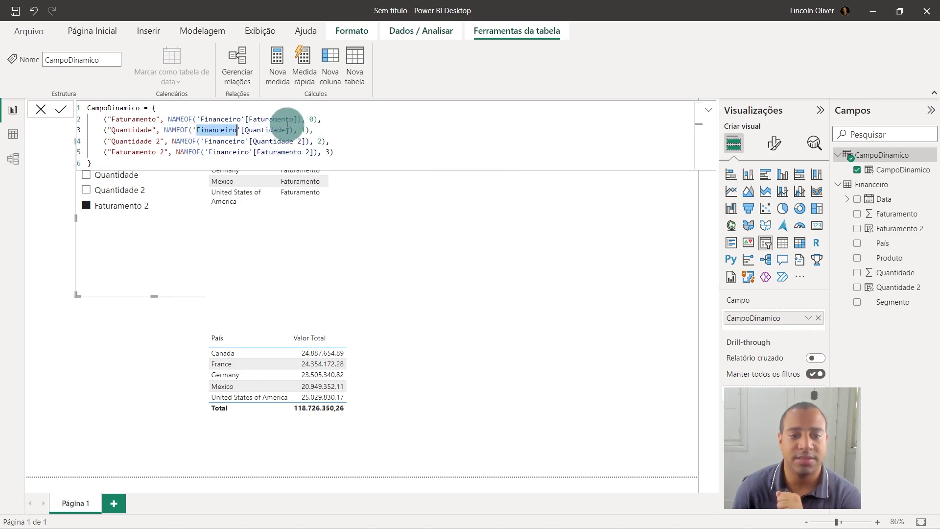
{"action": "left_click_drag", "start_coordinate": [111, 141], "coordinate": [333, 141]}
{"action": "left_click", "coordinate": [253, 140]}
{"action": "left_click", "coordinate": [295, 140]}
{"action": "left_click", "coordinate": [323, 141]}
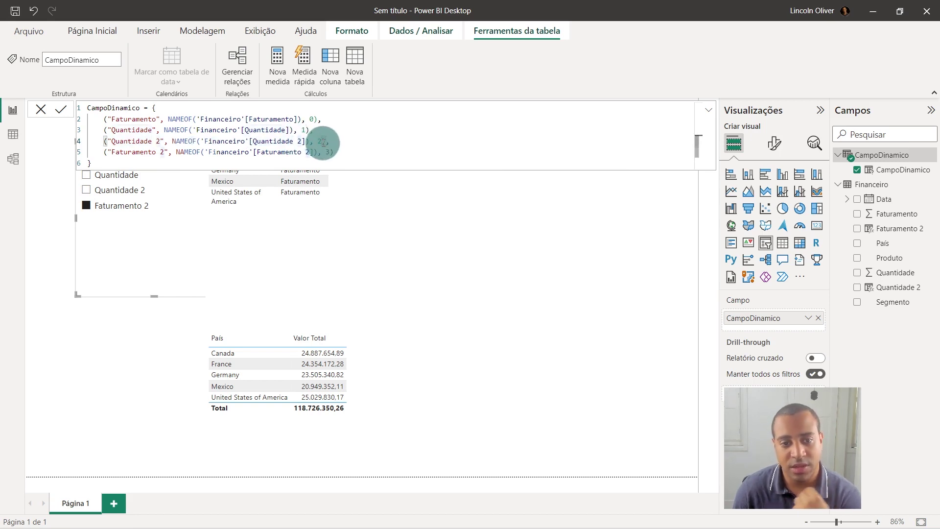
{"action": "left_click_drag", "start_coordinate": [101, 152], "coordinate": [299, 152]}
{"action": "left_click", "coordinate": [388, 158]}
{"action": "left_click", "coordinate": [325, 152]}
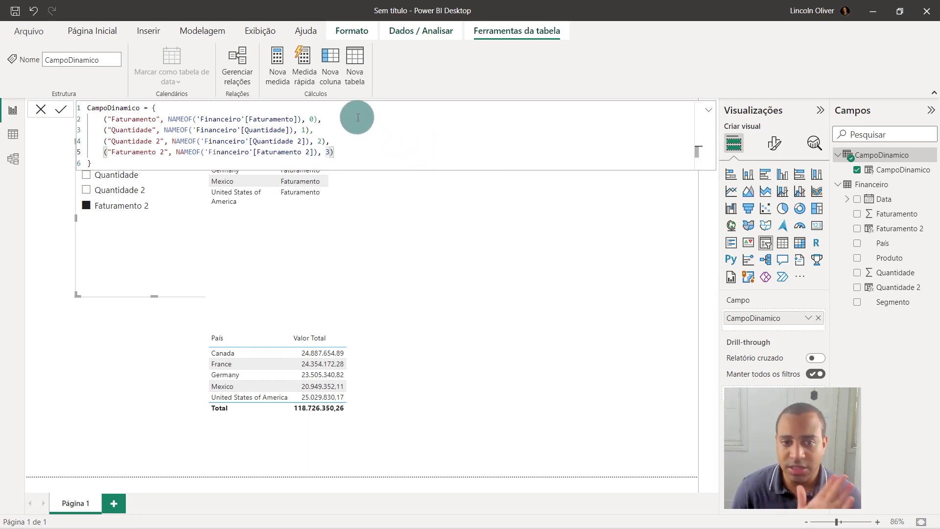
Delete the Faturamento and Quantidade entries from the CampoDinamico formula, apply it, and move the slicer down beside the Valor Total table.
{"action": "left_click", "coordinate": [105, 185]}
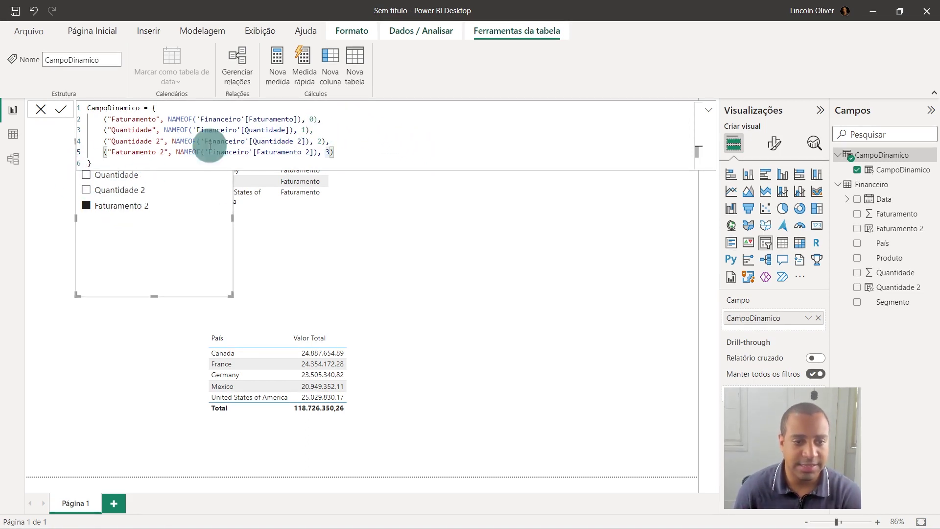
{"action": "left_click_drag", "start_coordinate": [314, 130], "coordinate": [84, 119]}
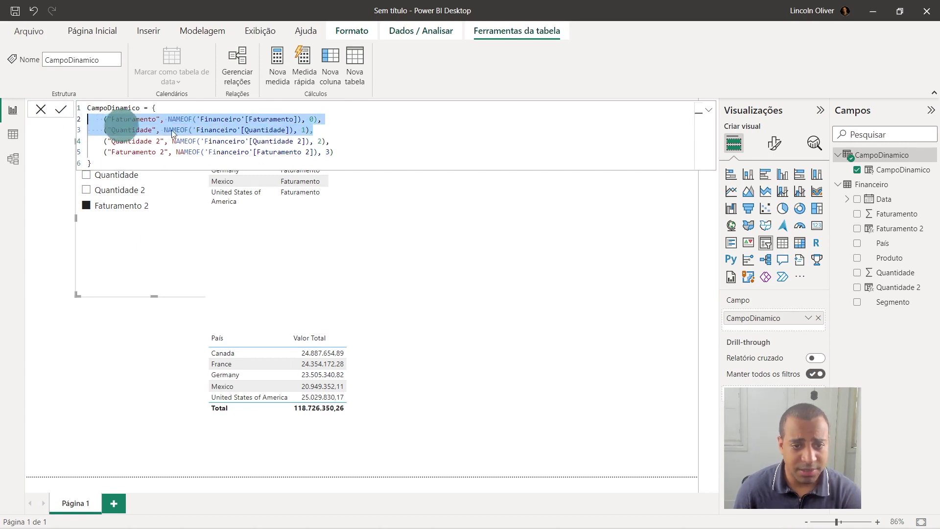
{"action": "key", "text": "Delete"}
{"action": "left_click", "coordinate": [376, 132]}
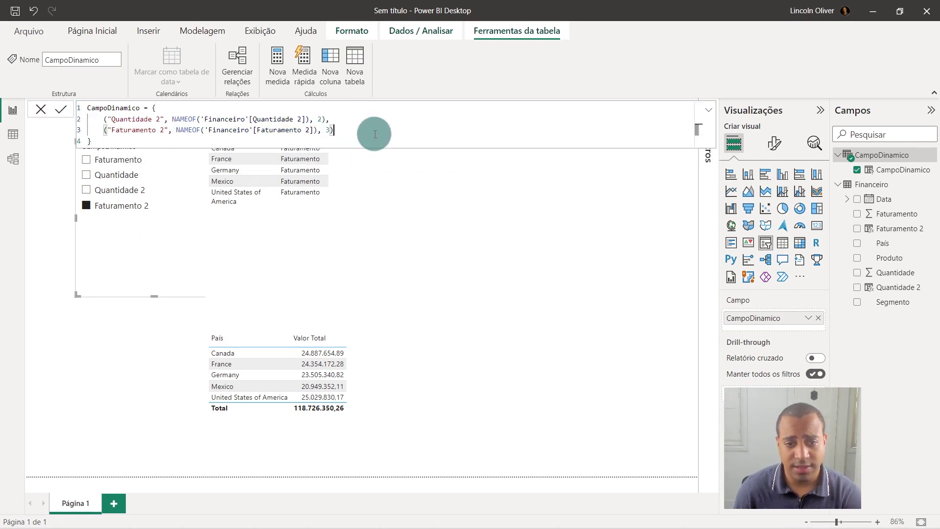
{"action": "left_click", "coordinate": [118, 284]}
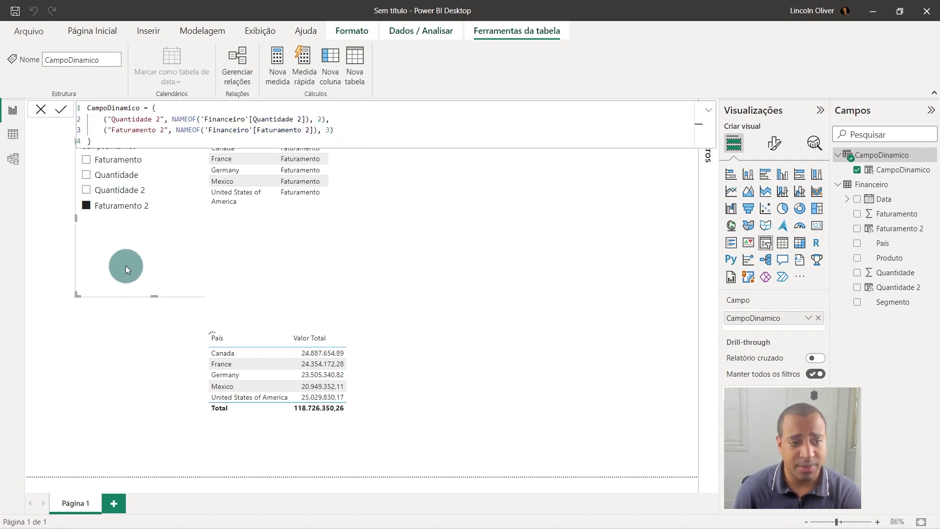
{"action": "left_click_drag", "start_coordinate": [127, 269], "coordinate": [81, 385]}
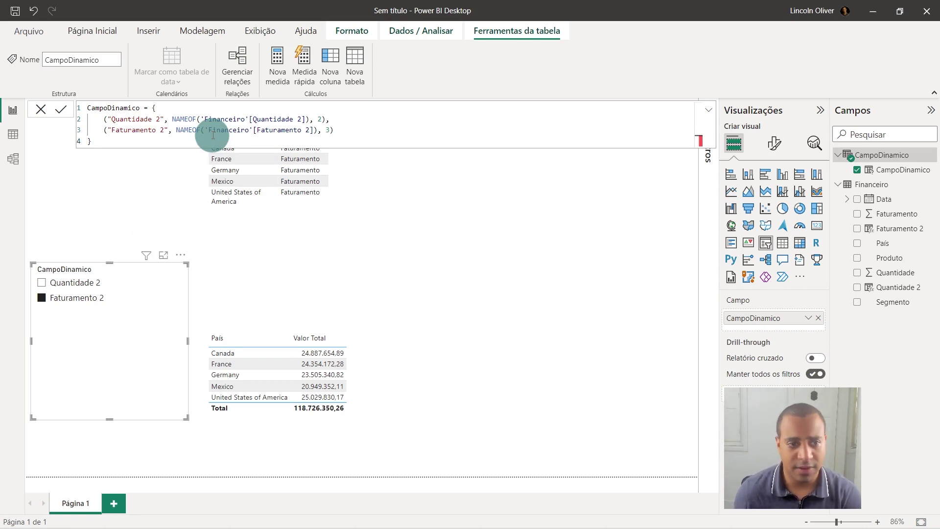
Shorten the labels of the two remaining CampoDinamico entries to Quantidade and Faturamento and apply the formula.
{"action": "left_click", "coordinate": [152, 119]}
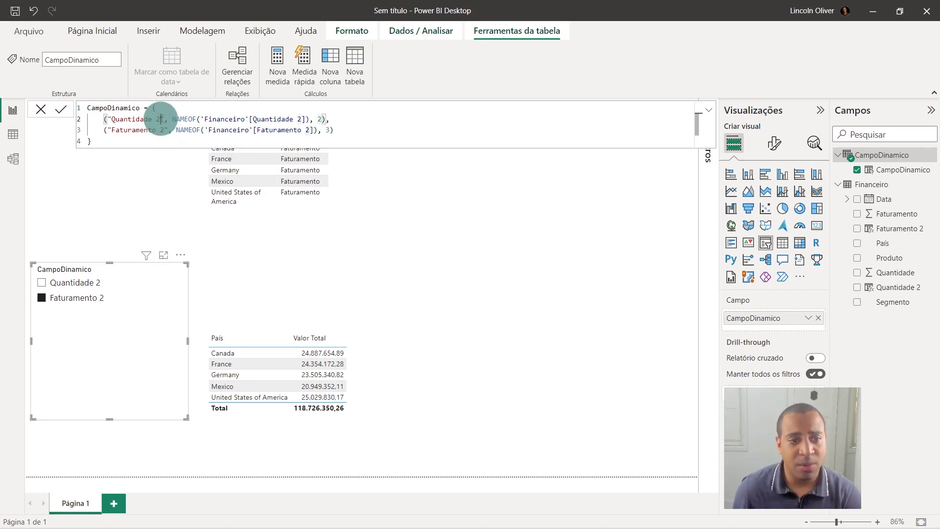
{"action": "key", "text": "Delete"}
{"action": "key", "text": "Delete"}
{"action": "left_click", "coordinate": [157, 130]}
{"action": "key", "text": "Delete"}
{"action": "key", "text": "Delete"}
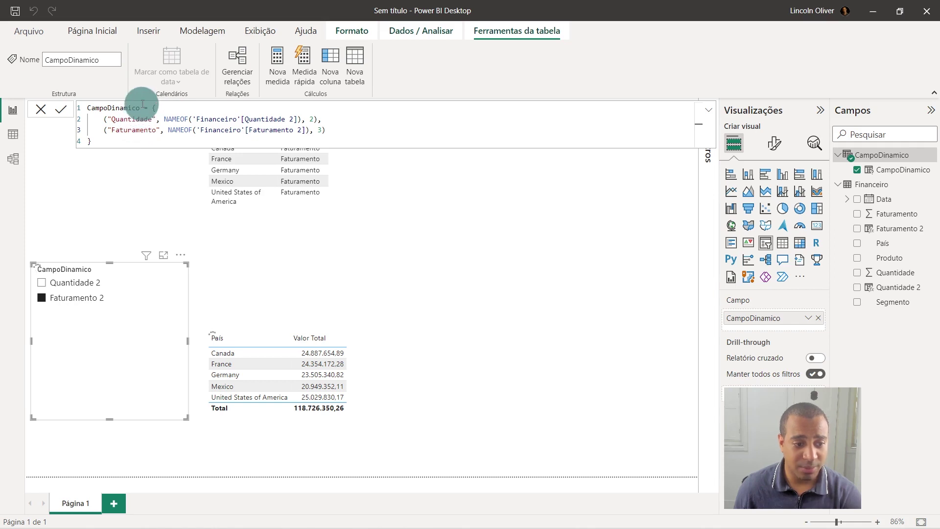
Move the CampoDinamico slicer up to sit just left of the new table.
{"action": "left_click", "coordinate": [46, 315]}
{"action": "left_click_drag", "start_coordinate": [95, 265], "coordinate": [697, 214]}
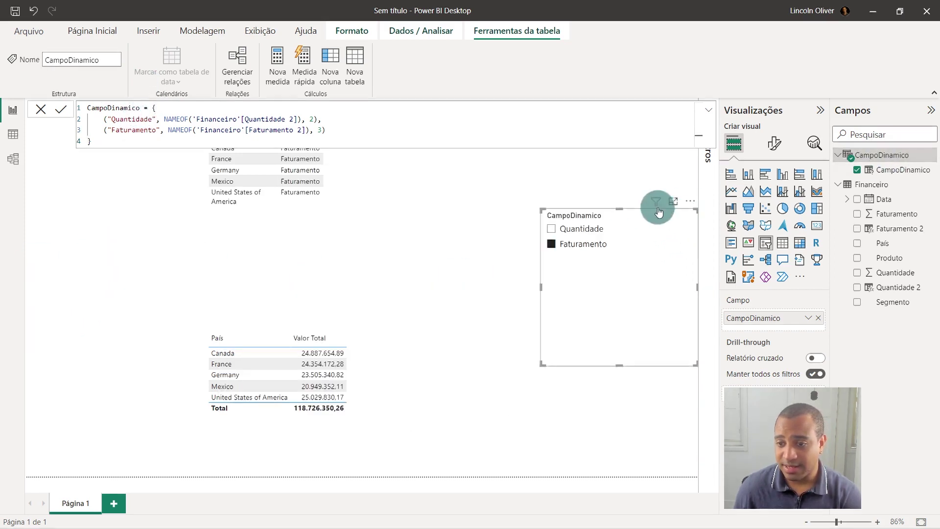
{"action": "left_click_drag", "start_coordinate": [627, 216], "coordinate": [134, 197]}
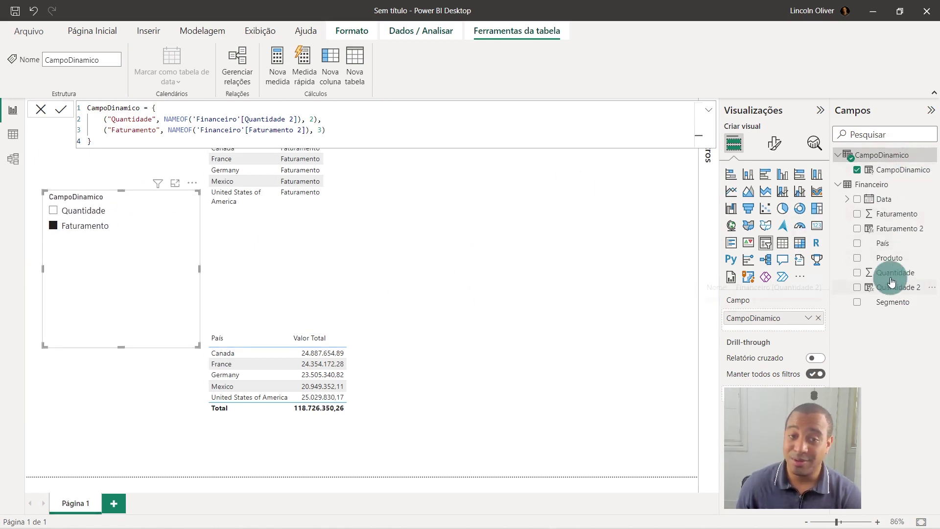
Examine the column references and order numbers of the Quantidade and Faturamento entries in the formula, then collapse the formula view.
{"action": "left_click_drag", "start_coordinate": [241, 119], "coordinate": [300, 120]}
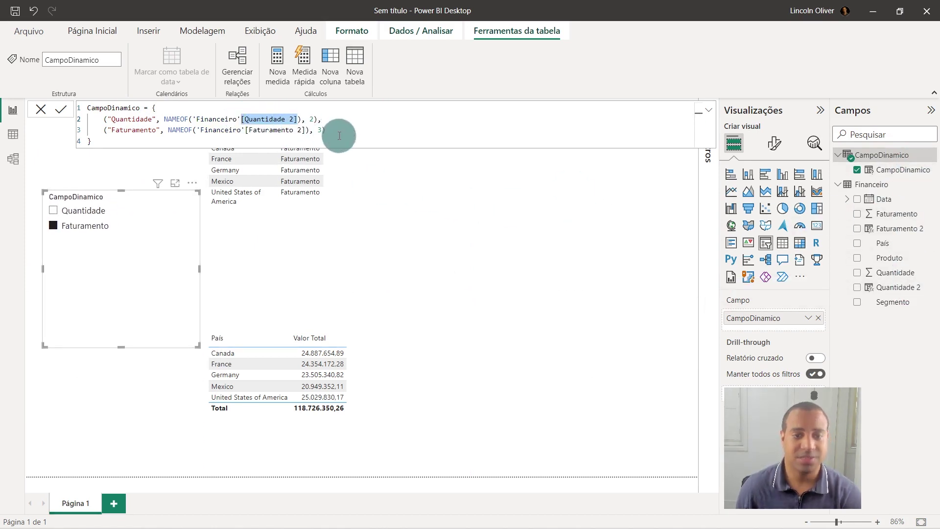
{"action": "left_click", "coordinate": [335, 132]}
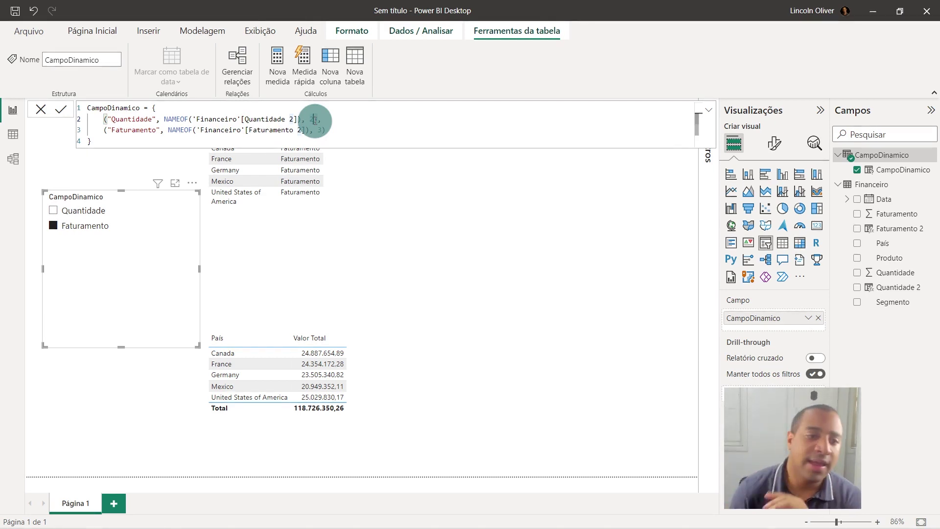
{"action": "left_click", "coordinate": [327, 130]}
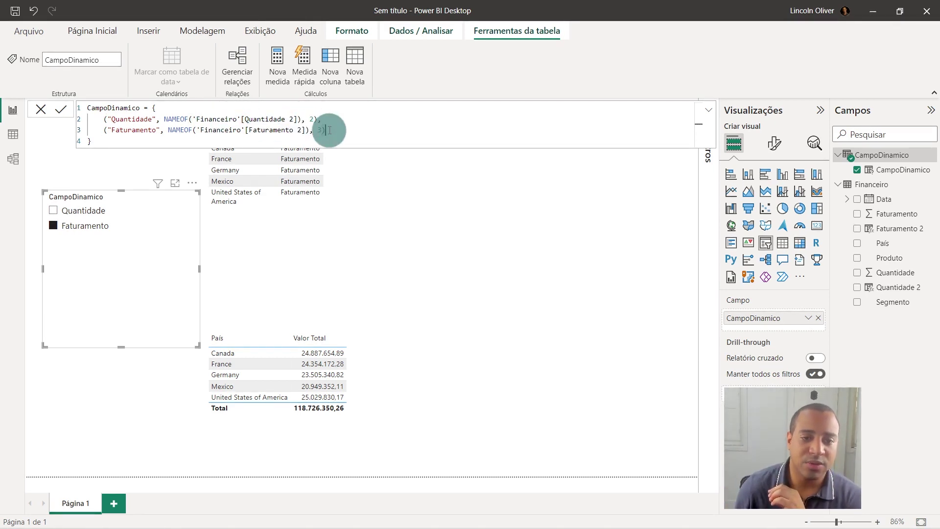
{"action": "left_click", "coordinate": [311, 119]}
{"action": "left_click", "coordinate": [430, 128]}
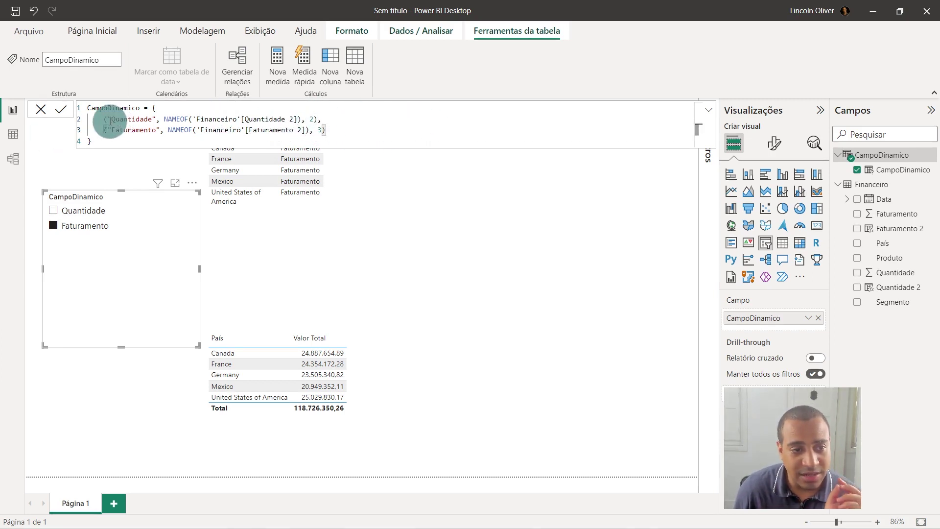
{"action": "double_click", "coordinate": [312, 119]}
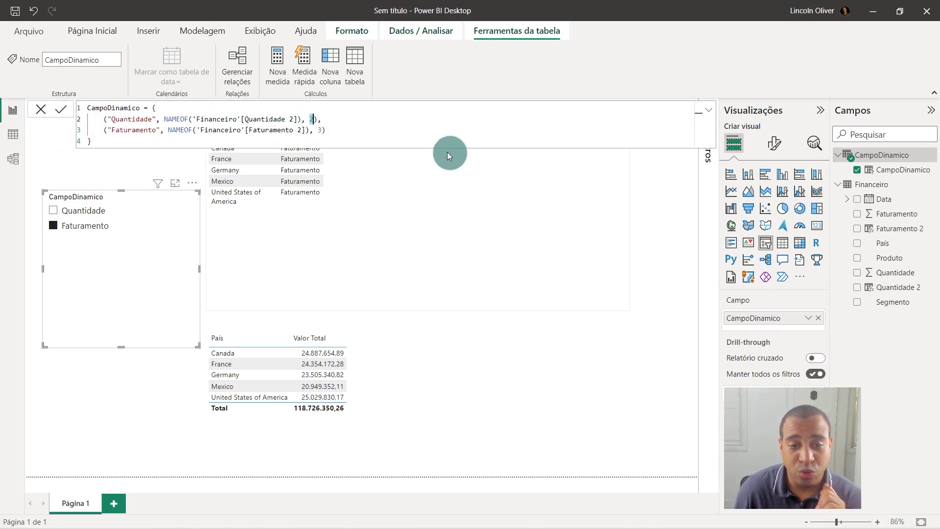
{"action": "double_click", "coordinate": [320, 130]}
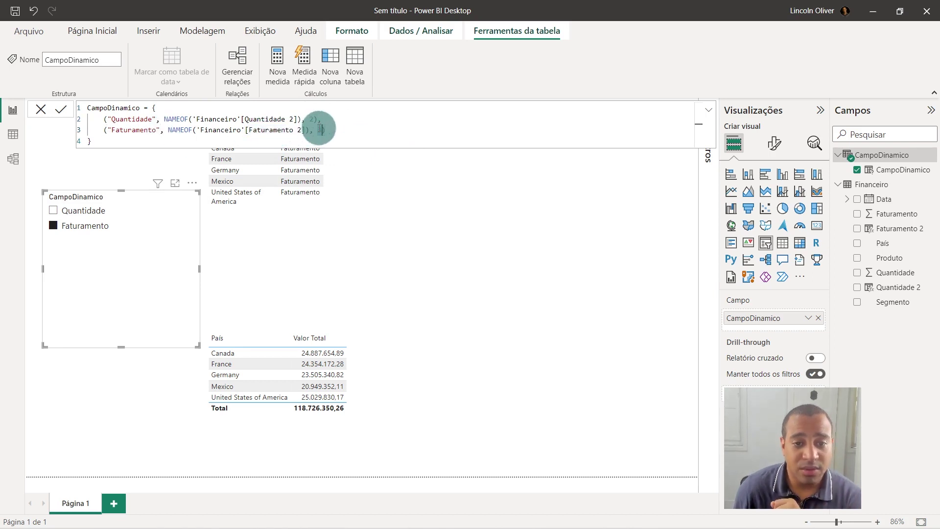
{"action": "left_click", "coordinate": [401, 136]}
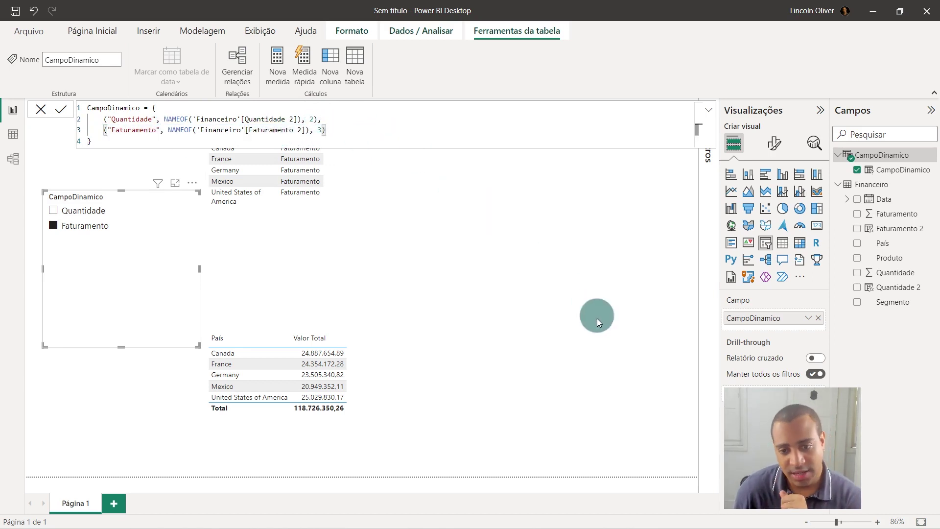
{"action": "left_click", "coordinate": [703, 107]}
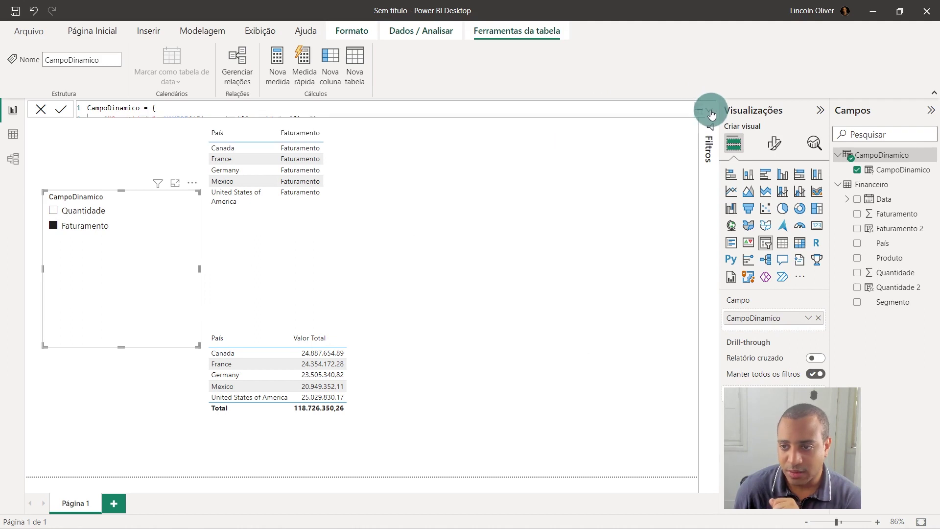
Move the new table slightly up and left, then toggle the slicer between Quantidade and Faturamento, ending with neither selected.
{"action": "left_click_drag", "start_coordinate": [458, 220], "coordinate": [164, 228]}
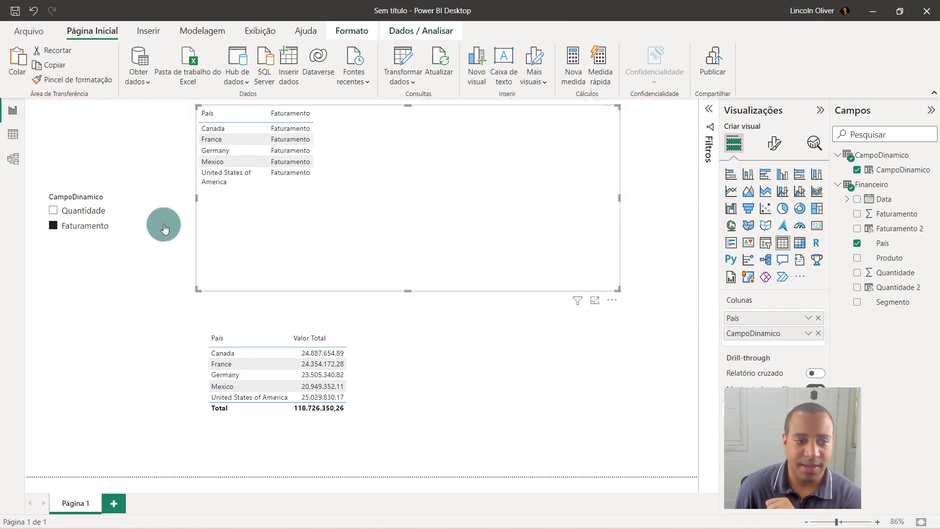
{"action": "left_click", "coordinate": [71, 210]}
{"action": "left_click", "coordinate": [73, 225]}
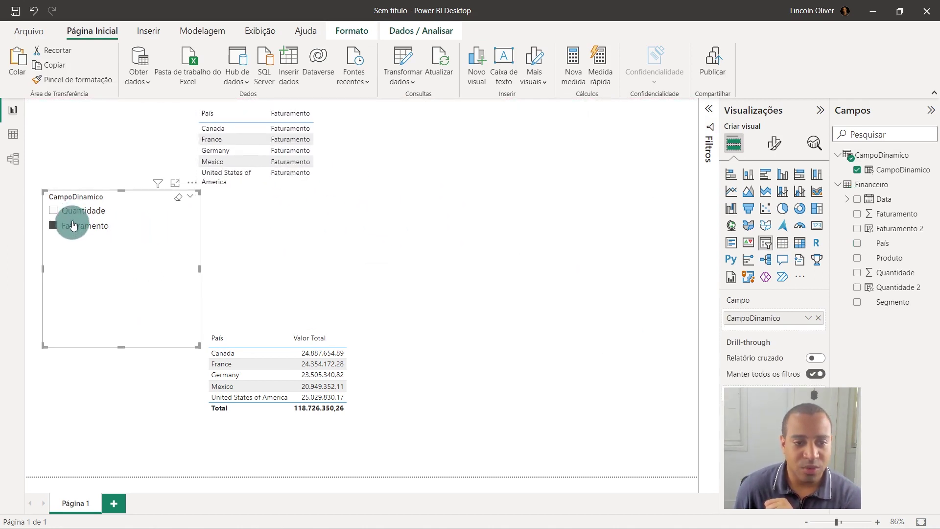
{"action": "left_click", "coordinate": [78, 210]}
{"action": "left_click", "coordinate": [74, 225]}
{"action": "left_click", "coordinate": [86, 211]}
{"action": "left_click", "coordinate": [118, 239]}
{"action": "left_click", "coordinate": [89, 213]}
{"action": "left_click", "coordinate": [95, 217]}
Move the slicer to the page's upper-left corner and place the new table beside it, above the Valor Total table.
{"action": "left_click_drag", "start_coordinate": [178, 298], "coordinate": [140, 219]}
{"action": "left_click_drag", "start_coordinate": [258, 139], "coordinate": [360, 171]}
{"action": "left_click", "coordinate": [319, 168]}
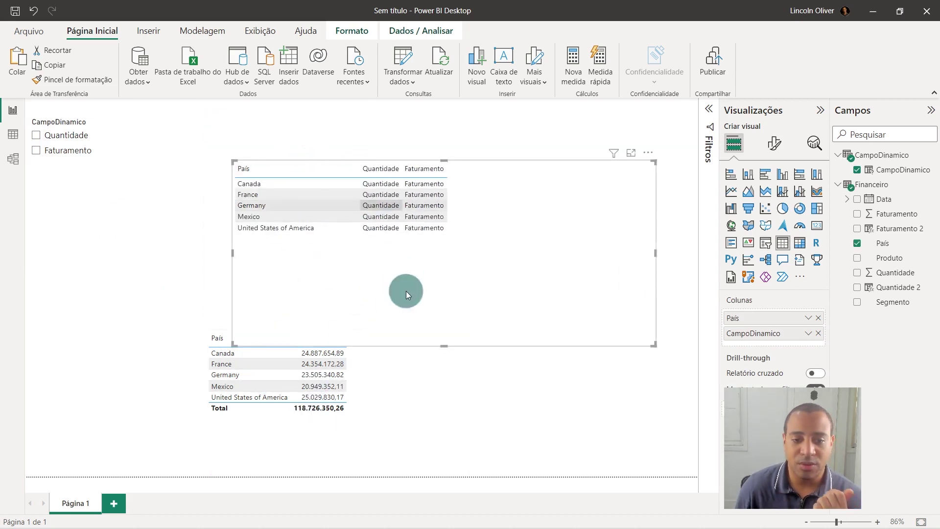
{"action": "left_click_drag", "start_coordinate": [350, 215], "coordinate": [294, 154]}
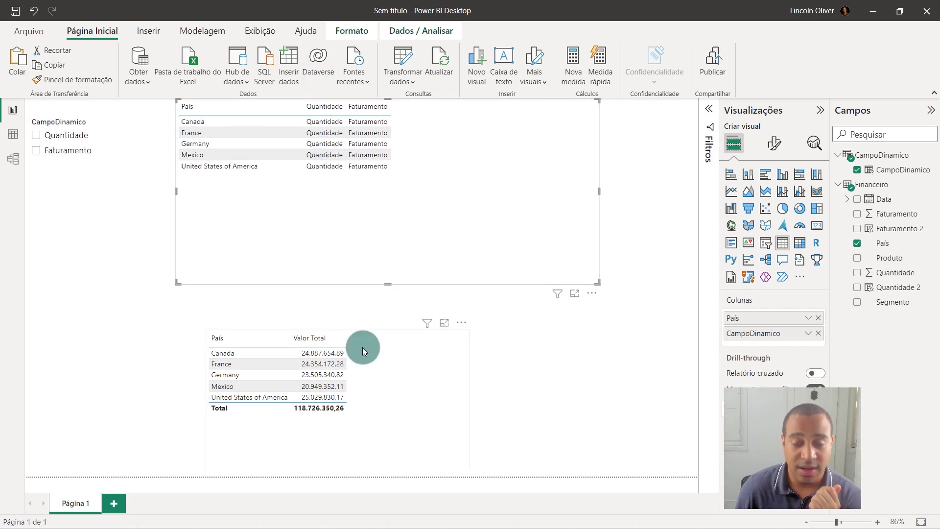
Filter the new table by Quantidade and switch the slicer to Faturamento to compare the column's title and contents.
{"action": "left_click", "coordinate": [61, 141]}
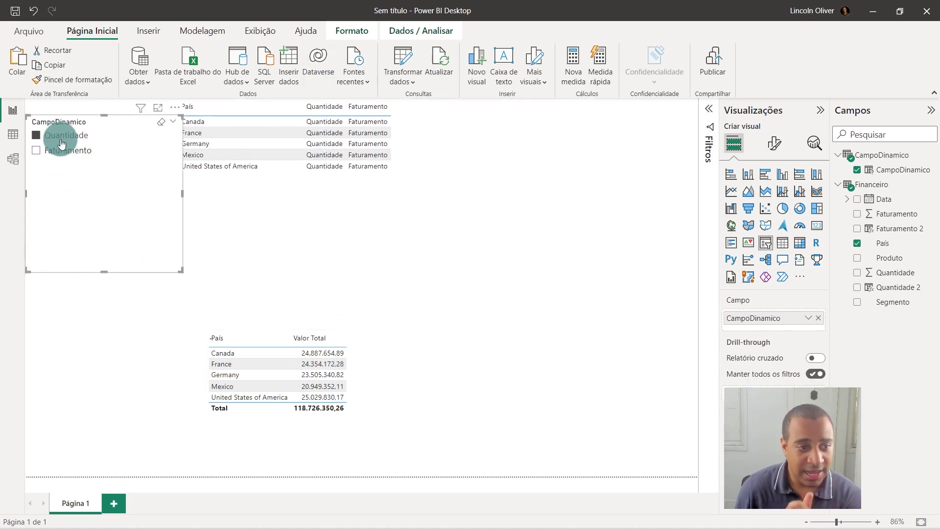
{"action": "left_click", "coordinate": [63, 150]}
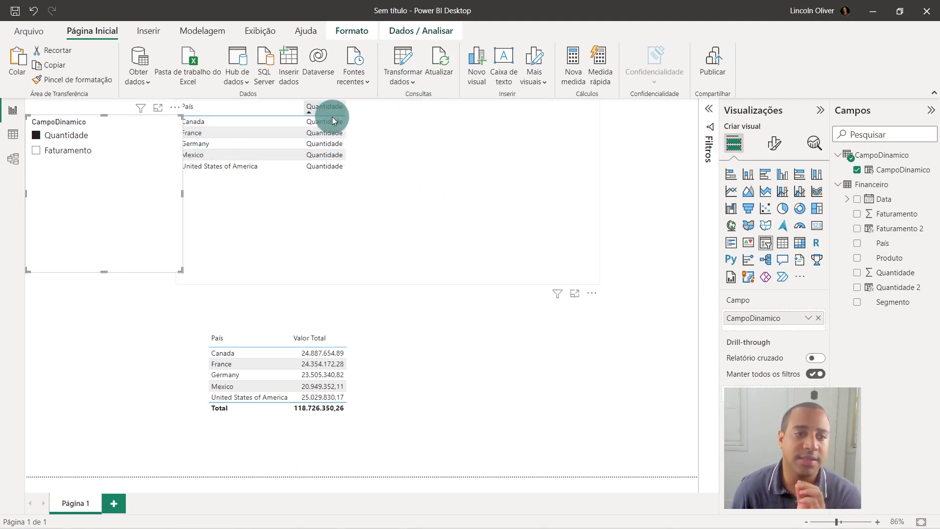
{"action": "left_click", "coordinate": [68, 152]}
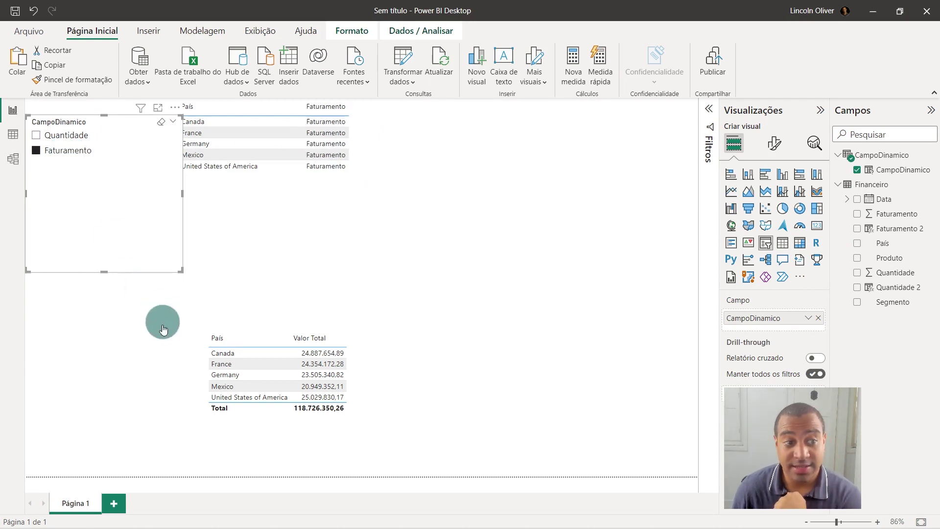
Start a new measure named Campo Selecionado in the Financeiro table, using the SELECTEDVALUE function.
{"action": "left_click", "coordinate": [889, 186]}
{"action": "mouse_move", "coordinate": [890, 189]}
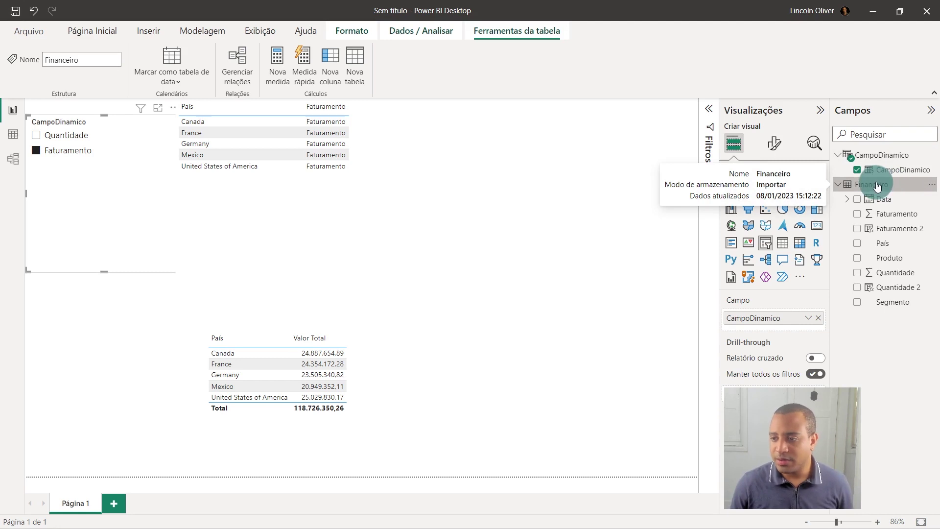
{"action": "left_click", "coordinate": [283, 75]}
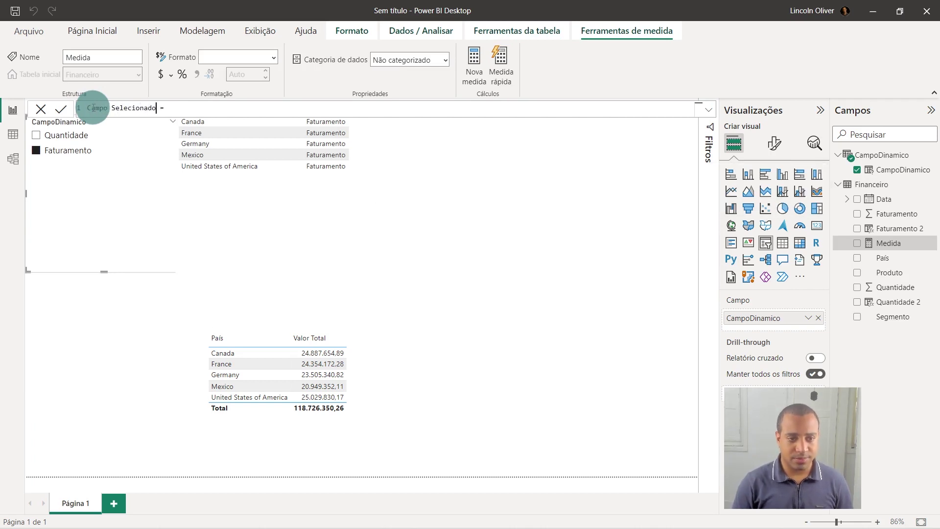
{"action": "type", "text": "selec"}
{"action": "key", "text": "Down"}
{"action": "key", "text": "Down"}
{"action": "key", "text": "Down"}
{"action": "key", "text": "Down"}
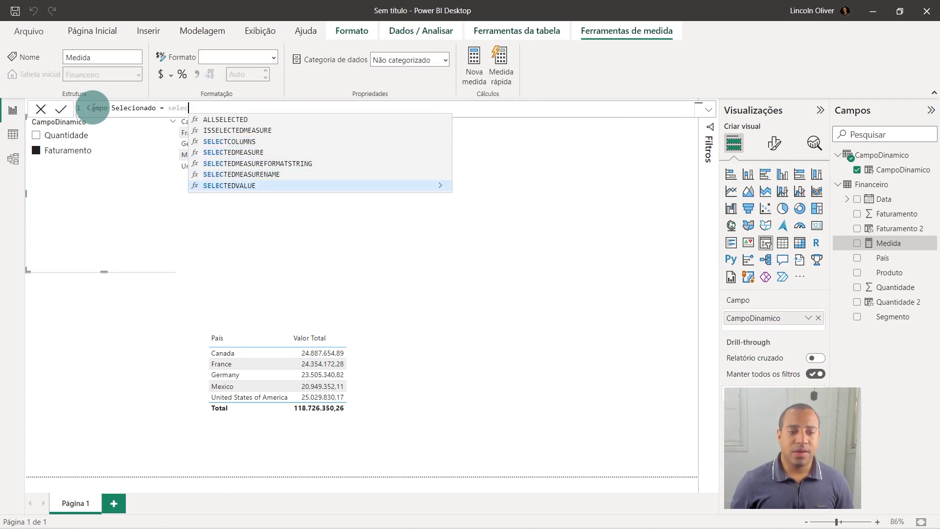
{"action": "key", "text": "Tab"}
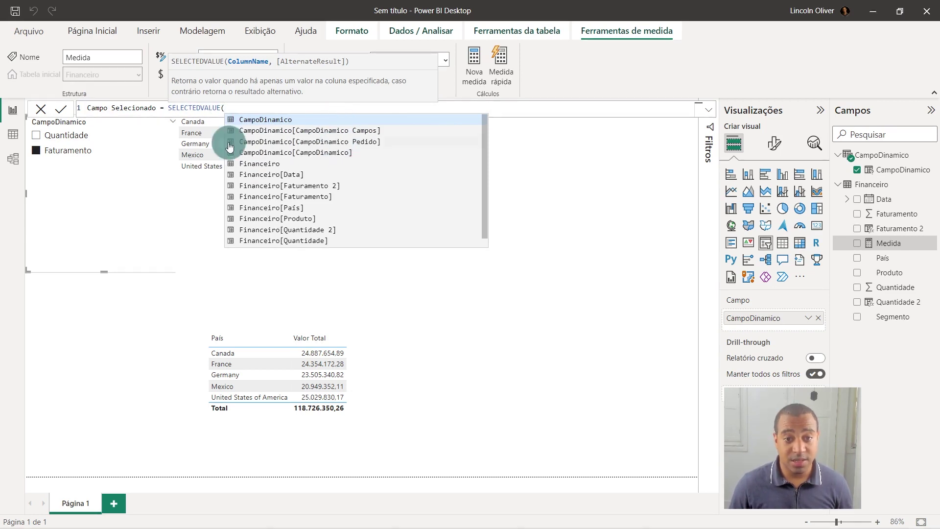
Complete the measure with the column CampoDinamico[CampoDinamico Pedido] as the function's argument and commit it.
{"action": "left_click", "coordinate": [363, 142]}
{"action": "left_click", "coordinate": [378, 107]}
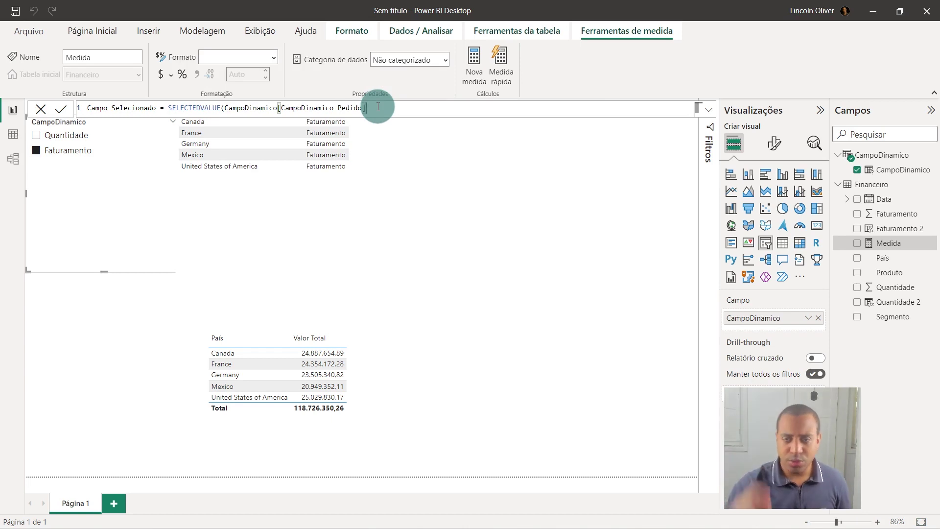
{"action": "type", "text": ")"}
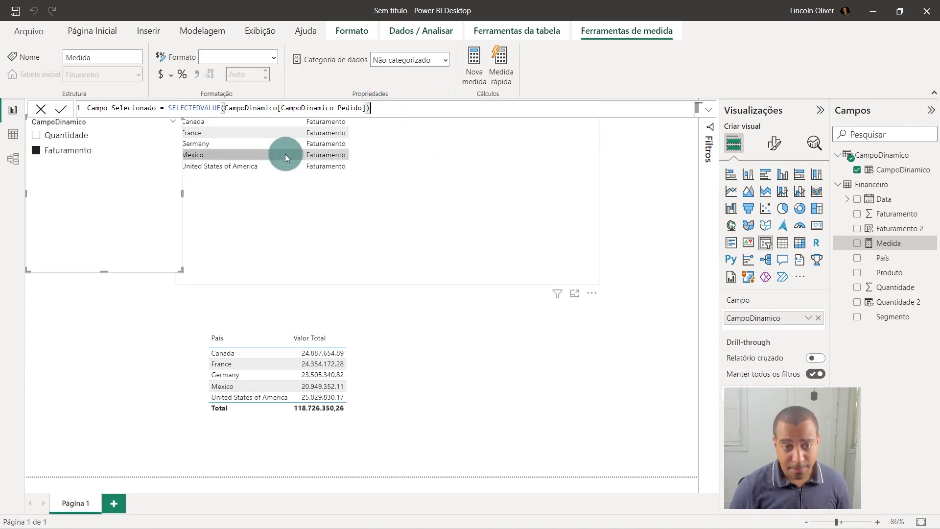
{"action": "key", "text": "Return"}
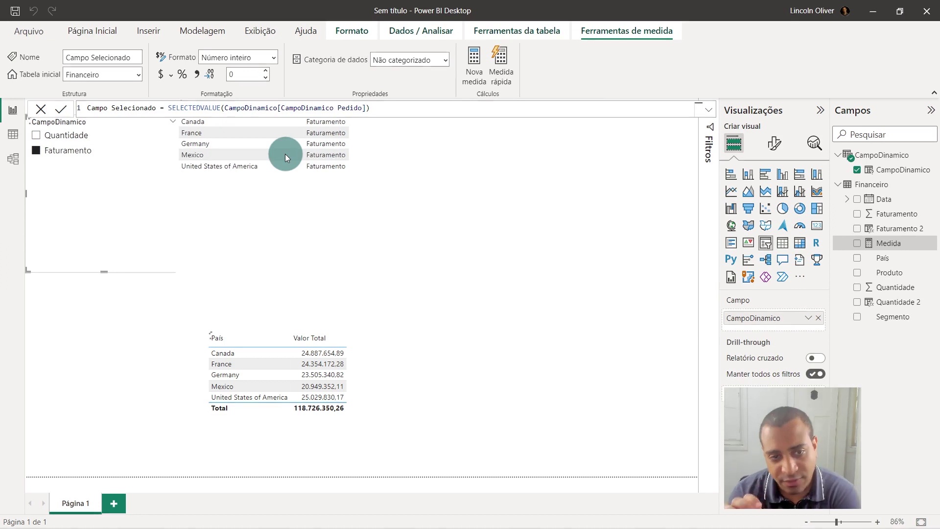
Add the Campo Selecionado measure to the new table and check it by switching the slicer between Quantidade and Faturamento, ending on Quantidade.
{"action": "left_click_drag", "start_coordinate": [874, 199], "coordinate": [396, 179]}
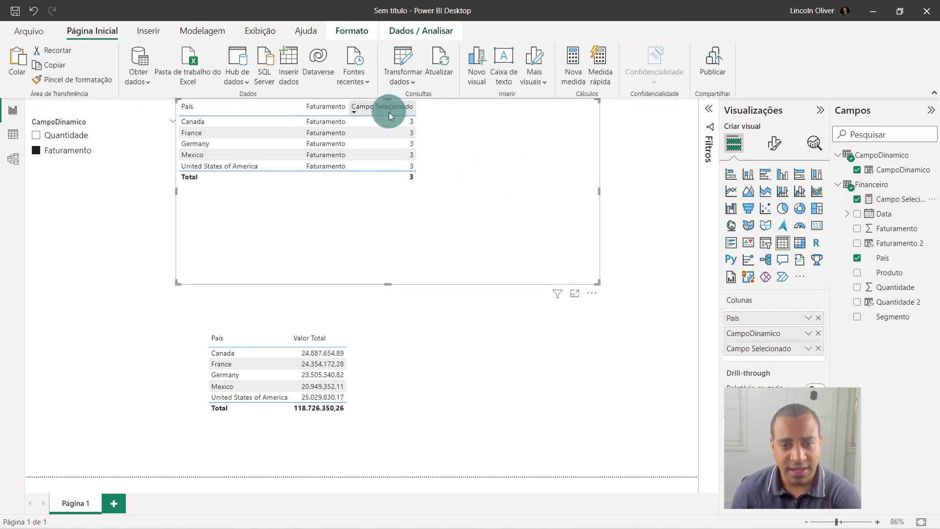
{"action": "left_click", "coordinate": [66, 135]}
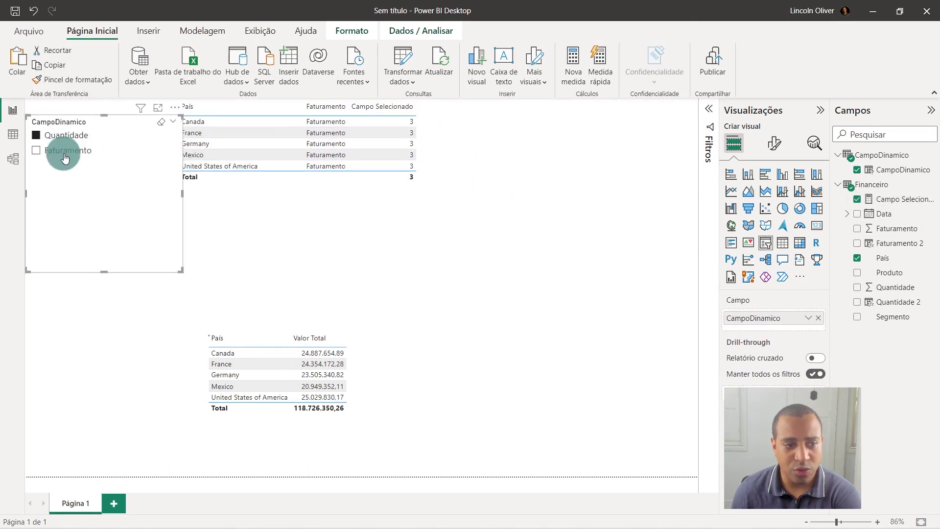
{"action": "left_click", "coordinate": [64, 153]}
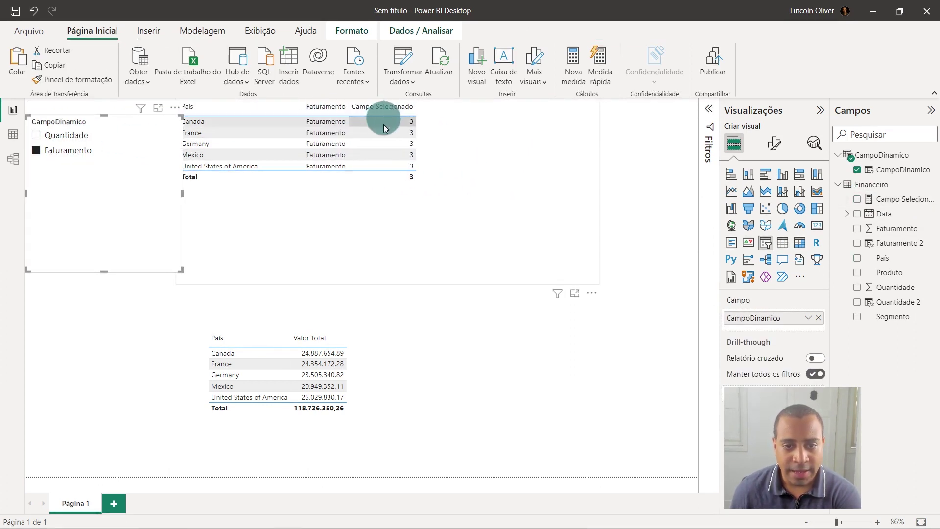
{"action": "left_click", "coordinate": [68, 136]}
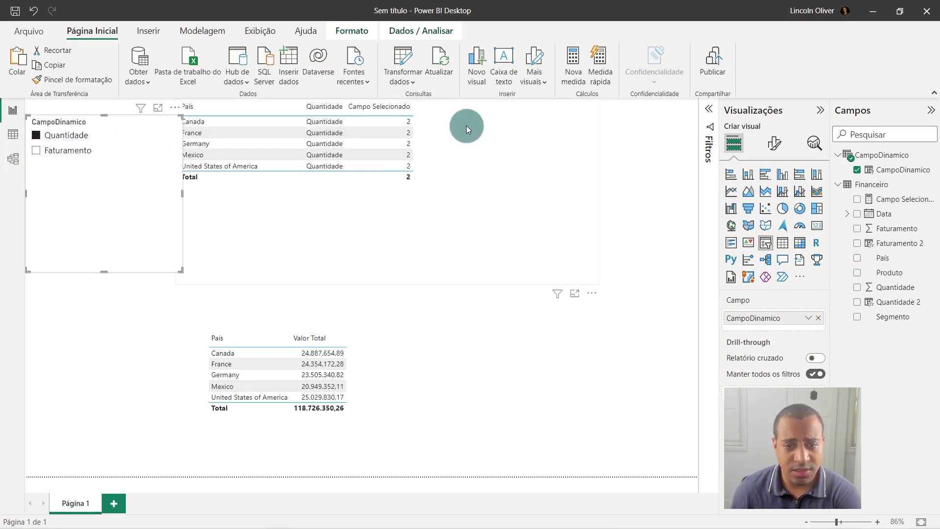
Switch the CampoDinamico slicer between Faturamento and Quantidade to compare the Campo Selecionado values, ending with no selection.
{"action": "left_click", "coordinate": [73, 151]}
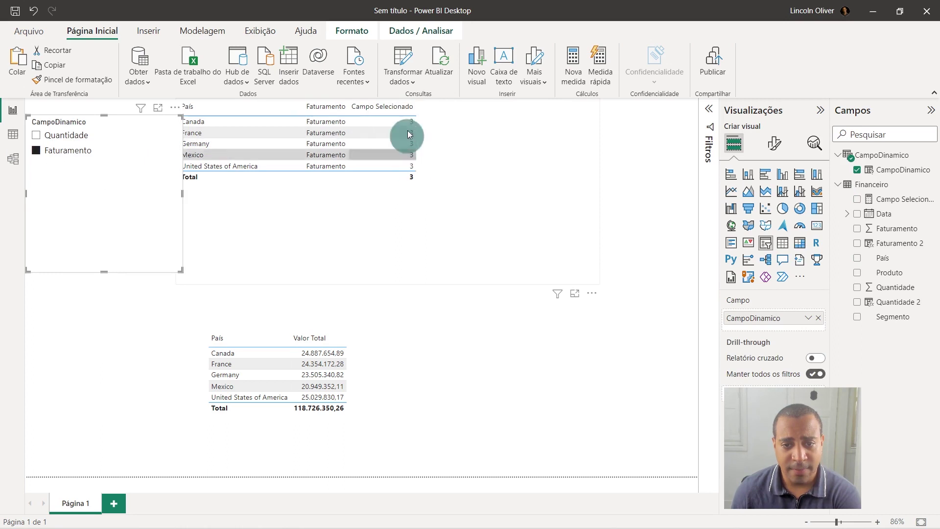
{"action": "left_click", "coordinate": [60, 136]}
{"action": "left_click", "coordinate": [58, 152]}
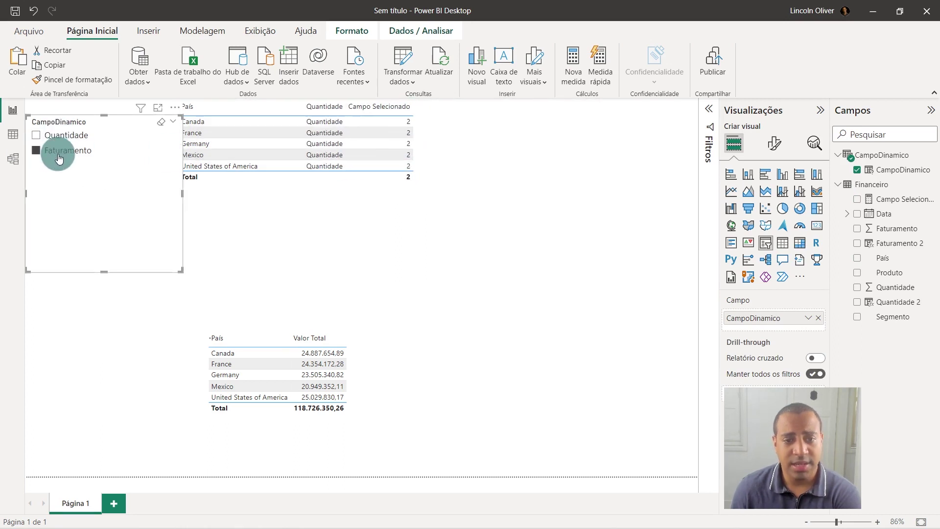
{"action": "left_click", "coordinate": [63, 135]}
{"action": "left_click", "coordinate": [51, 152]}
{"action": "left_click", "coordinate": [33, 137]}
{"action": "left_click", "coordinate": [33, 137]}
Filter the slicer by Faturamento, move it to the page's upper-left corner and shrink it clear of the table.
{"action": "left_click_drag", "start_coordinate": [127, 195], "coordinate": [38, 229]}
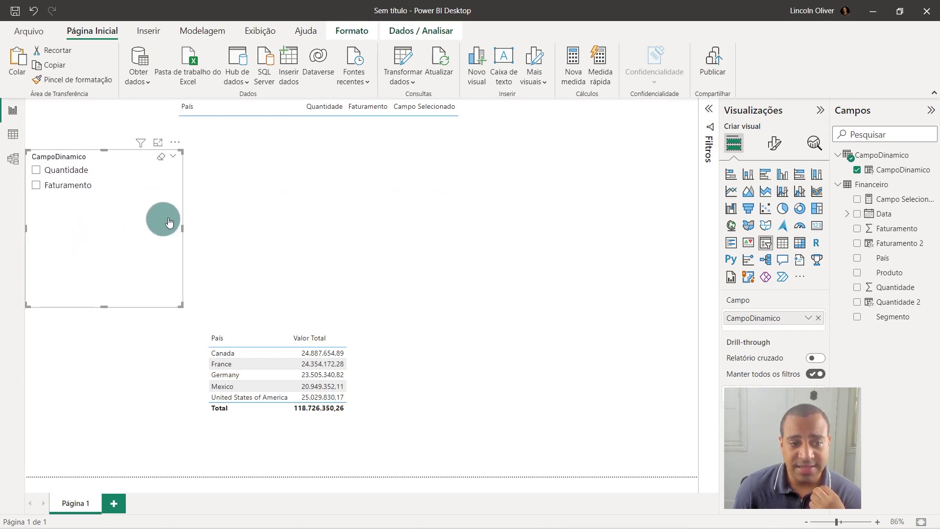
{"action": "left_click", "coordinate": [869, 184]}
{"action": "left_click", "coordinate": [62, 177]}
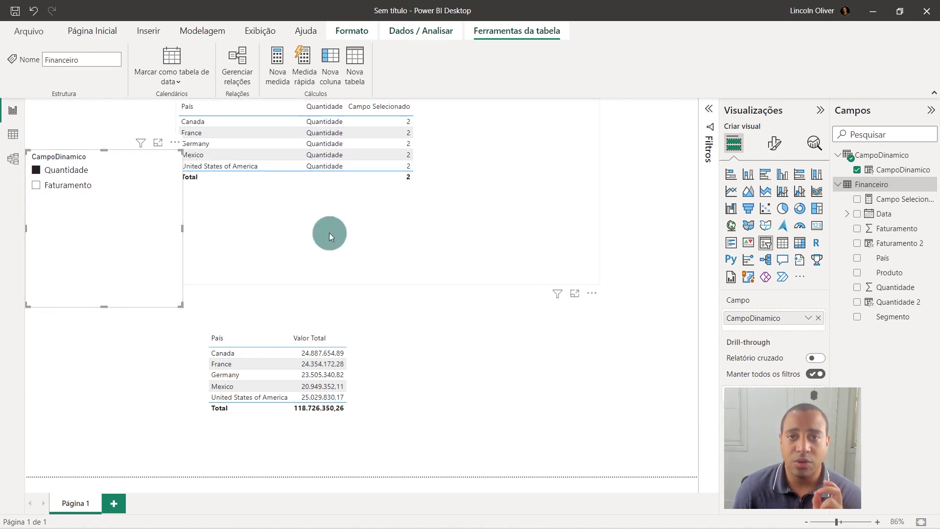
{"action": "left_click", "coordinate": [54, 187]}
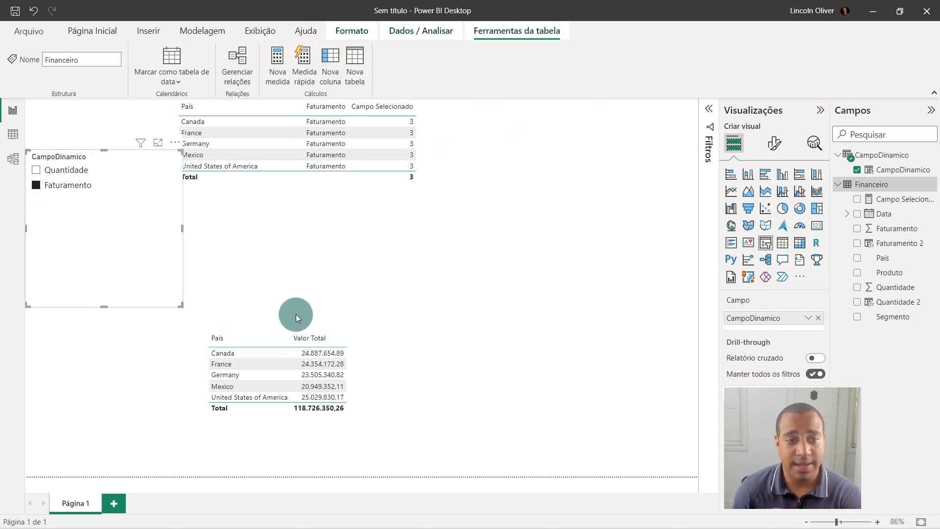
{"action": "left_click_drag", "start_coordinate": [147, 230], "coordinate": [100, 179]}
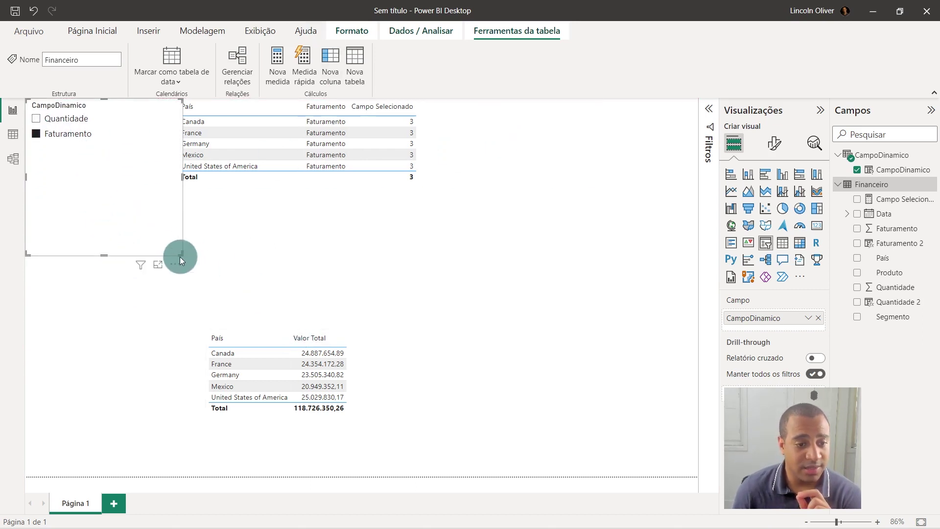
{"action": "left_click_drag", "start_coordinate": [181, 255], "coordinate": [164, 232]}
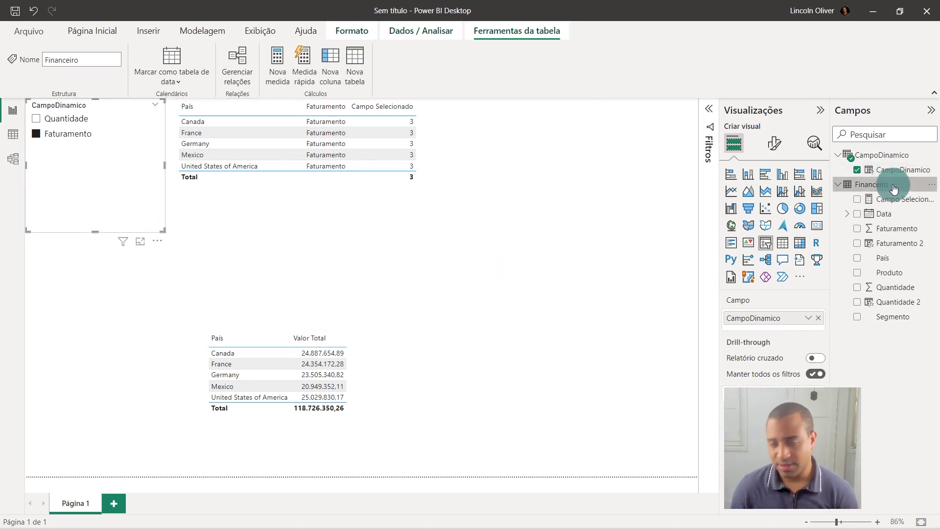
Create a measure named Valor Final in the Financeiro table, starting an IF function with the condition [Campo Selecionado]=3.
{"action": "left_click", "coordinate": [278, 66]}
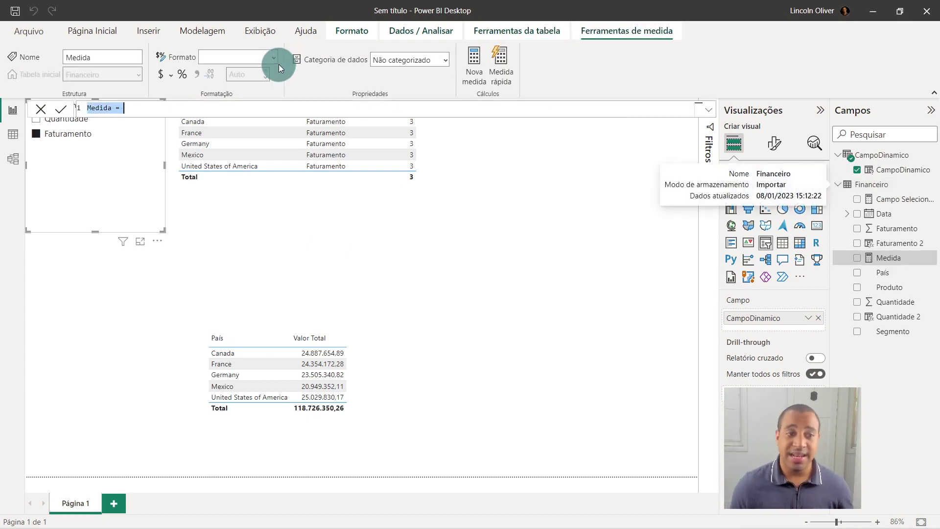
{"action": "double_click", "coordinate": [98, 109]}
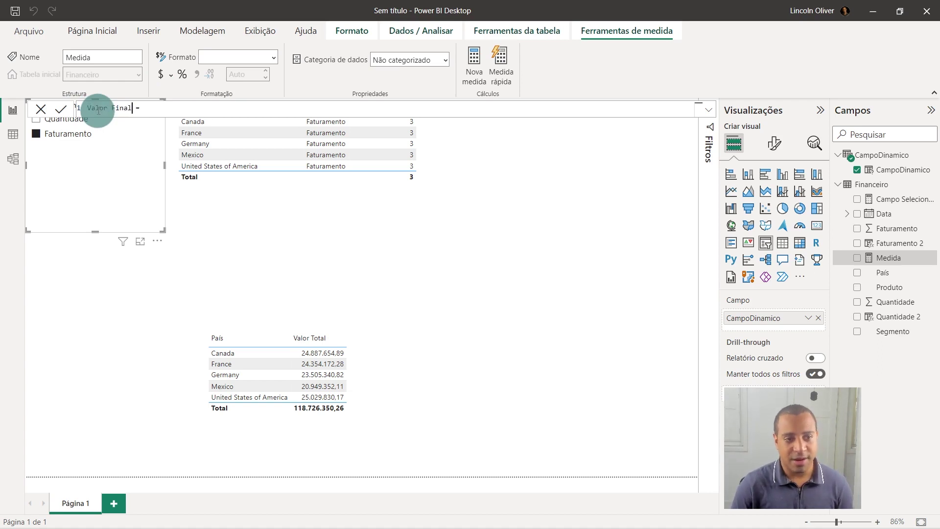
{"action": "type", "text": "IF("}
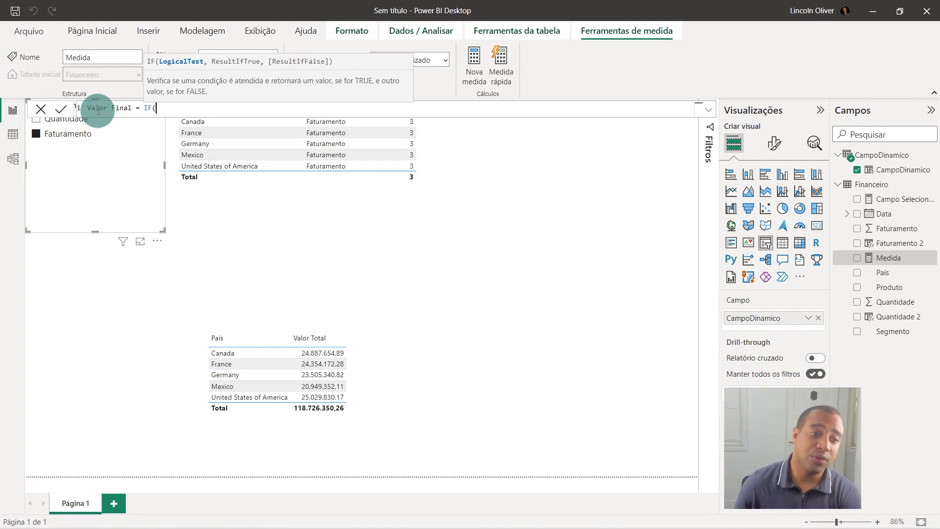
{"action": "left_click", "coordinate": [151, 107]}
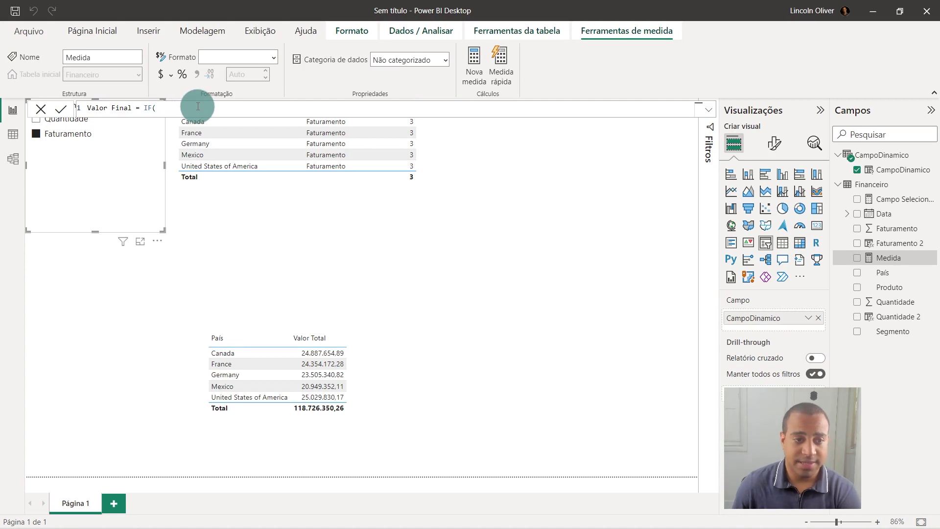
{"action": "type", "text": "Campo"}
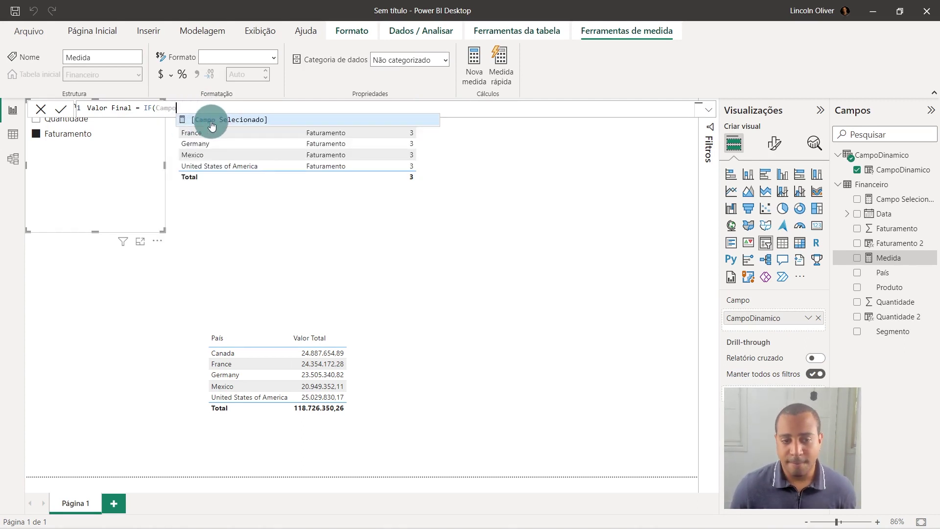
{"action": "left_click", "coordinate": [210, 125]}
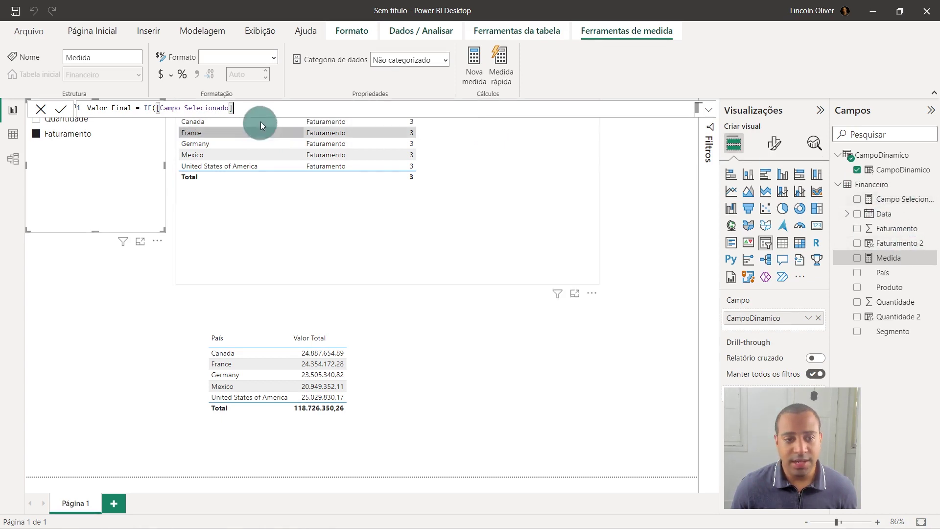
{"action": "type", "text": "="}
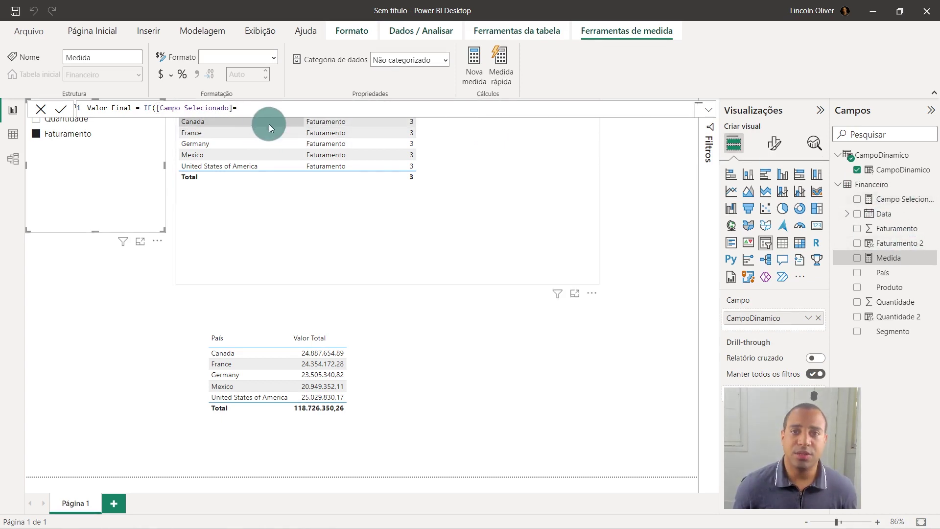
{"action": "type", "text": "3"}
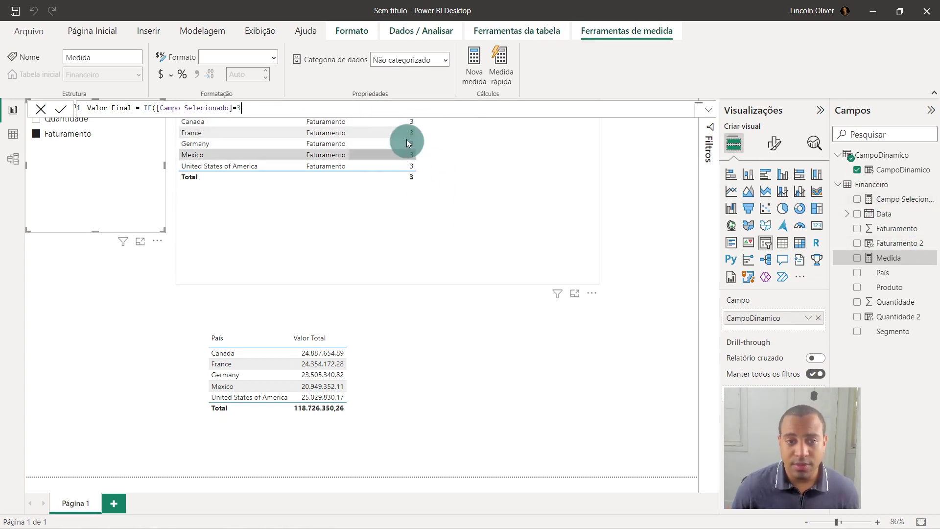
{"action": "type", "text": ","}
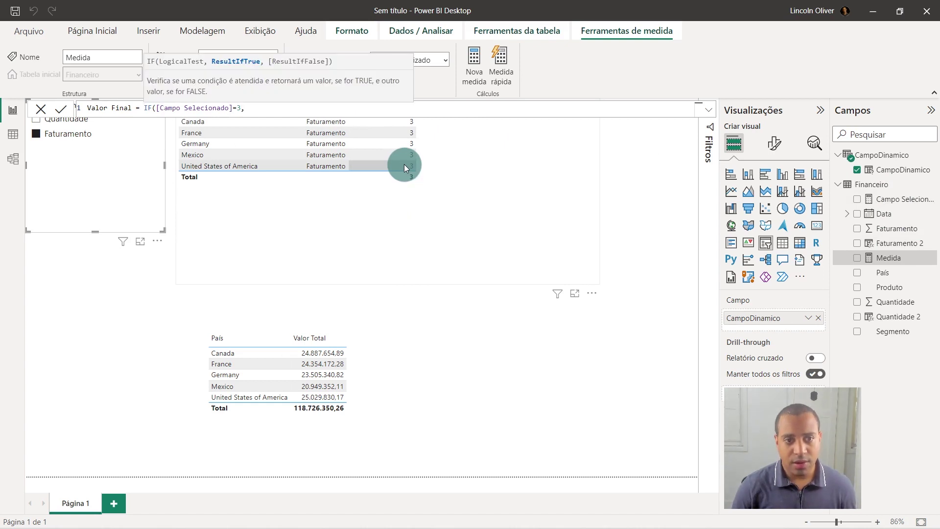
Enter SUM(Financeiro[Faturamento]) as the IF function's result when the condition is true.
{"action": "type", "text": "SUM(fatura"}
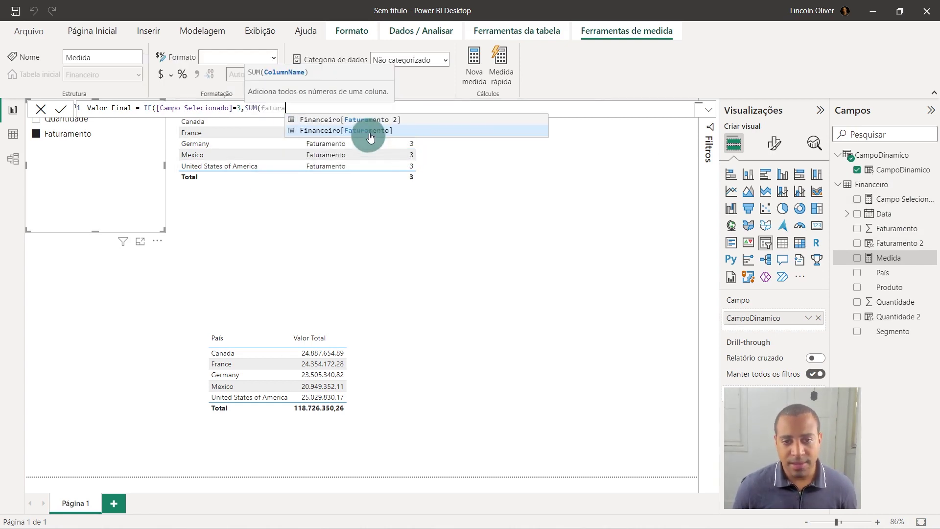
{"action": "left_click", "coordinate": [361, 131]}
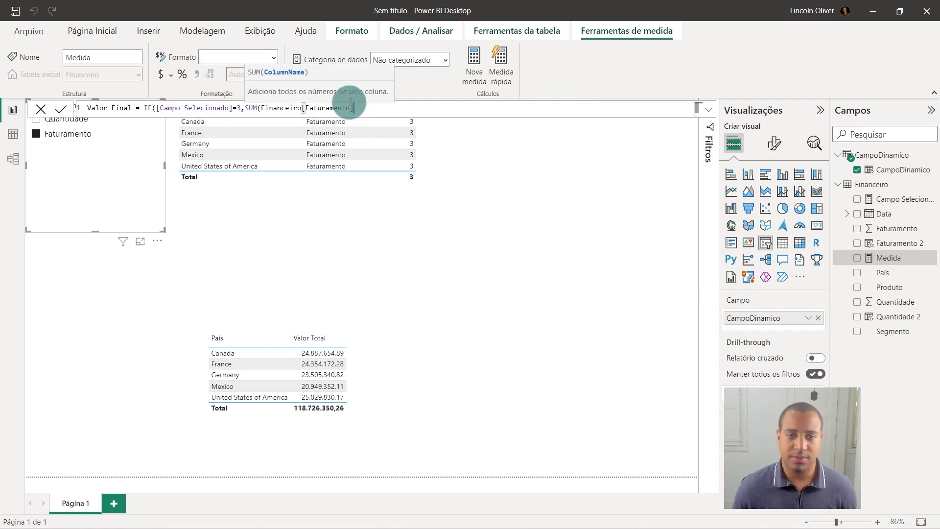
{"action": "type", "text": ")"}
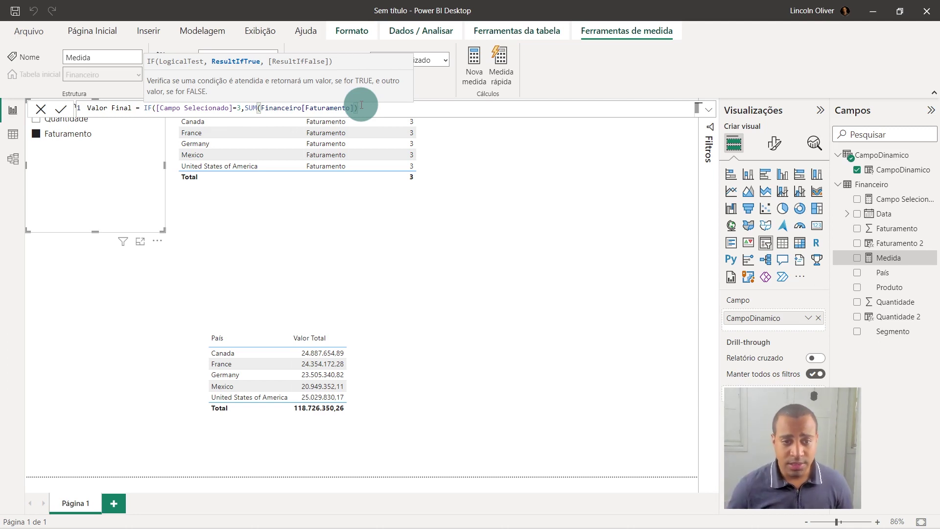
Enter SUM(Financeiro[Quantidade]) as the IF function's false result, close the formula and commit the Valor Final measure.
{"action": "type", "text": ",sum"}
{"action": "key", "text": "Tab"}
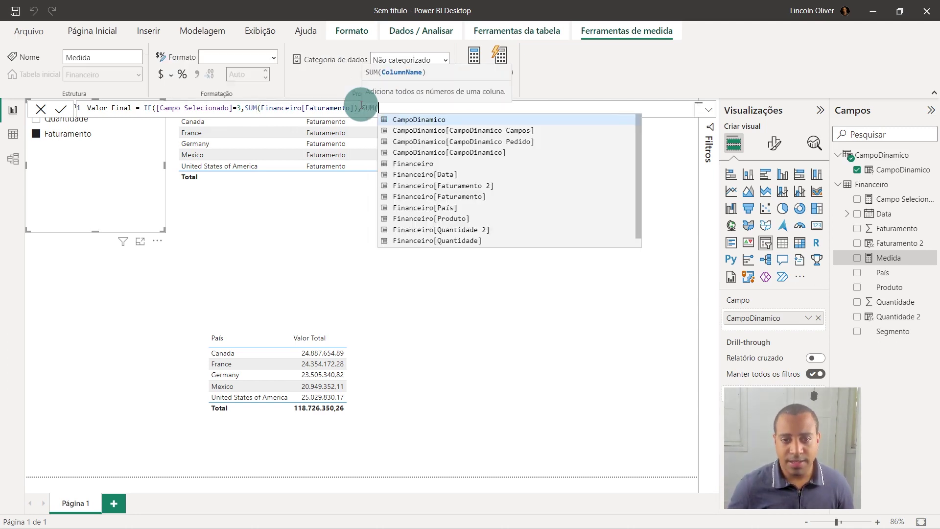
{"action": "key", "text": "Down"}
{"action": "key", "text": "Down"}
{"action": "key", "text": "Down"}
{"action": "key", "text": "Down"}
{"action": "key", "text": "Down"}
{"action": "key", "text": "Down"}
{"action": "key", "text": "Down"}
{"action": "key", "text": "Down"}
{"action": "key", "text": "Down"}
{"action": "key", "text": "Down"}
{"action": "key", "text": "Down"}
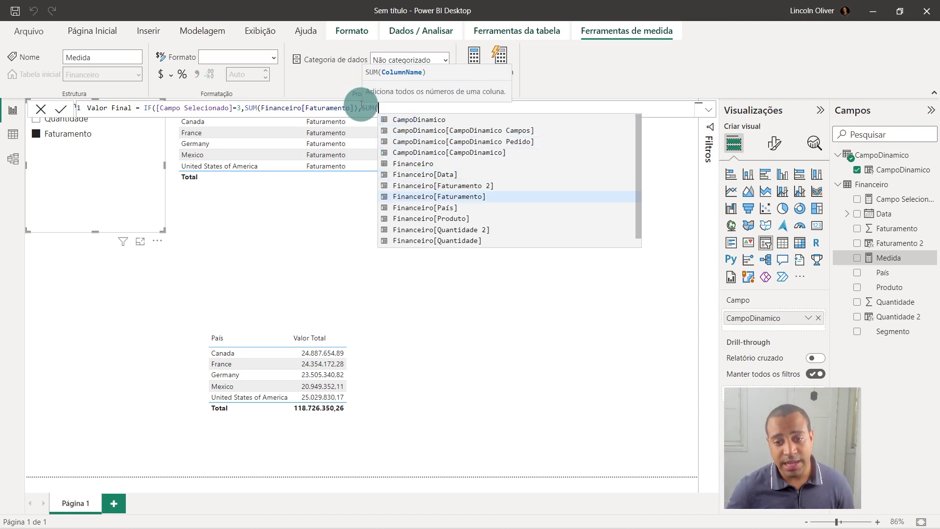
{"action": "key", "text": "Tab"}
{"action": "type", "text": "))"}
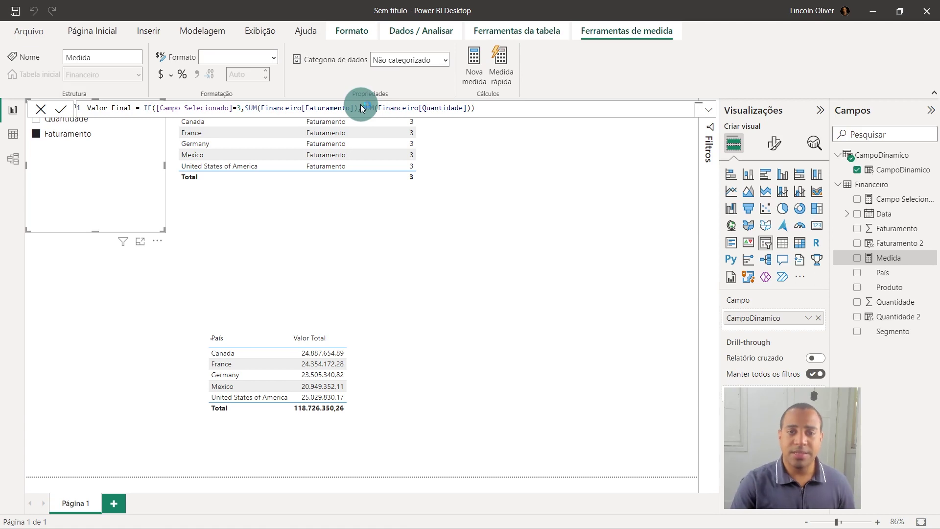
{"action": "key", "text": "Return"}
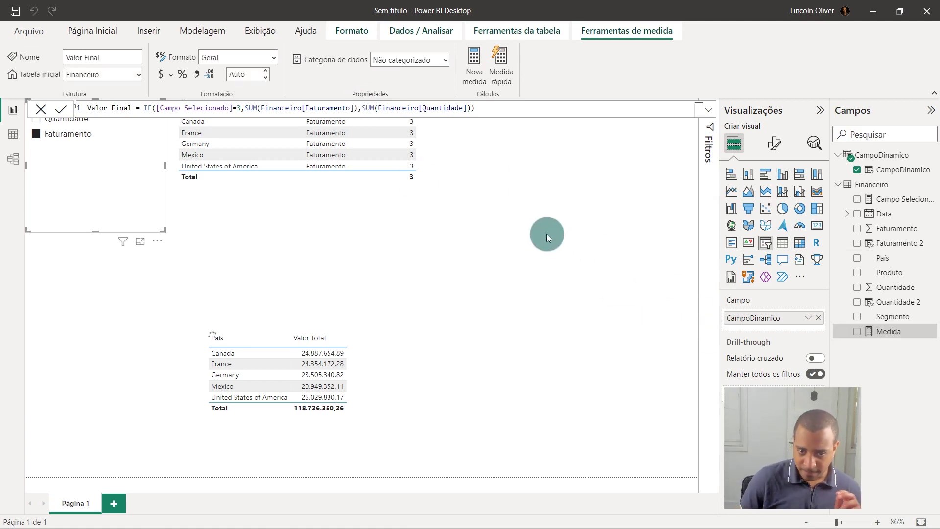
Move the upper table away from the slicer and add the Valor Final measure as its last column.
{"action": "left_click", "coordinate": [72, 272]}
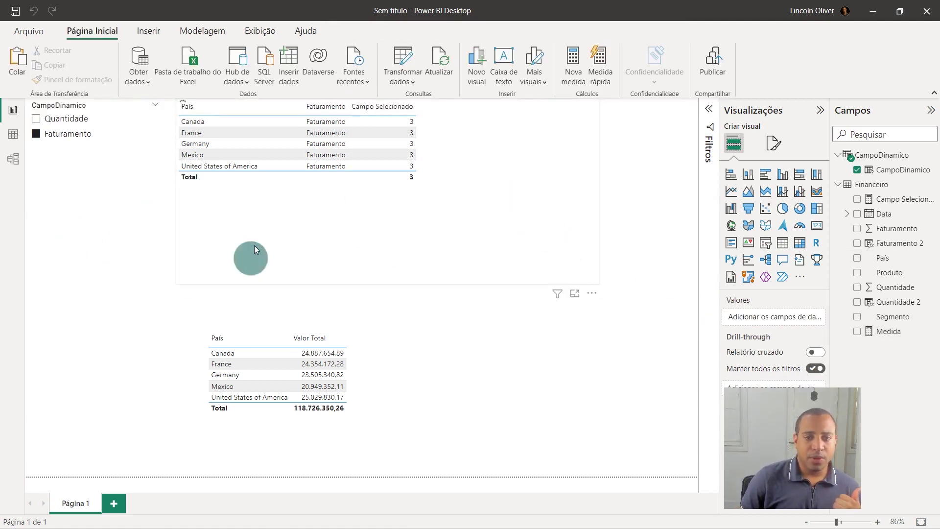
{"action": "left_click", "coordinate": [350, 261]}
{"action": "left_click_drag", "start_coordinate": [387, 251], "coordinate": [468, 257]}
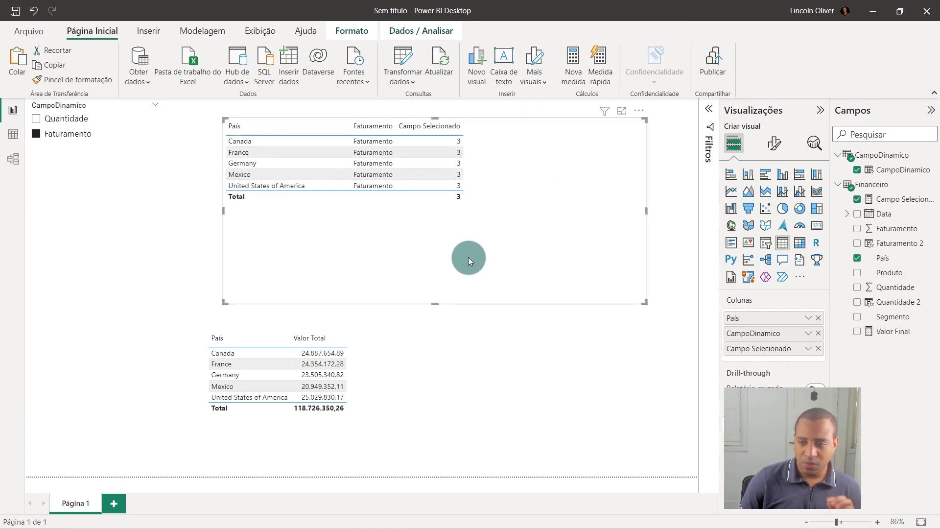
{"action": "left_click_drag", "start_coordinate": [890, 335], "coordinate": [780, 363]}
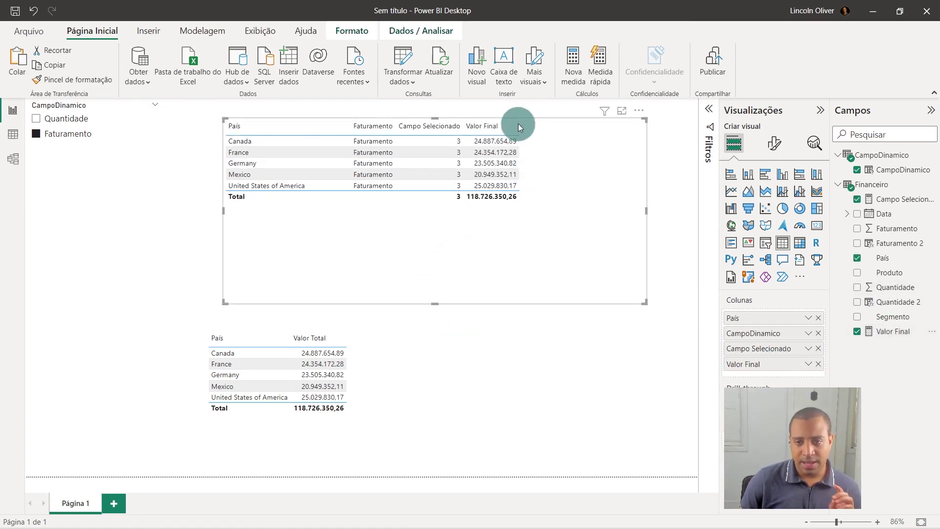
Check the Valor Final column by switching the slicer repeatedly between Quantidade and Faturamento, ending on Faturamento.
{"action": "left_click", "coordinate": [58, 119]}
{"action": "left_click", "coordinate": [61, 135]}
{"action": "left_click", "coordinate": [60, 121]}
{"action": "left_click", "coordinate": [60, 136]}
{"action": "left_click", "coordinate": [75, 121]}
{"action": "left_click", "coordinate": [67, 135]}
{"action": "left_click", "coordinate": [76, 120]}
{"action": "left_click", "coordinate": [57, 136]}
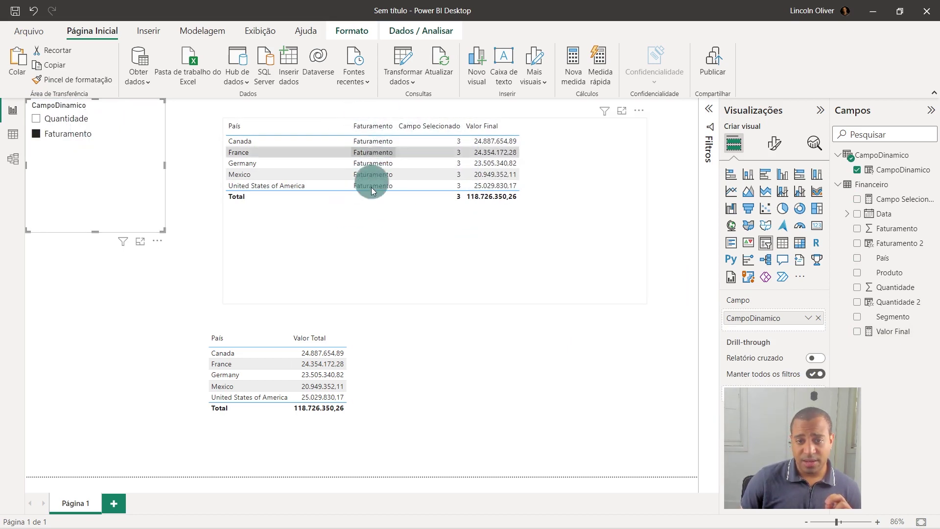
Remove the CampoDinamico and Campo Selecionado columns from the upper table.
{"action": "left_click", "coordinate": [372, 202]}
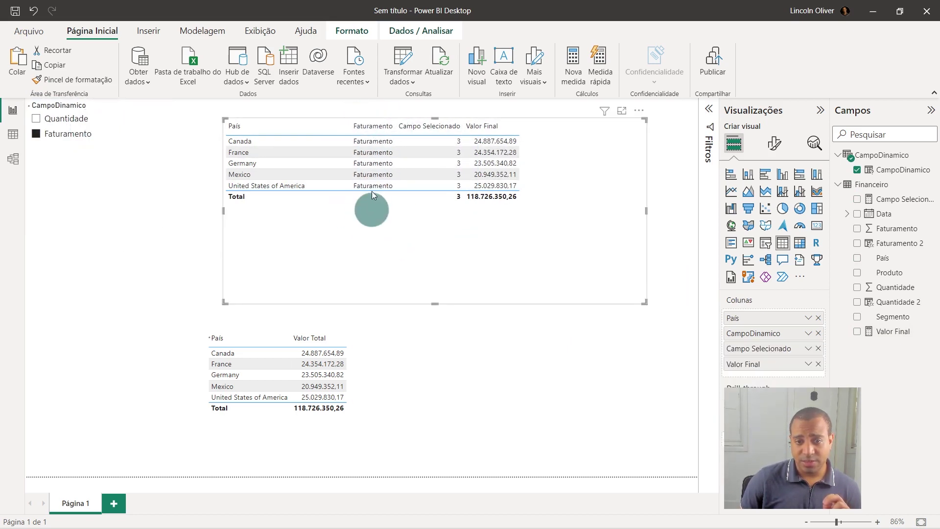
{"action": "left_click", "coordinate": [819, 334]}
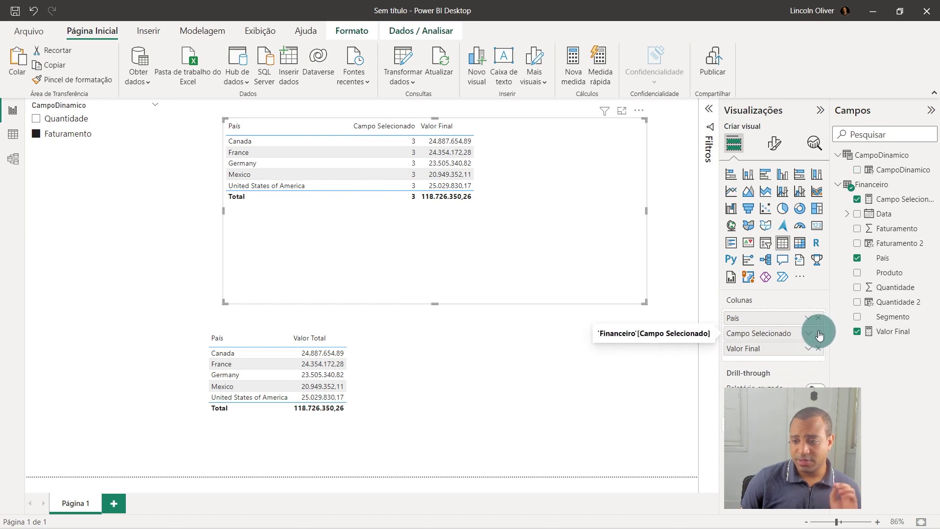
{"action": "left_click", "coordinate": [818, 334]}
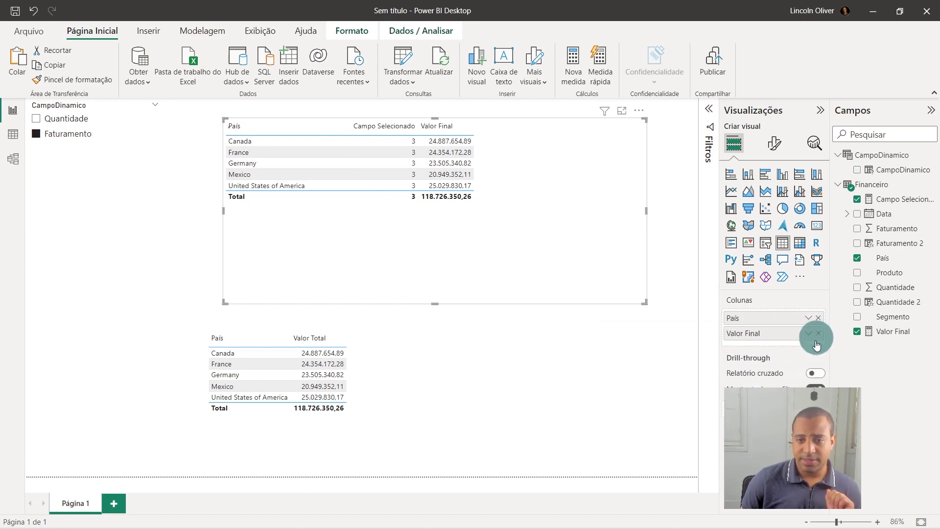
Switch the slicer between Quantidade and Faturamento to check the reduced table's values and column title, ending on Quantidade.
{"action": "left_click", "coordinate": [75, 119]}
{"action": "left_click", "coordinate": [53, 133]}
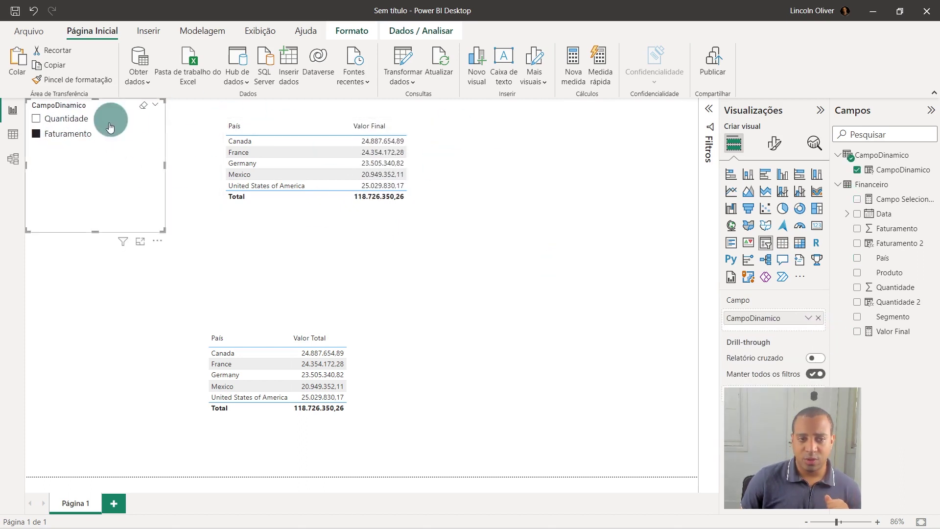
{"action": "left_click", "coordinate": [77, 121]}
{"action": "left_click", "coordinate": [68, 136]}
{"action": "left_click", "coordinate": [76, 121]}
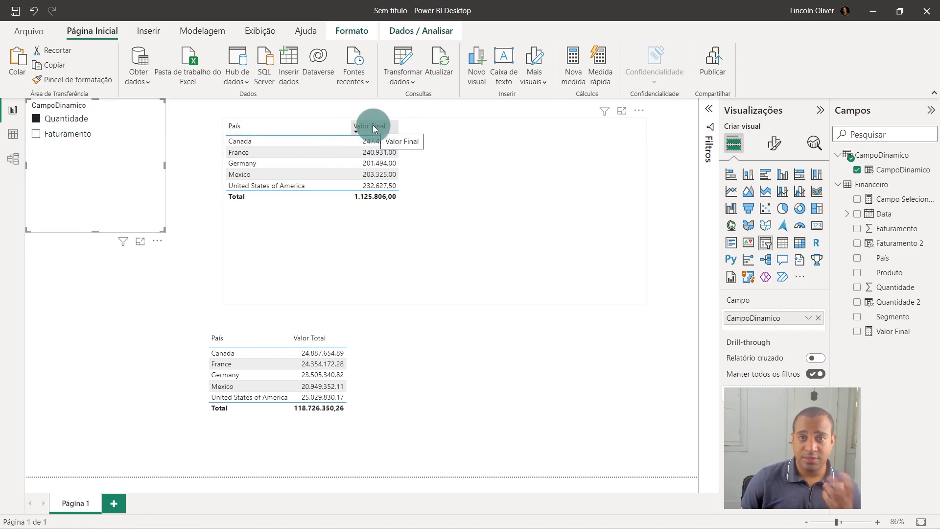
Move the upper table next to the slicer and convert it to a matrix with País as rows.
{"action": "left_click_drag", "start_coordinate": [447, 220], "coordinate": [391, 223]}
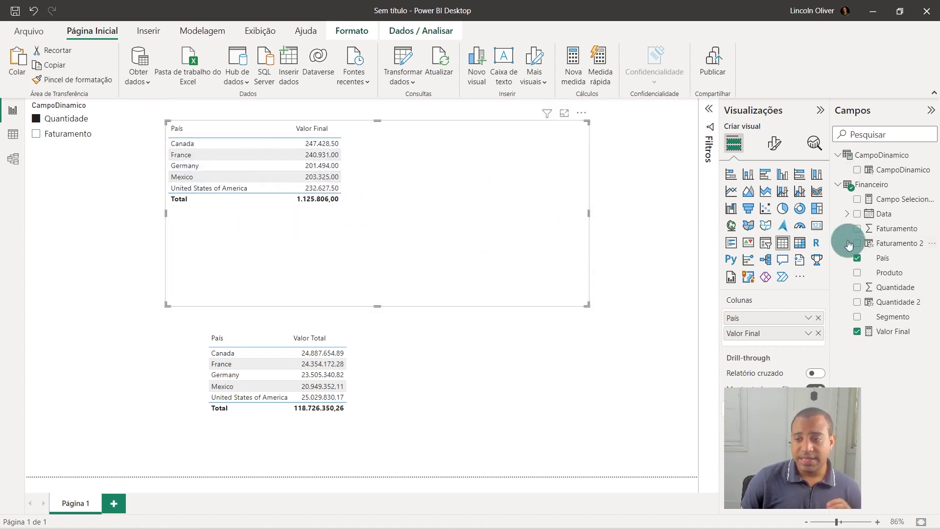
{"action": "left_click", "coordinate": [801, 249]}
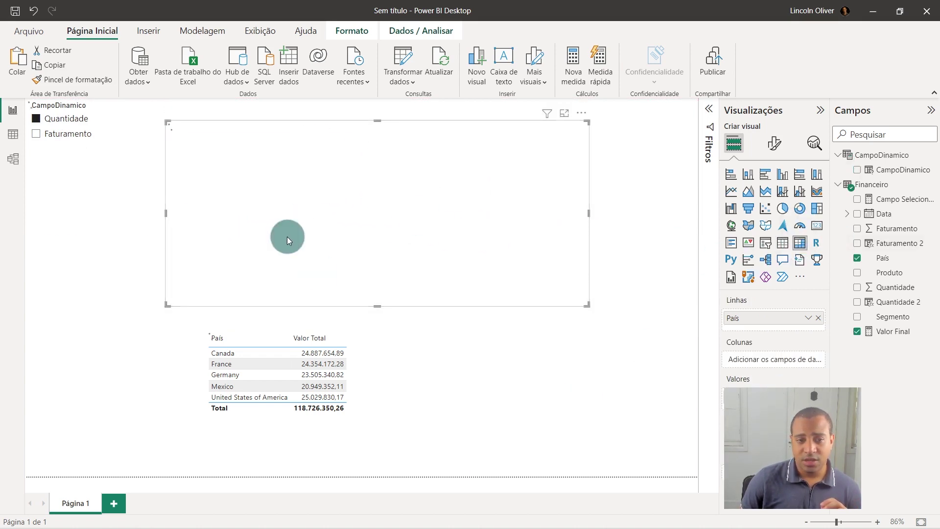
{"action": "left_click_drag", "start_coordinate": [735, 398], "coordinate": [781, 387]}
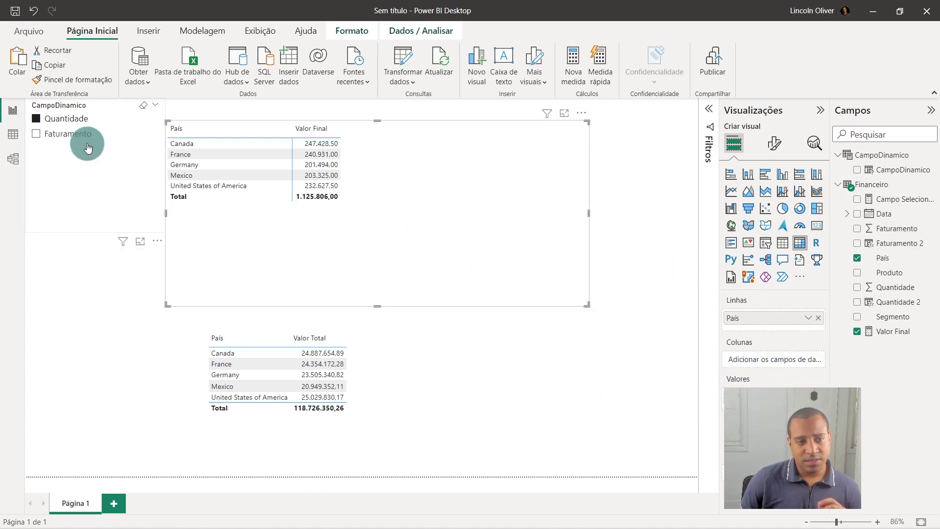
Add the CampoDinamico field to the matrix's columns.
{"action": "left_click", "coordinate": [59, 131]}
{"action": "left_click", "coordinate": [59, 120]}
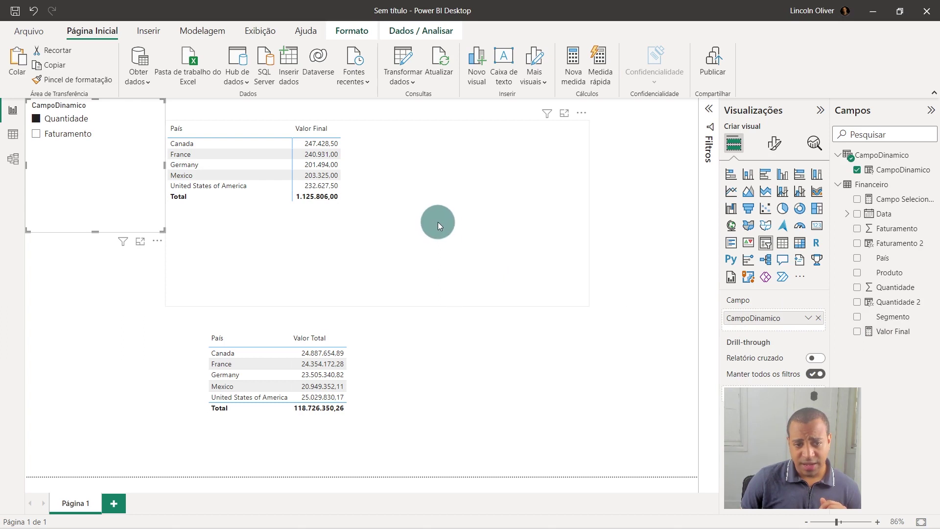
{"action": "left_click", "coordinate": [438, 222]}
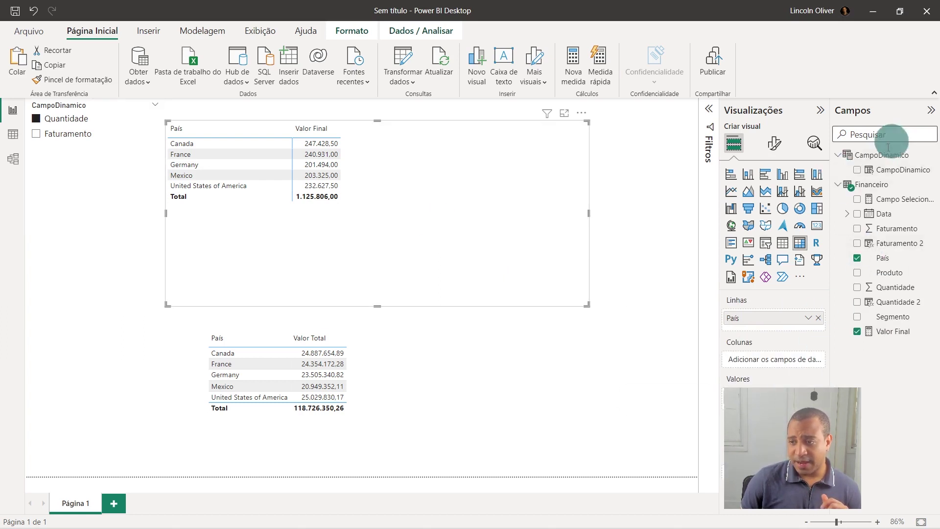
{"action": "left_click_drag", "start_coordinate": [892, 169], "coordinate": [772, 369]}
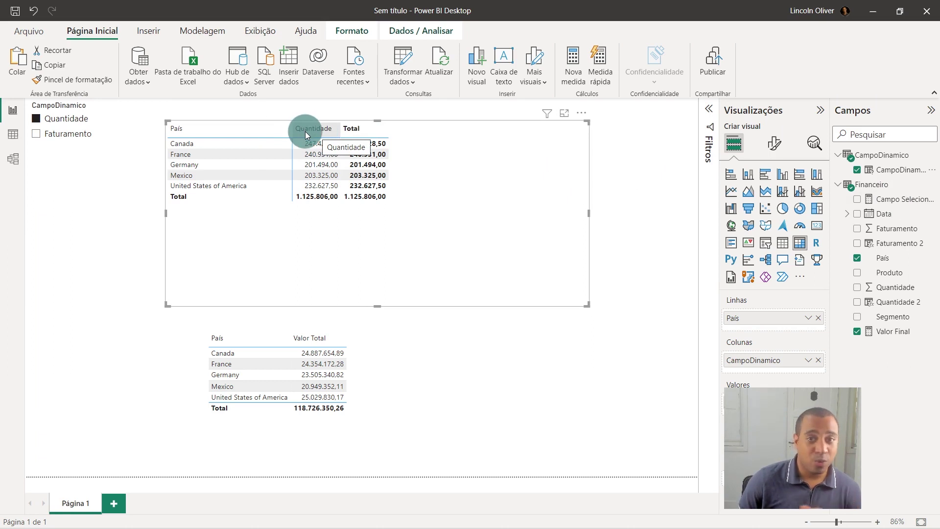
Switch the slicer repeatedly between Quantidade and Faturamento to check the matrix's column title and values, ending on Faturamento.
{"action": "left_click", "coordinate": [74, 132]}
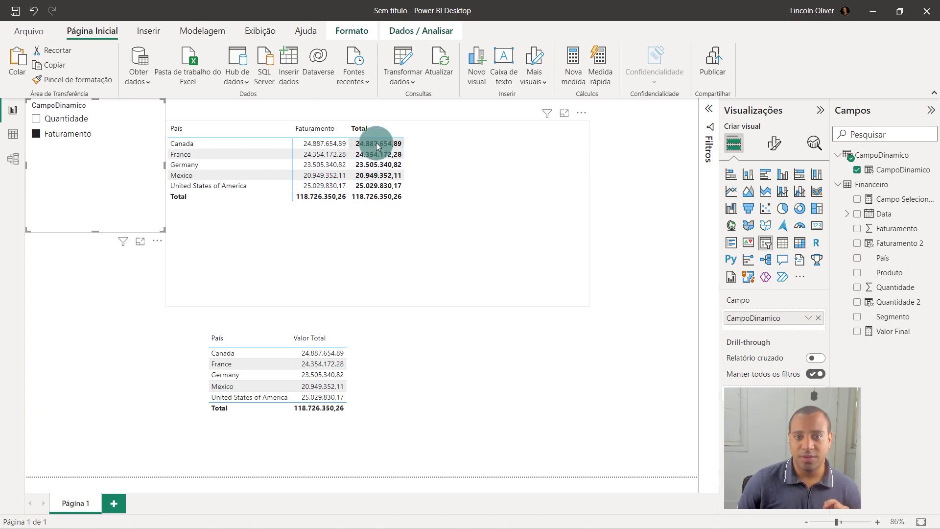
{"action": "left_click", "coordinate": [81, 120]}
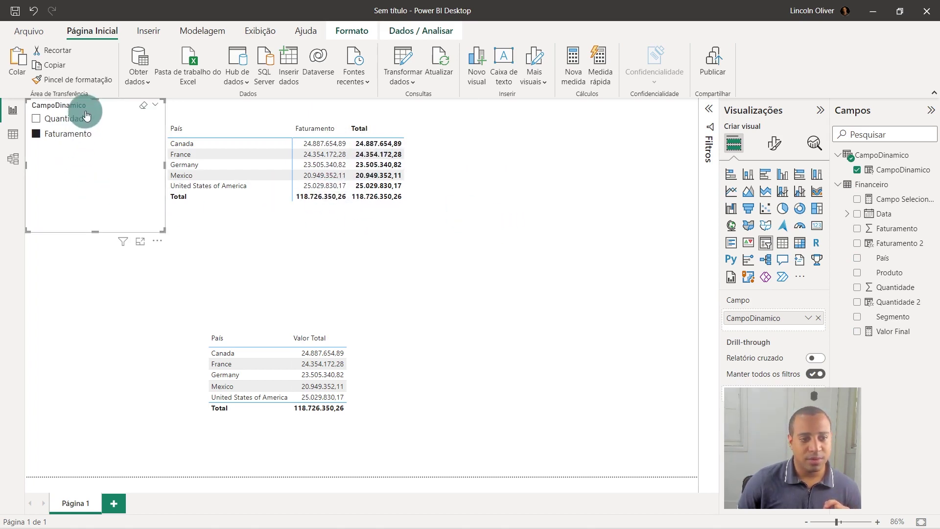
{"action": "left_click", "coordinate": [67, 135]}
{"action": "left_click", "coordinate": [69, 133]}
{"action": "left_click", "coordinate": [67, 136]}
{"action": "left_click", "coordinate": [67, 120]}
{"action": "left_click", "coordinate": [67, 133]}
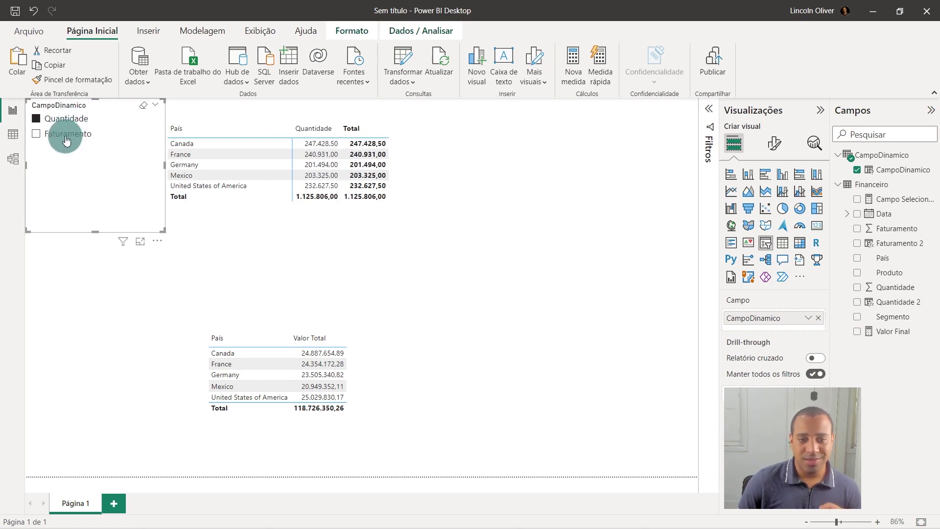
{"action": "left_click_drag", "start_coordinate": [398, 216], "coordinate": [450, 209]}
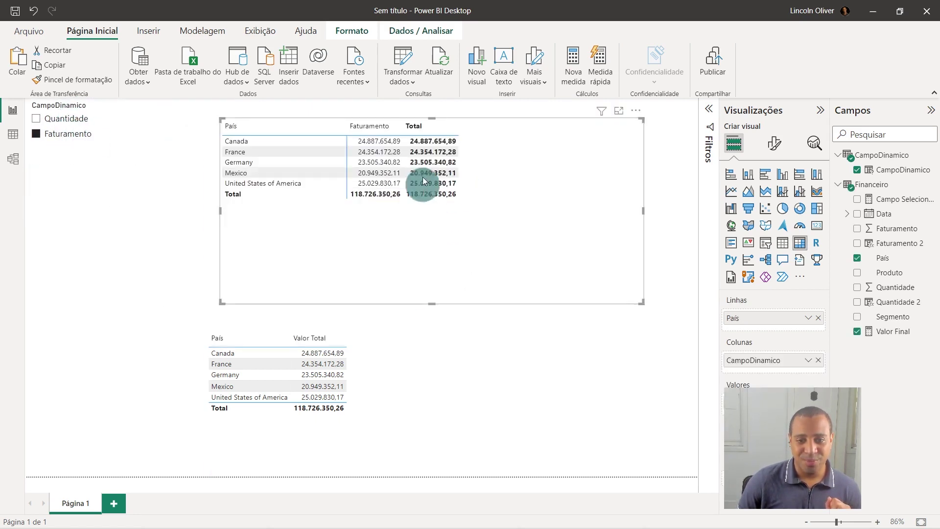
{"action": "left_click", "coordinate": [68, 120]}
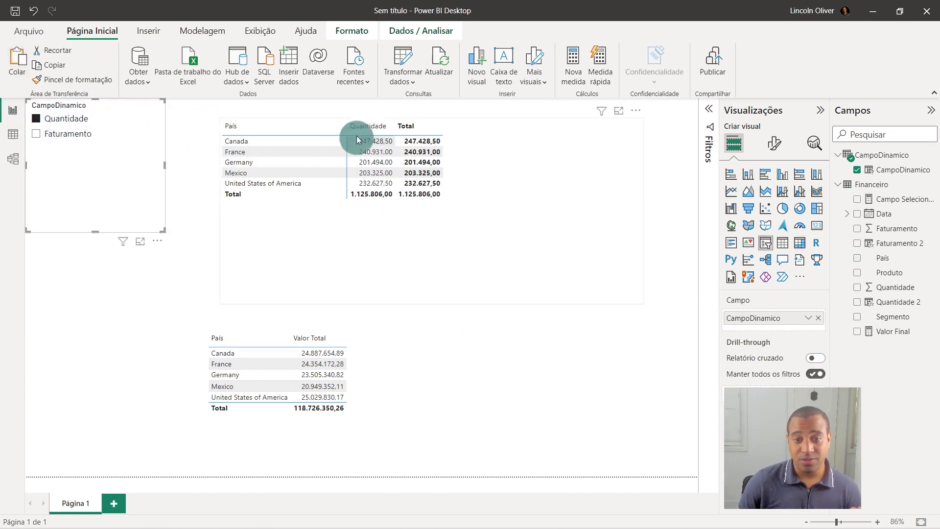
{"action": "left_click", "coordinate": [64, 137]}
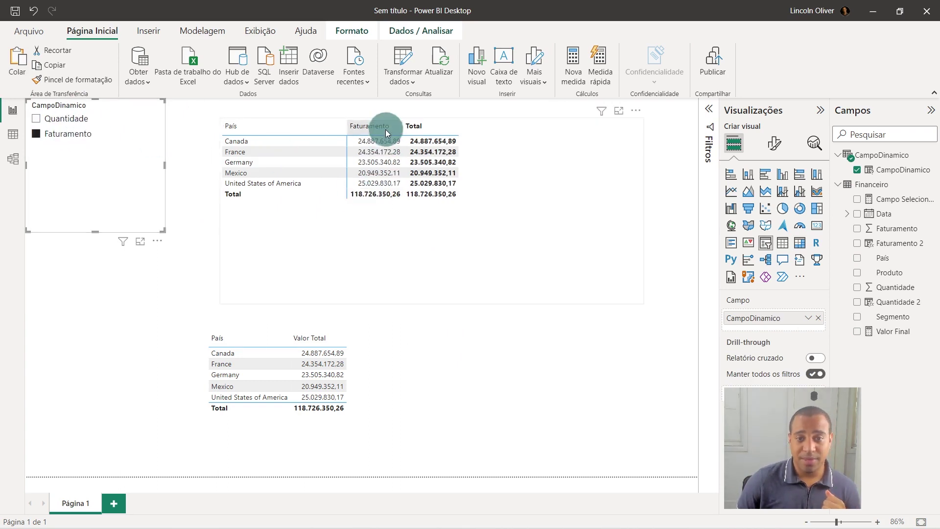
Move the matrix up to the page's top edge and shrink its frame closely around the data.
{"action": "left_click_drag", "start_coordinate": [411, 233], "coordinate": [346, 202]}
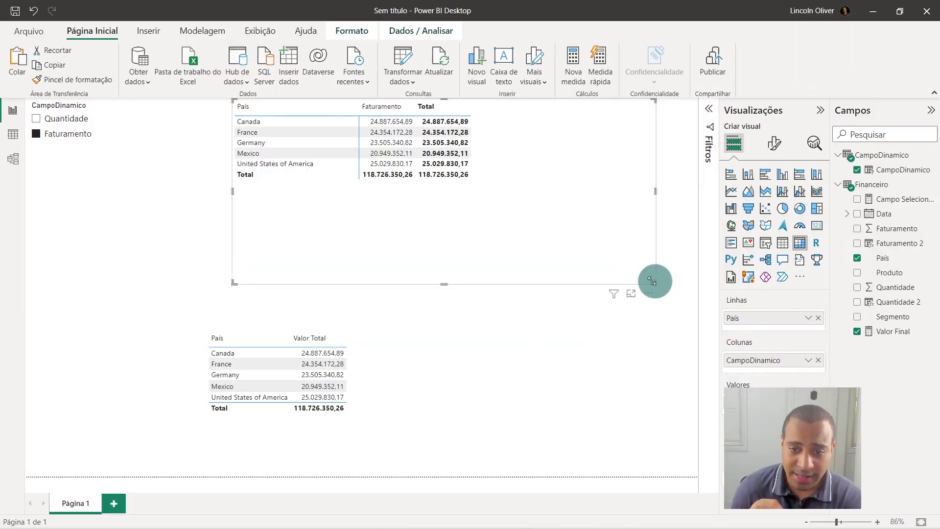
{"action": "left_click_drag", "start_coordinate": [655, 283], "coordinate": [517, 197]}
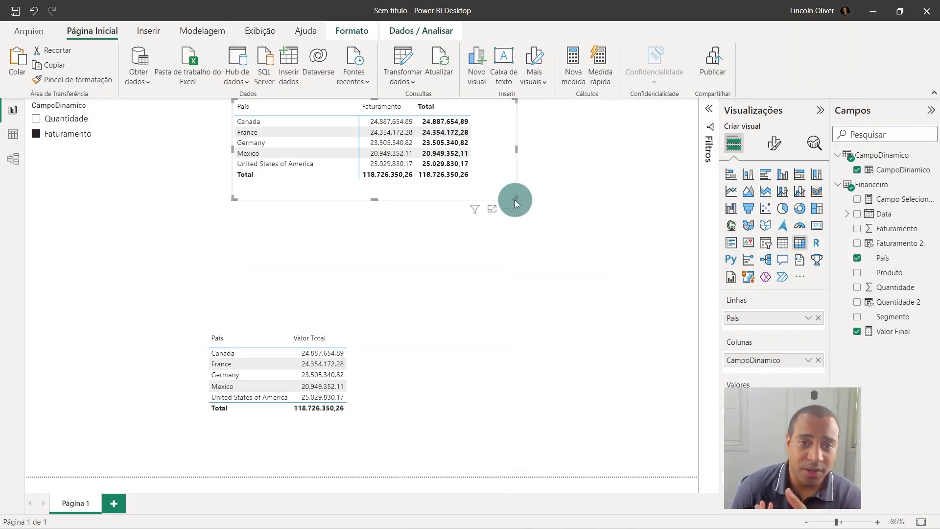
{"action": "left_click", "coordinate": [522, 275]}
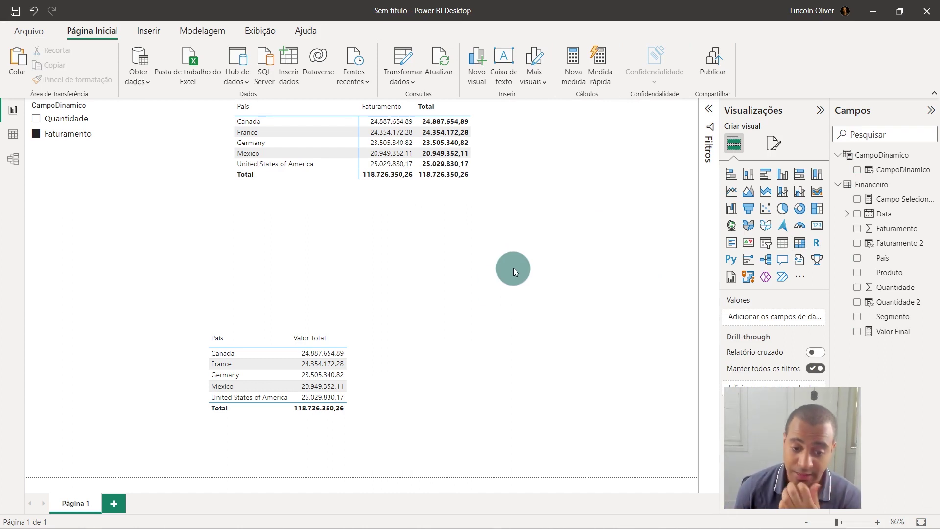
Show the Indicadores pane for working with bookmarks.
{"action": "left_click", "coordinate": [214, 33]}
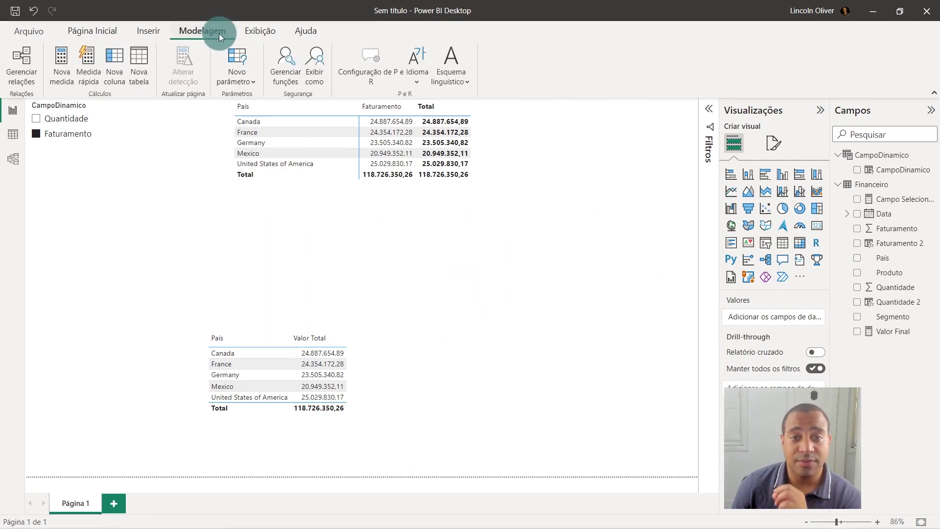
{"action": "left_click", "coordinate": [254, 34]}
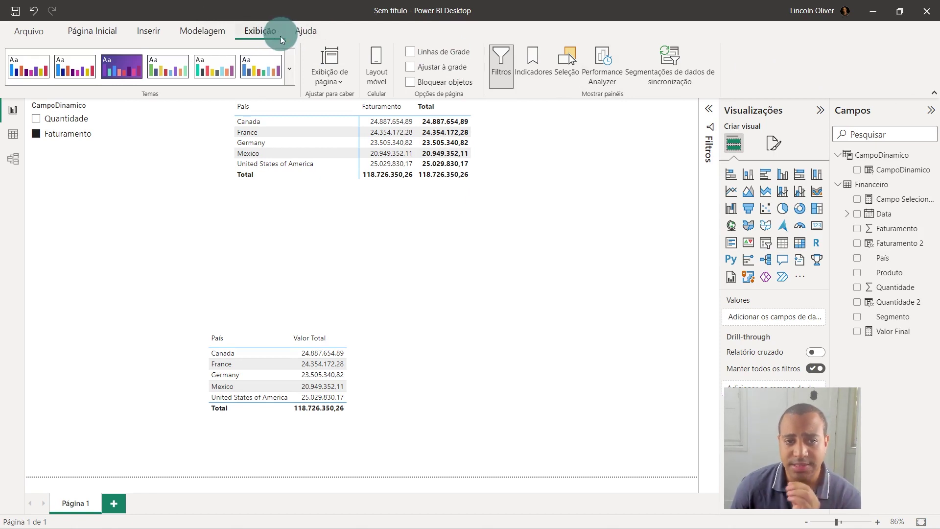
{"action": "left_click", "coordinate": [538, 66]}
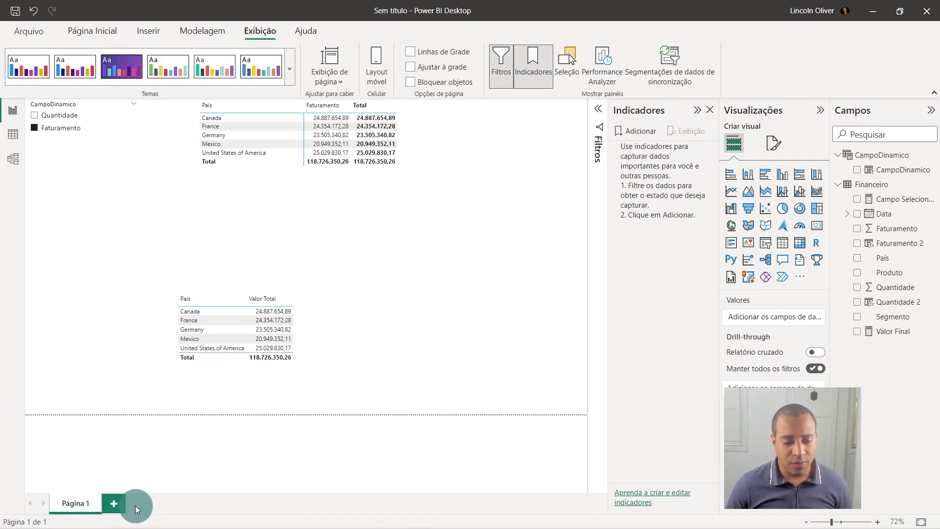
Add a new report page with a table of País and Faturamento, and widen the table.
{"action": "left_click", "coordinate": [117, 505]}
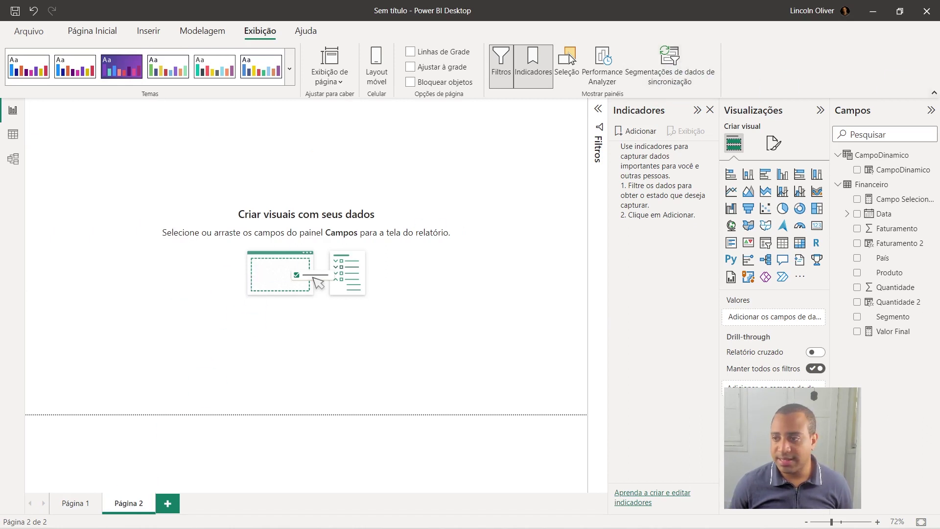
{"action": "left_click", "coordinate": [782, 245]}
{"action": "left_click_drag", "start_coordinate": [65, 195], "coordinate": [159, 371]}
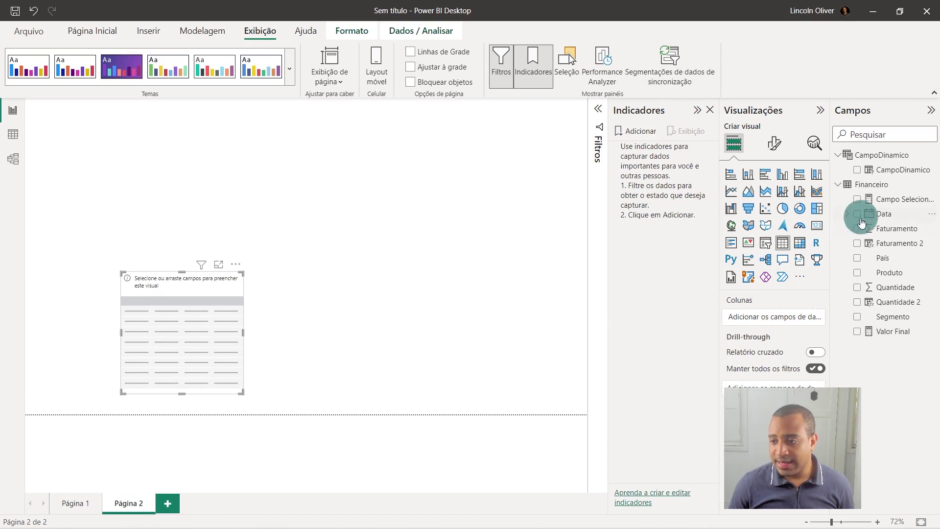
{"action": "left_click_drag", "start_coordinate": [862, 258], "coordinate": [771, 316]}
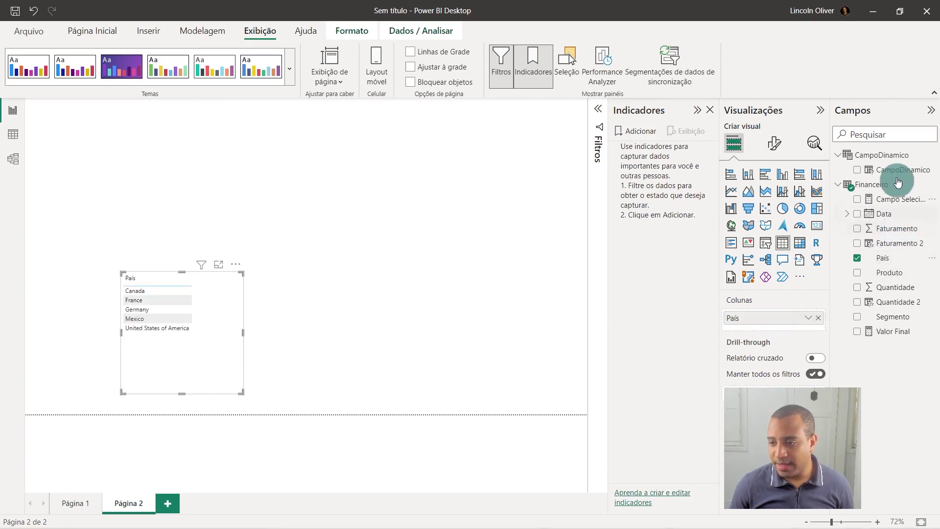
{"action": "left_click_drag", "start_coordinate": [897, 228], "coordinate": [242, 333]}
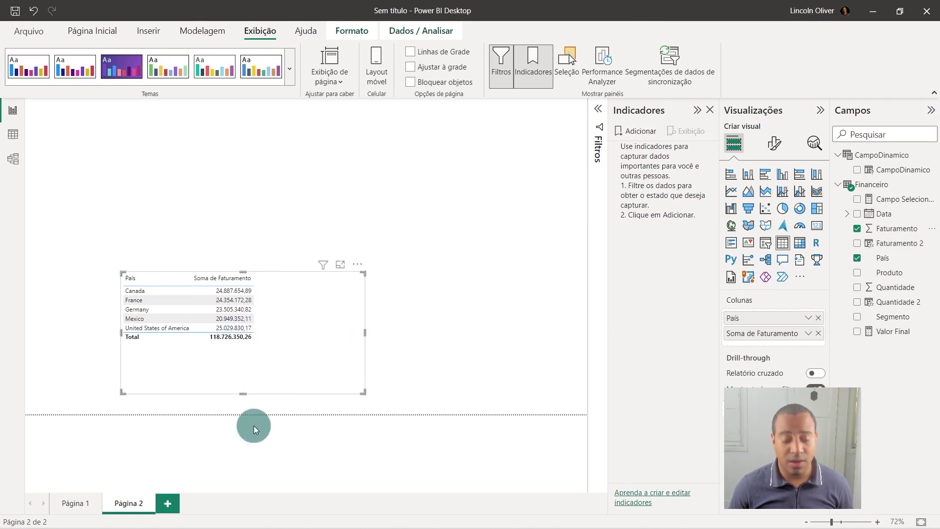
Duplicate the Faturamento table and replace Faturamento with Quantidade in the upper copy.
{"action": "left_click_drag", "start_coordinate": [322, 361], "coordinate": [339, 219]}
{"action": "key", "text": "ctrl+c"}
{"action": "key", "text": "ctrl+v"}
{"action": "left_click", "coordinate": [356, 321]}
{"action": "left_click", "coordinate": [353, 220]}
{"action": "left_click", "coordinate": [818, 333]}
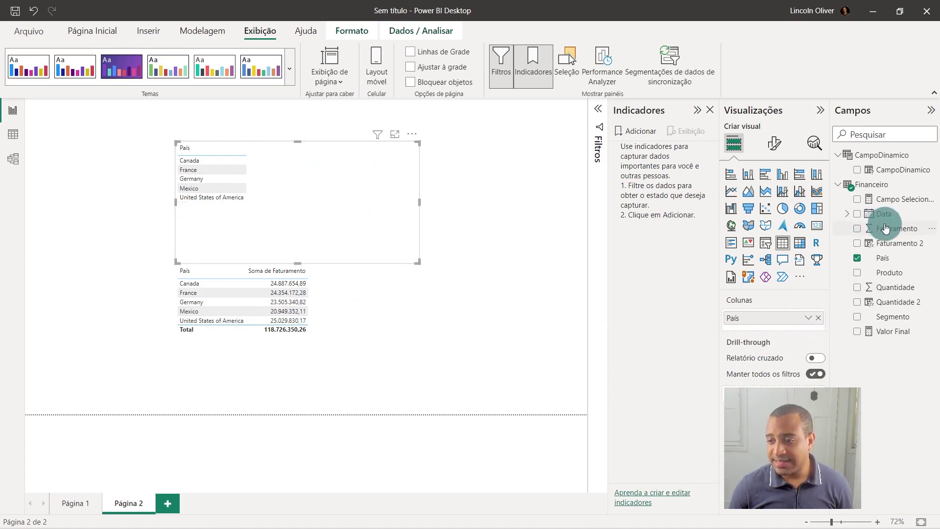
{"action": "left_click_drag", "start_coordinate": [808, 321], "coordinate": [785, 327]}
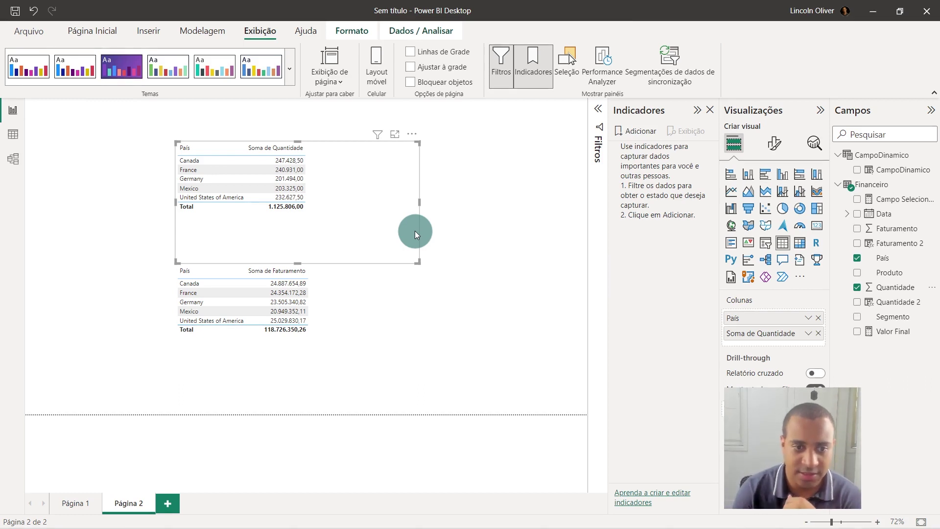
Place the Quantidade table directly over the Faturamento table.
{"action": "left_click_drag", "start_coordinate": [415, 231], "coordinate": [346, 321]}
{"action": "left_click", "coordinate": [513, 309]}
{"action": "left_click", "coordinate": [410, 307]}
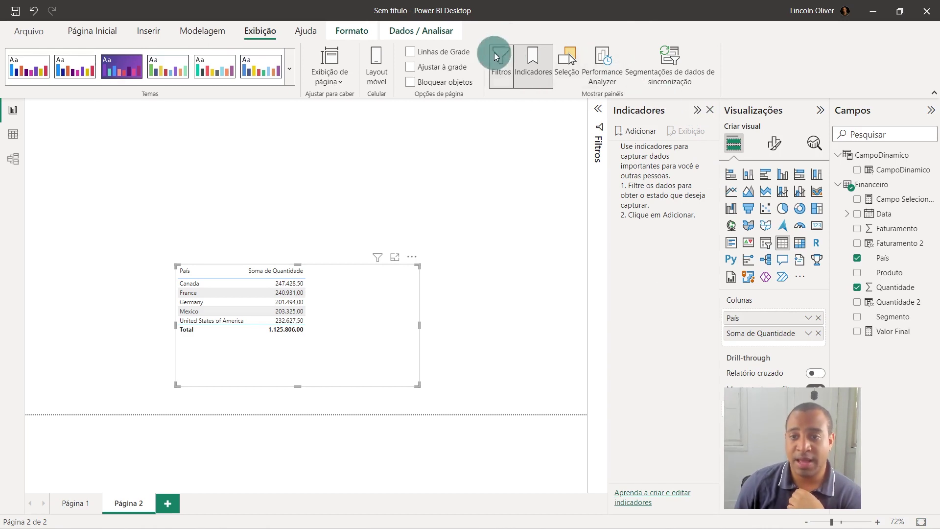
Show the Seleção pane and collapse the Visualizações and Campos panes.
{"action": "left_click", "coordinate": [567, 66]}
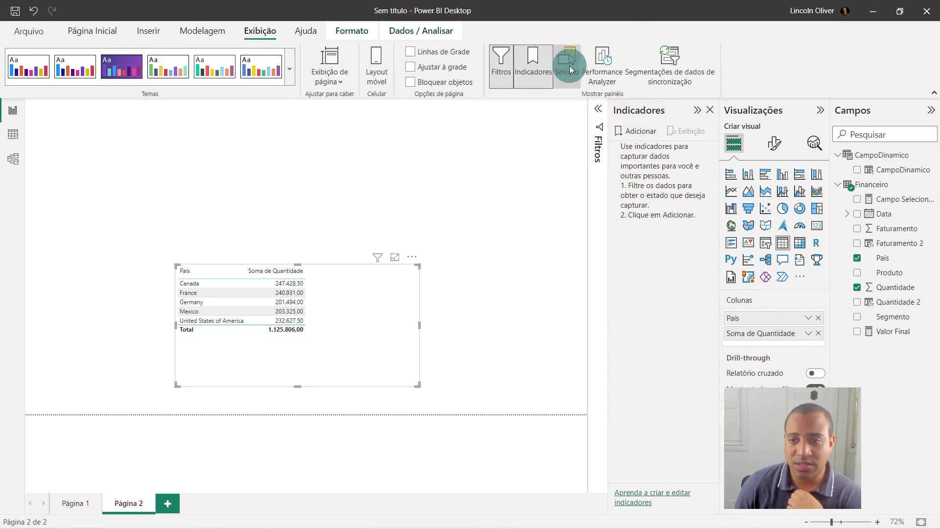
{"action": "left_click", "coordinate": [819, 111]}
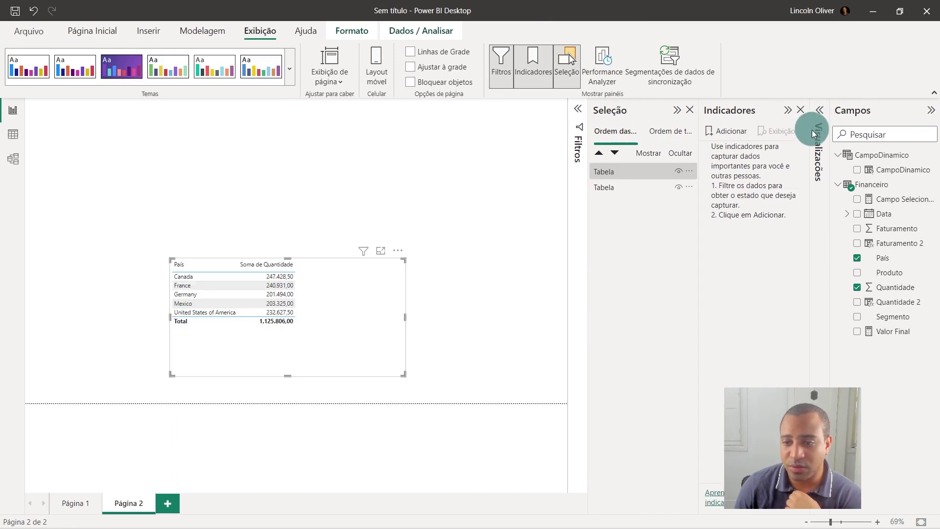
{"action": "left_click", "coordinate": [923, 110]}
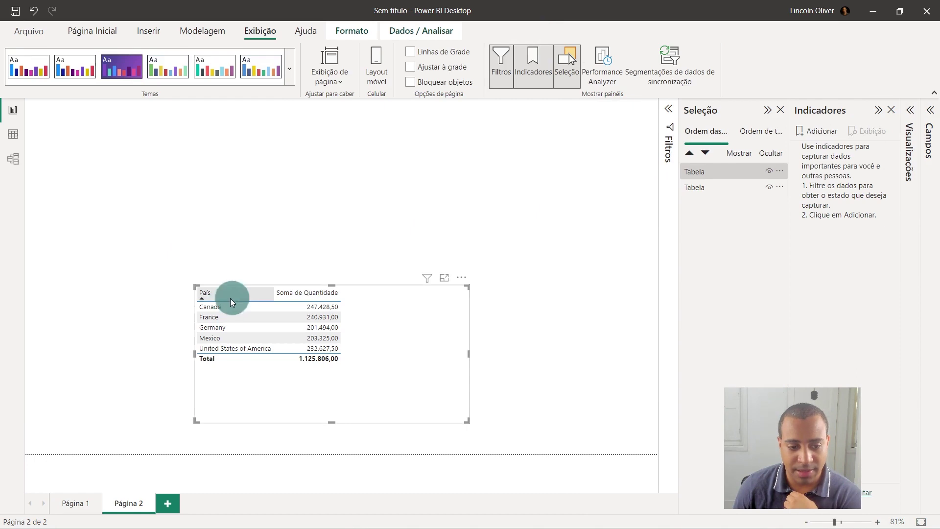
Move the Quantidade table above the Faturamento table and rename them TabelaQuantidade and TabelaFaturamento.
{"action": "left_click_drag", "start_coordinate": [426, 349], "coordinate": [435, 181]}
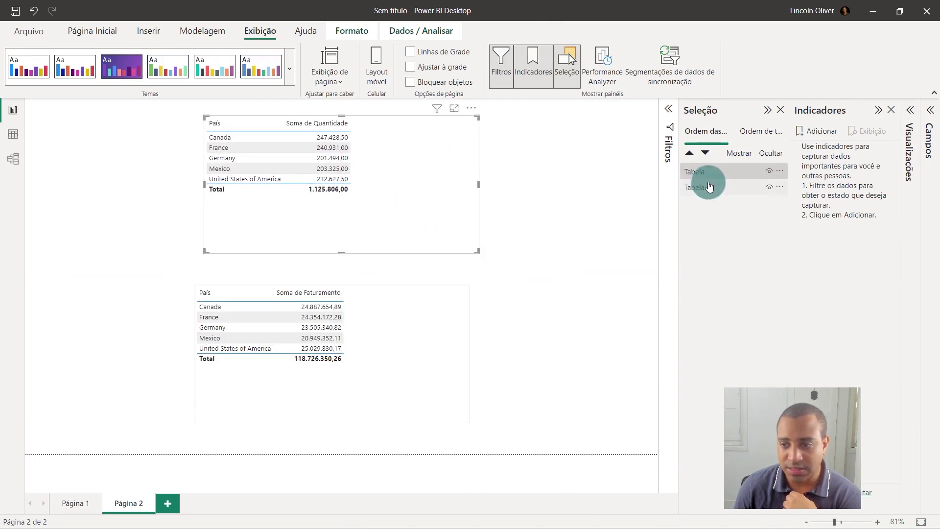
{"action": "double_click", "coordinate": [688, 173]}
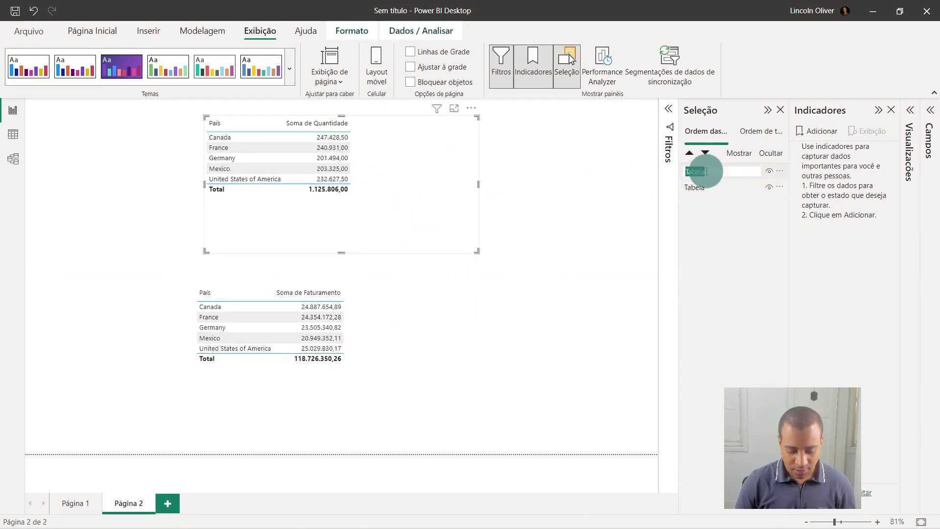
{"action": "type", "text": "Quantidade"}
{"action": "key", "text": "Return"}
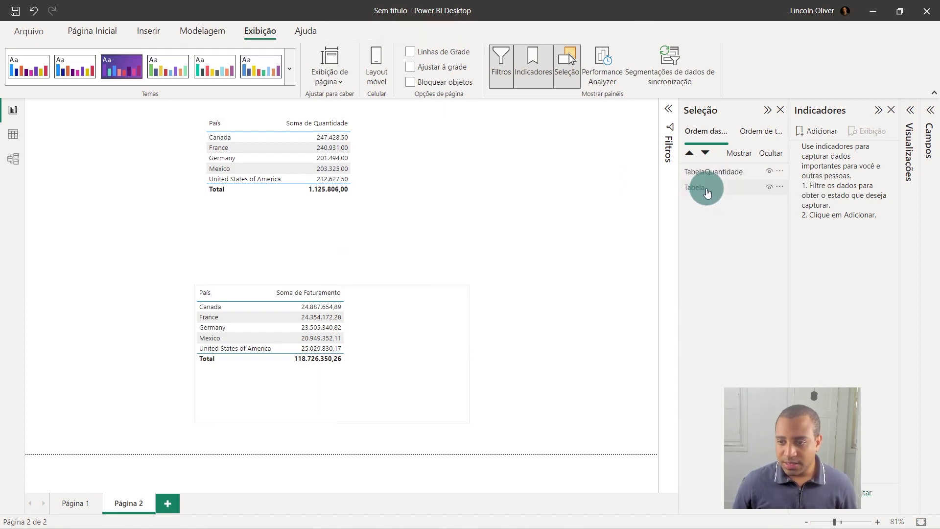
{"action": "double_click", "coordinate": [722, 189]}
{"action": "type", "text": "Faturamento"}
{"action": "key", "text": "Return"}
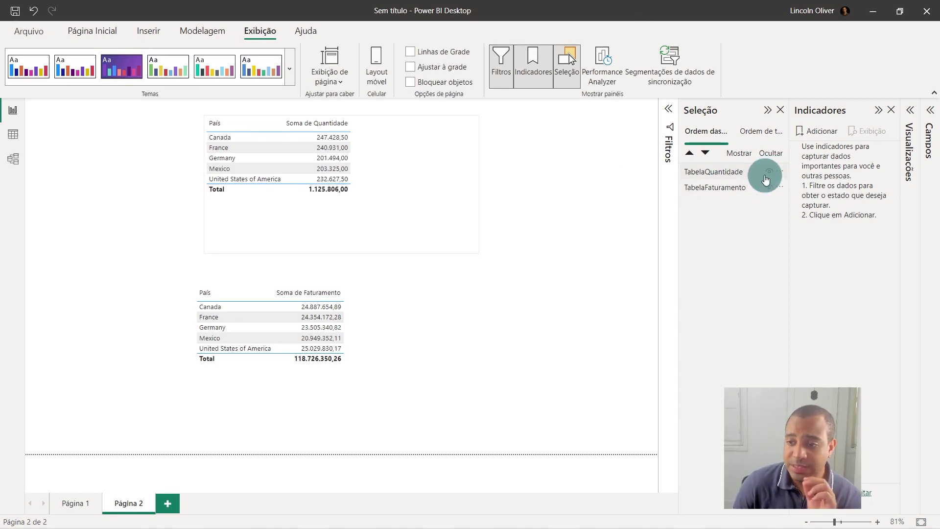
Test hiding and showing both tables, and place TabelaQuantidade directly over TabelaFaturamento.
{"action": "left_click", "coordinate": [769, 172]}
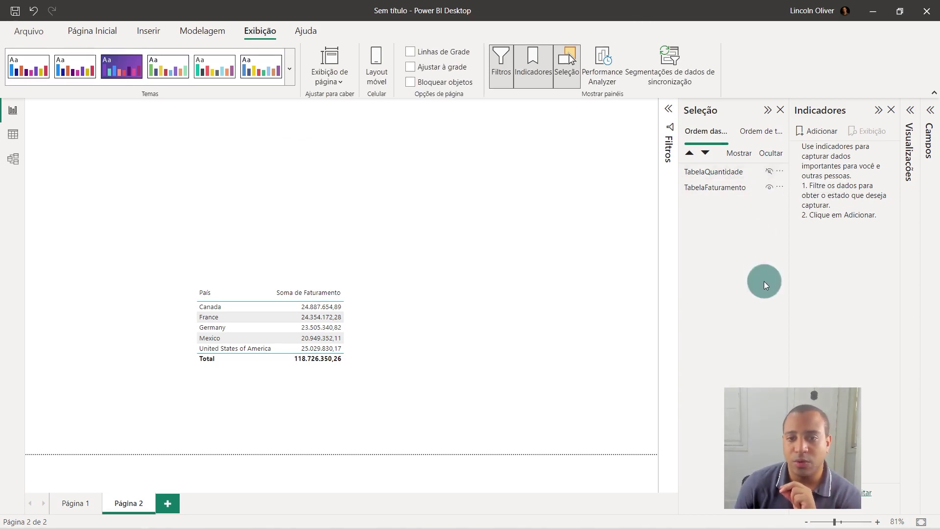
{"action": "left_click", "coordinate": [769, 187]}
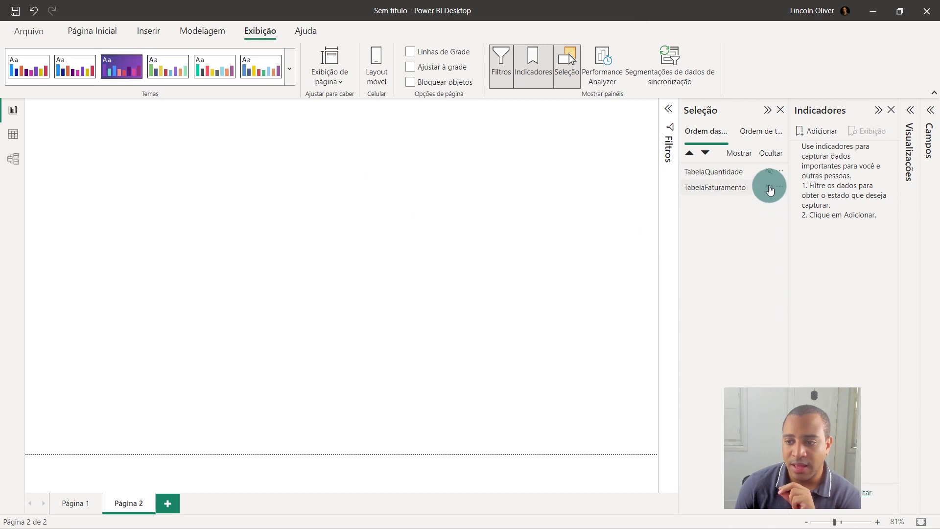
{"action": "left_click", "coordinate": [769, 188]}
{"action": "left_click", "coordinate": [769, 172]}
{"action": "left_click_drag", "start_coordinate": [420, 160], "coordinate": [417, 329]}
Alternate the visibility of the two overlapping tables to check how they swap, ending with both shown.
{"action": "left_click", "coordinate": [768, 172]}
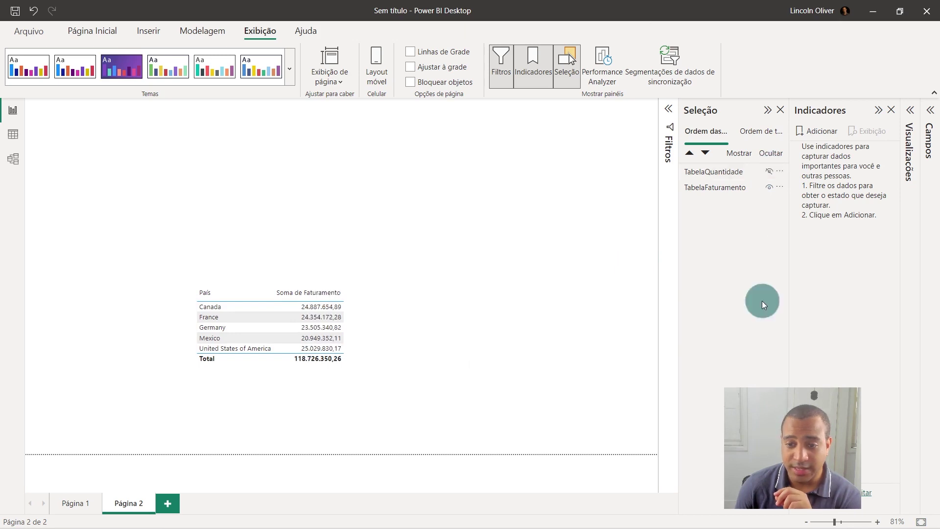
{"action": "left_click", "coordinate": [771, 174]}
{"action": "left_click", "coordinate": [770, 189]}
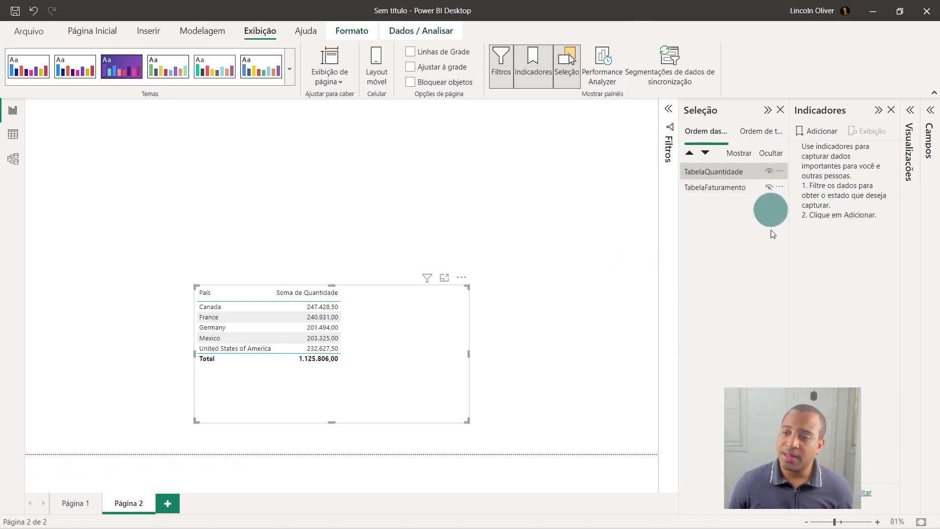
{"action": "left_click", "coordinate": [769, 172]}
{"action": "left_click", "coordinate": [770, 187]}
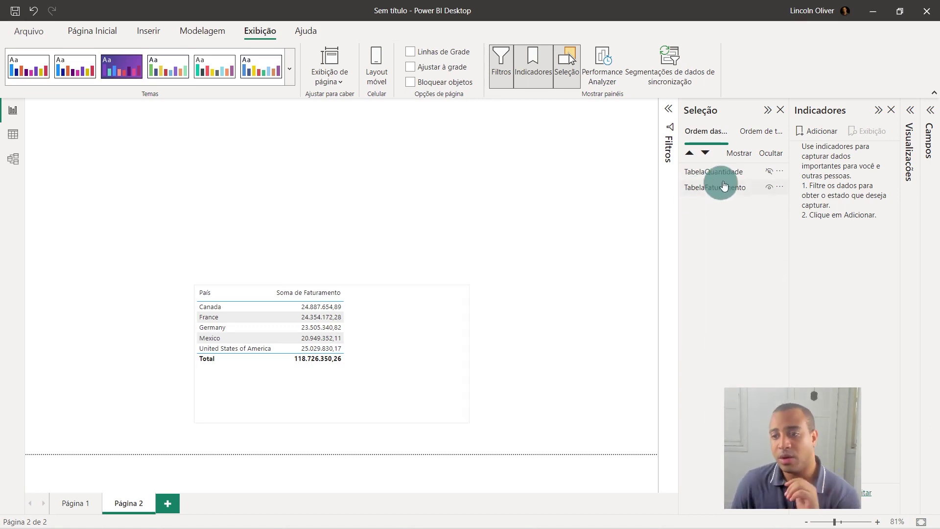
{"action": "left_click", "coordinate": [770, 171]}
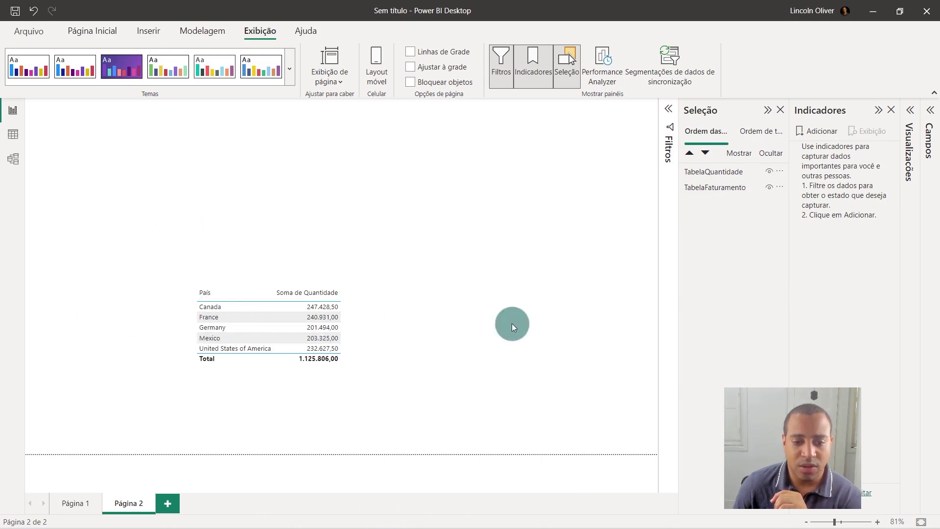
Hide TabelaFaturamento, save the view as an indicator named Quantidade, and turn off that indicator's Dados option.
{"action": "left_click", "coordinate": [769, 188]}
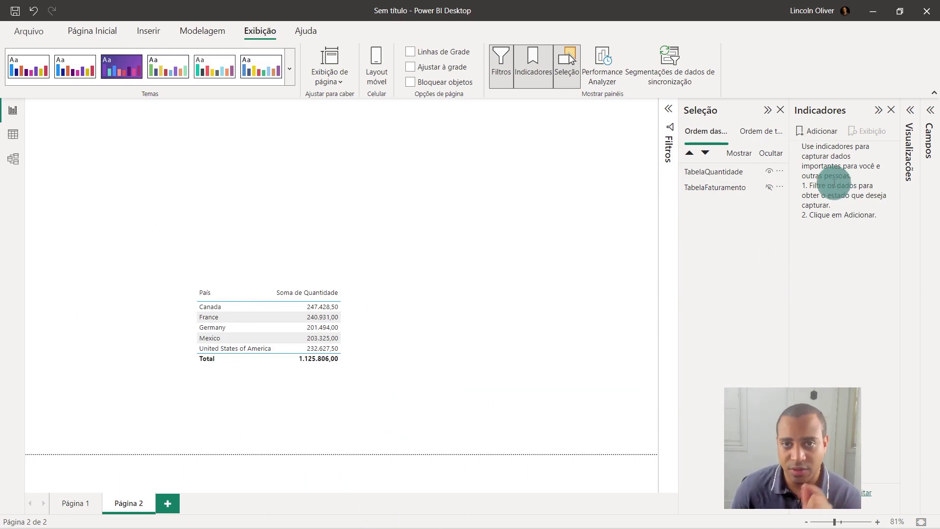
{"action": "left_click", "coordinate": [822, 132]}
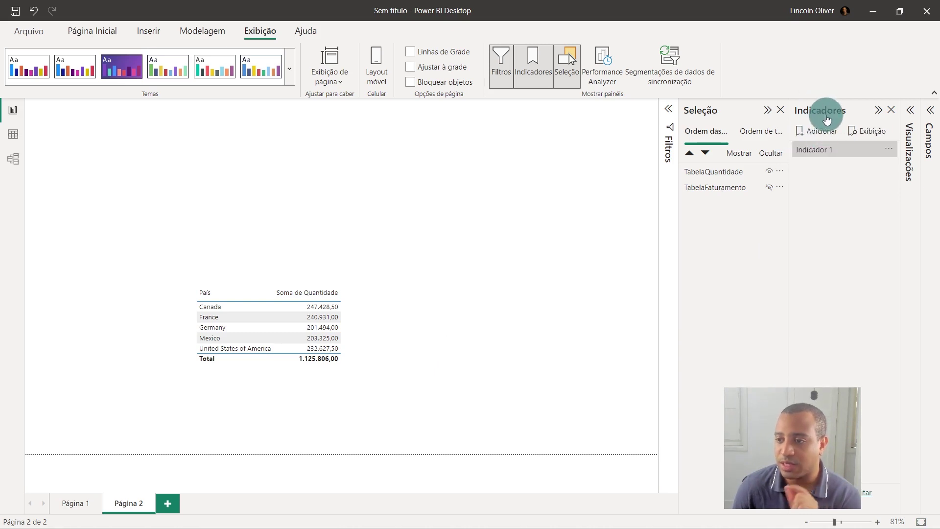
{"action": "double_click", "coordinate": [821, 153]}
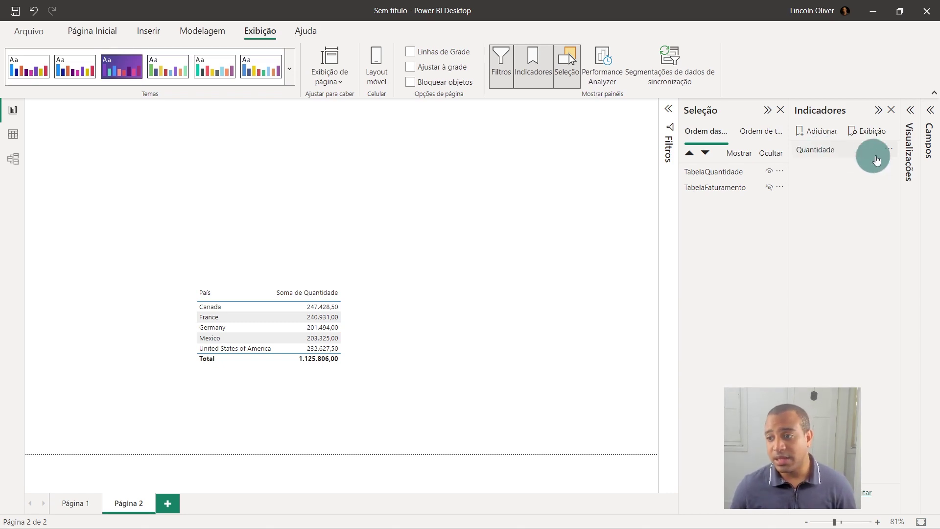
{"action": "left_click", "coordinate": [891, 149]}
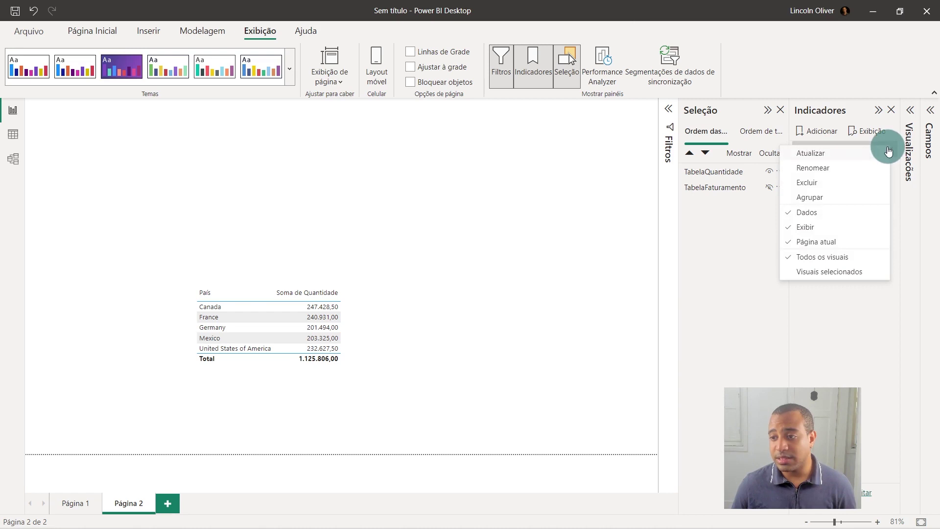
{"action": "left_click", "coordinate": [825, 216]}
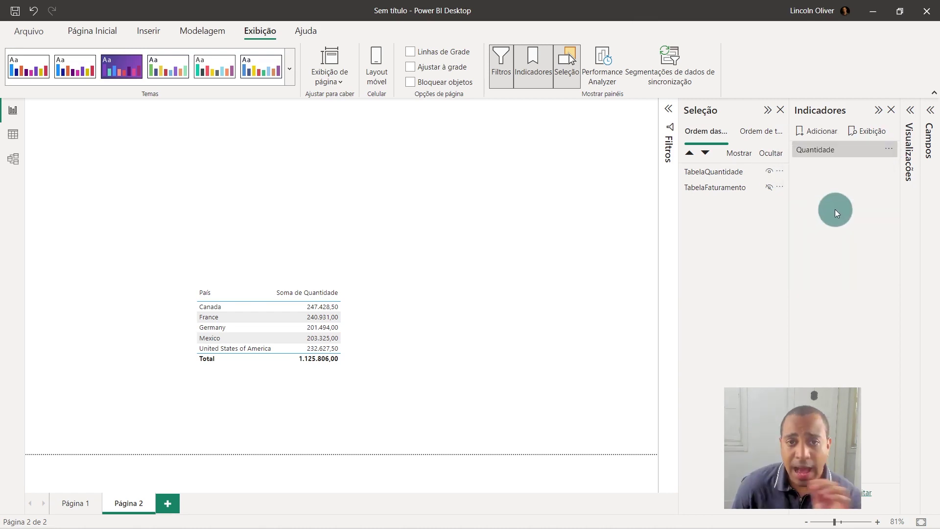
Hide TabelaQuantidade, show TabelaFaturamento, and save this view as an indicator named Faturamento.
{"action": "left_click", "coordinate": [770, 171]}
{"action": "left_click", "coordinate": [769, 188]}
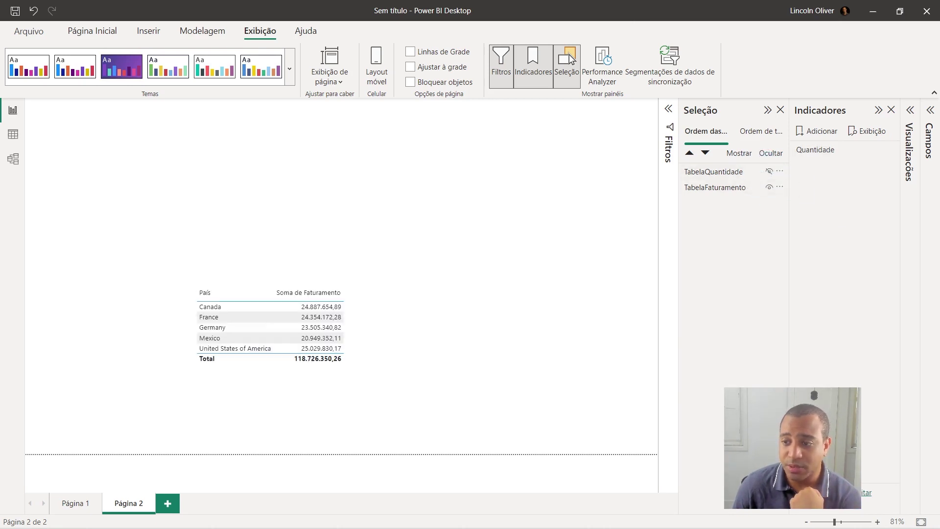
{"action": "left_click", "coordinate": [823, 131]}
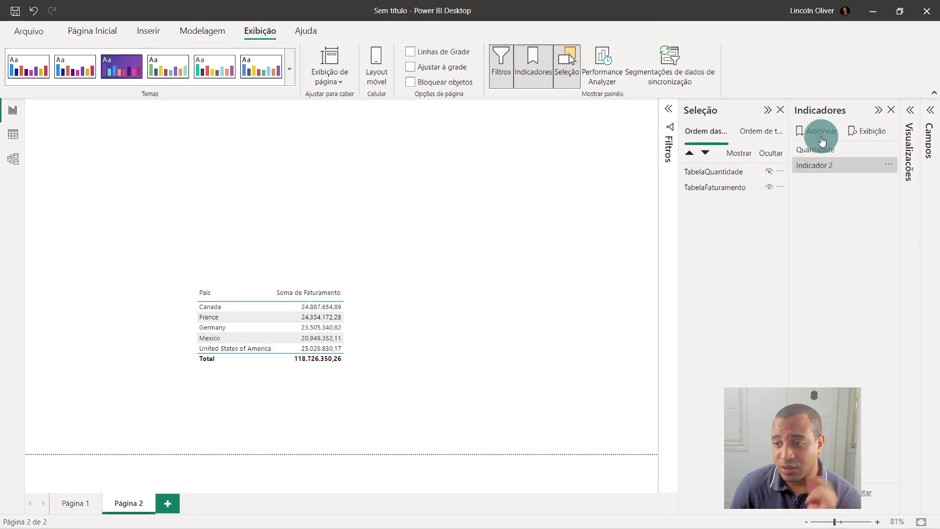
{"action": "left_click", "coordinate": [826, 168]}
{"action": "double_click", "coordinate": [826, 167]}
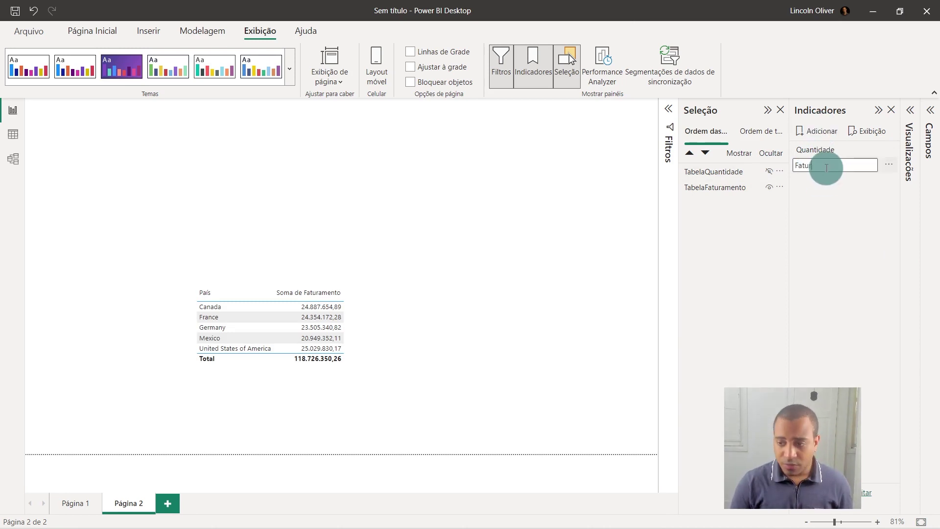
{"action": "left_click", "coordinate": [826, 168]}
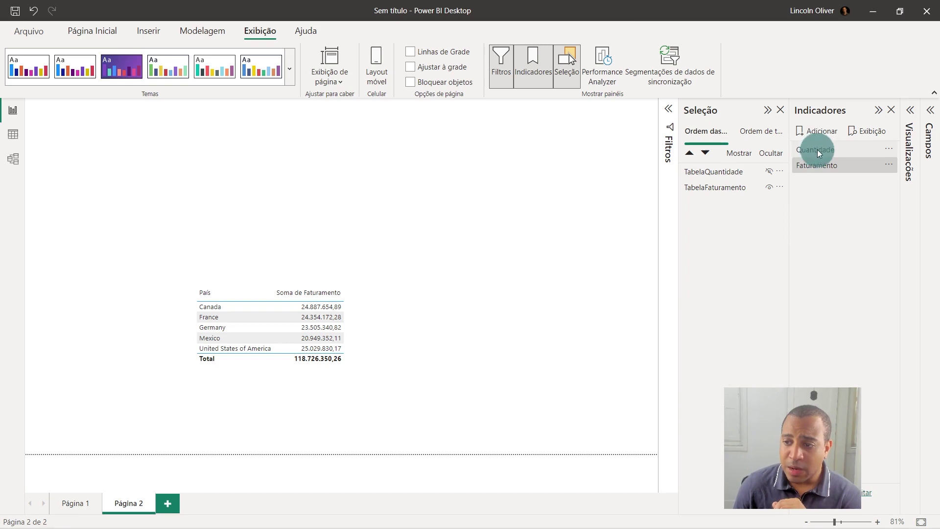
Apply the Quantidade and Faturamento indicators in turn to test the switch between the two tables.
{"action": "left_click", "coordinate": [834, 152]}
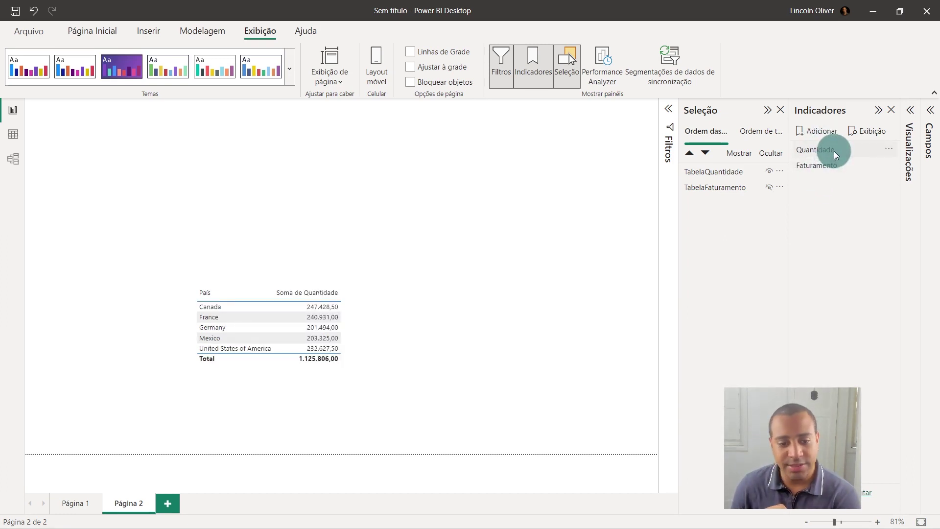
{"action": "left_click", "coordinate": [829, 163]}
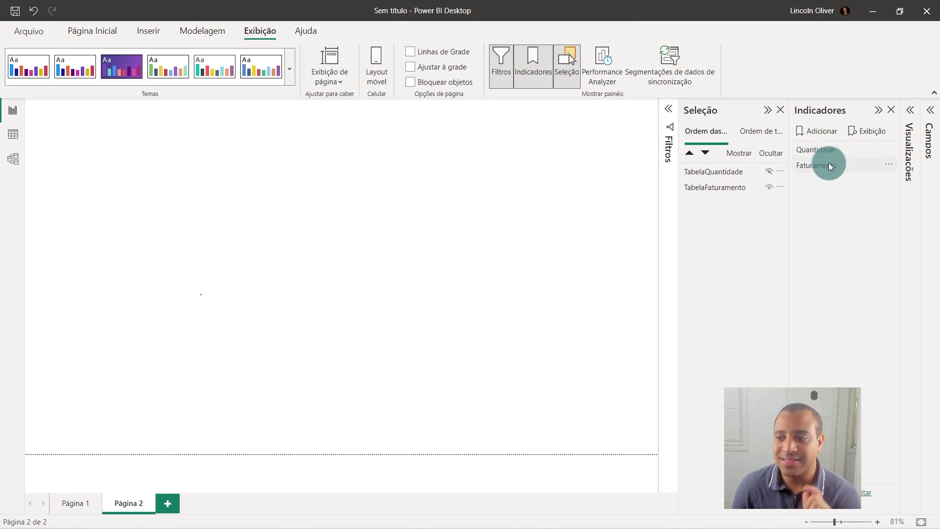
{"action": "left_click", "coordinate": [297, 317]}
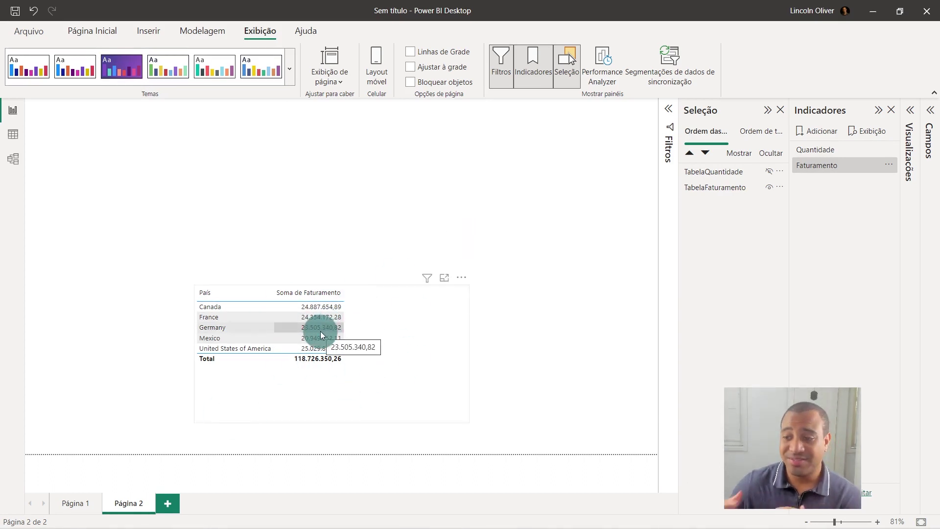
{"action": "left_click", "coordinate": [820, 138]}
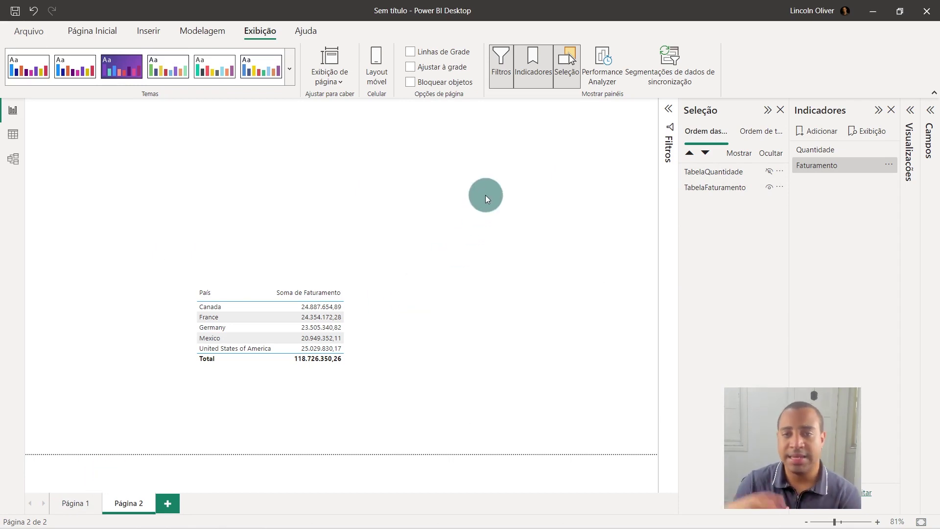
Review the CampoDinamico matrix on Página 1 for comparison and return to Página 2.
{"action": "left_click", "coordinate": [77, 509]}
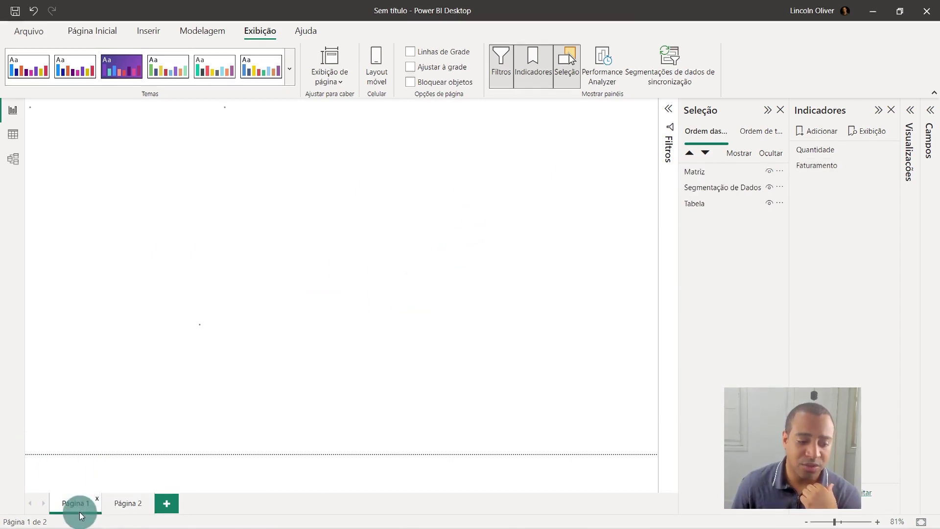
{"action": "left_click_drag", "start_coordinate": [438, 184], "coordinate": [464, 230]}
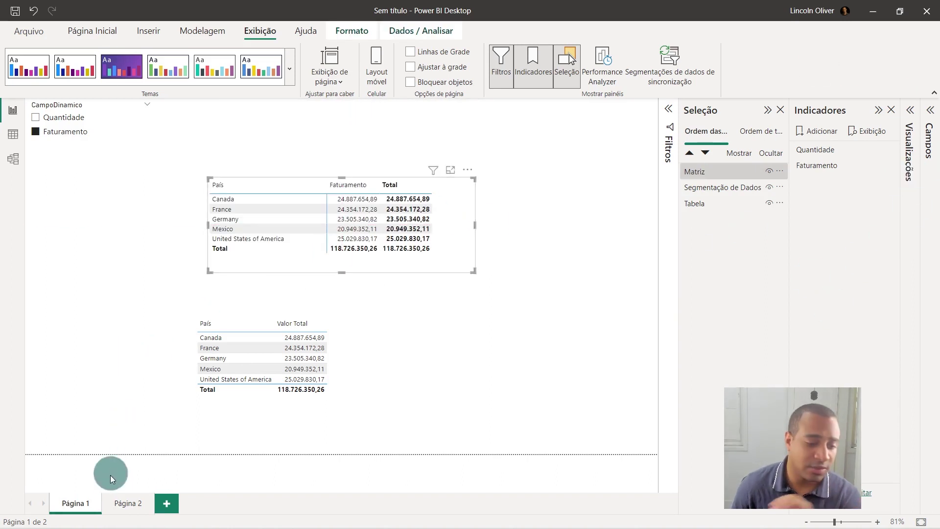
{"action": "left_click", "coordinate": [120, 502]}
{"action": "left_click", "coordinate": [372, 337]}
{"action": "left_click", "coordinate": [322, 143]}
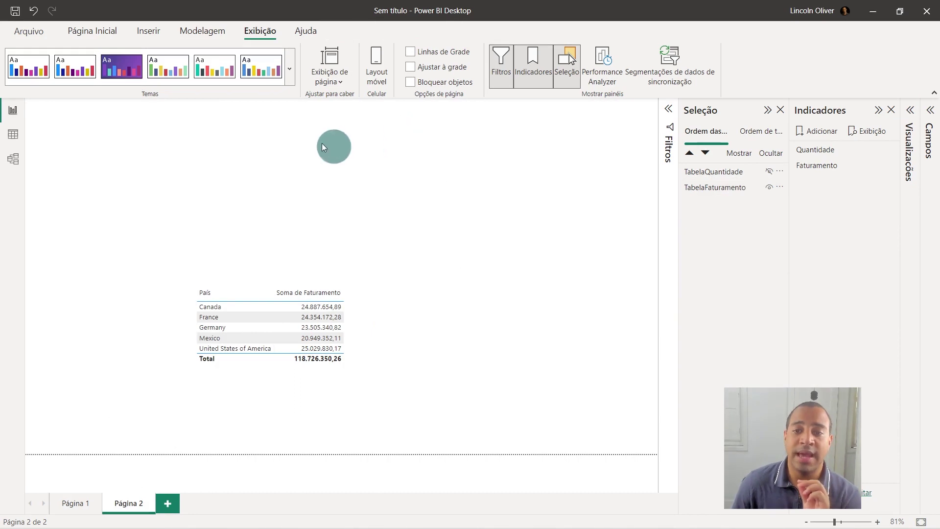
Close the Indicadores and Seleção panes and expand the Visualizações pane.
{"action": "left_click", "coordinate": [891, 111]}
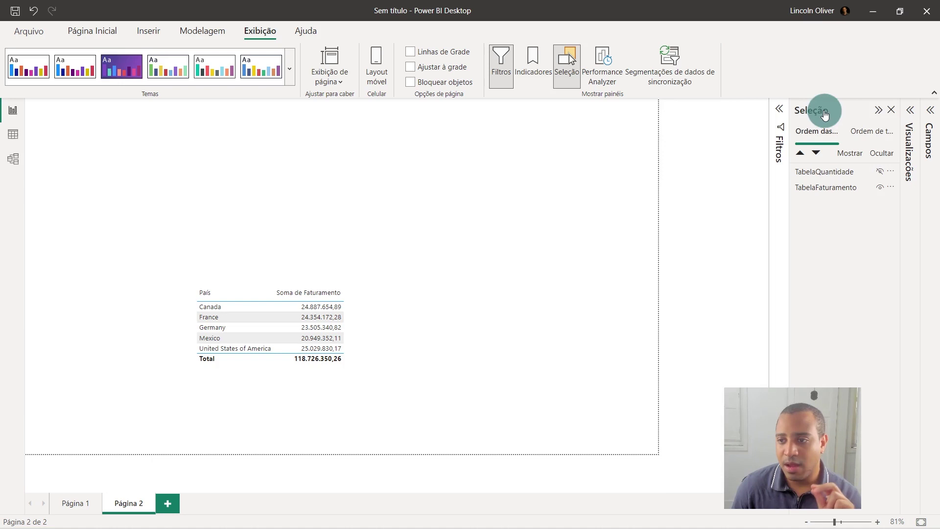
{"action": "left_click", "coordinate": [892, 110]}
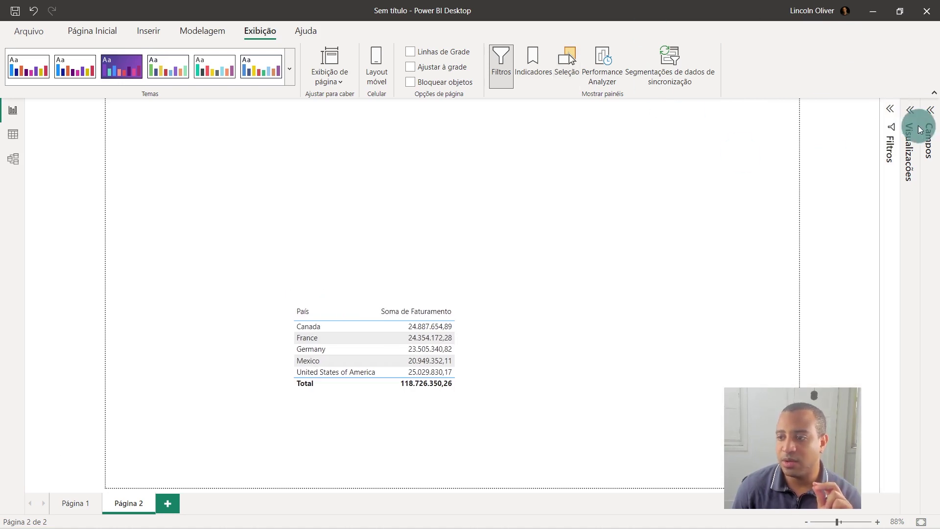
{"action": "left_click", "coordinate": [911, 111]}
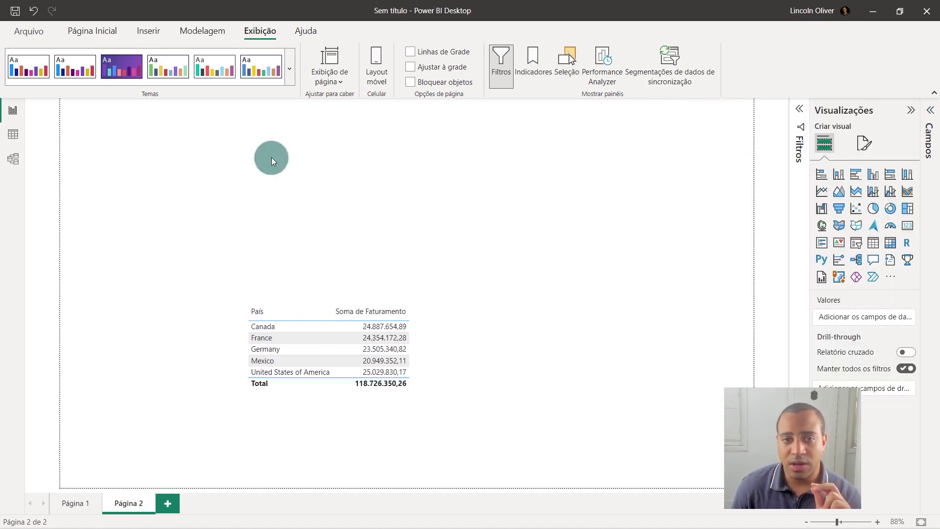
Insert a blank button and place it just above the Faturamento table.
{"action": "left_click", "coordinate": [143, 31]}
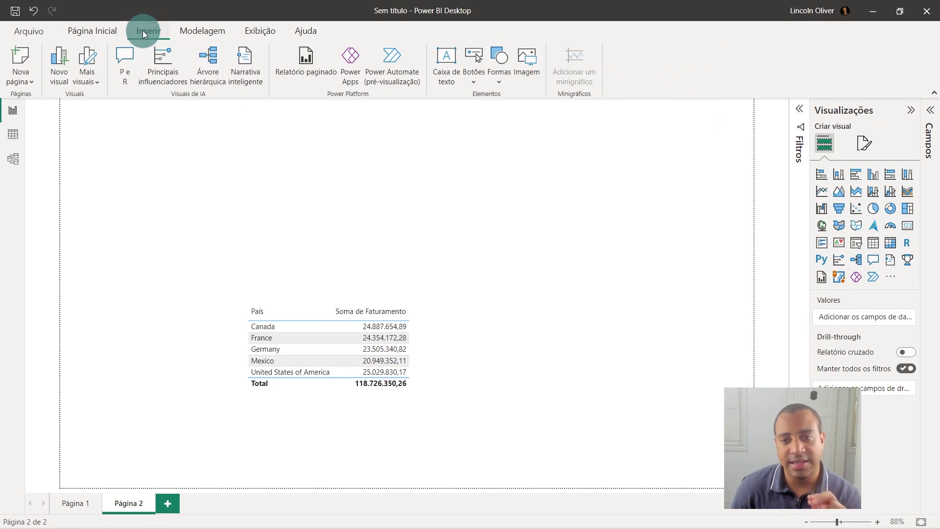
{"action": "left_click", "coordinate": [473, 58]}
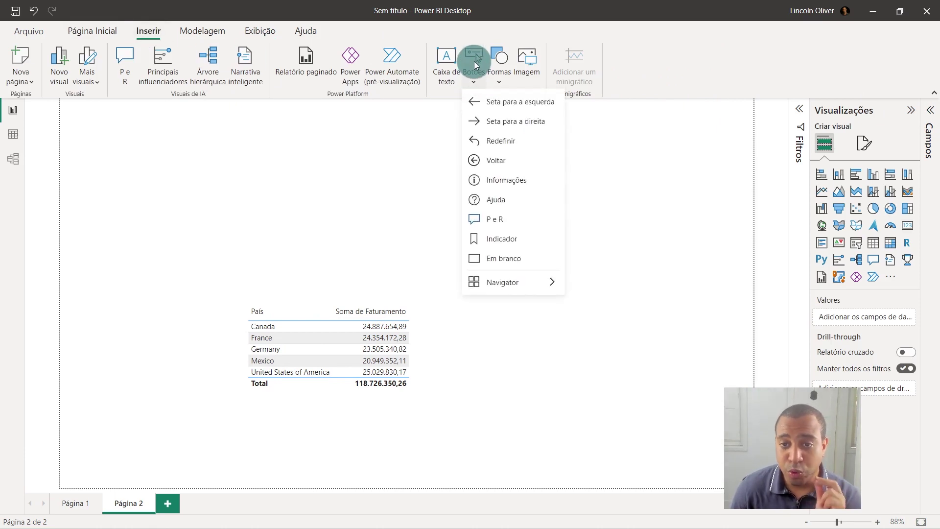
{"action": "left_click", "coordinate": [494, 259]}
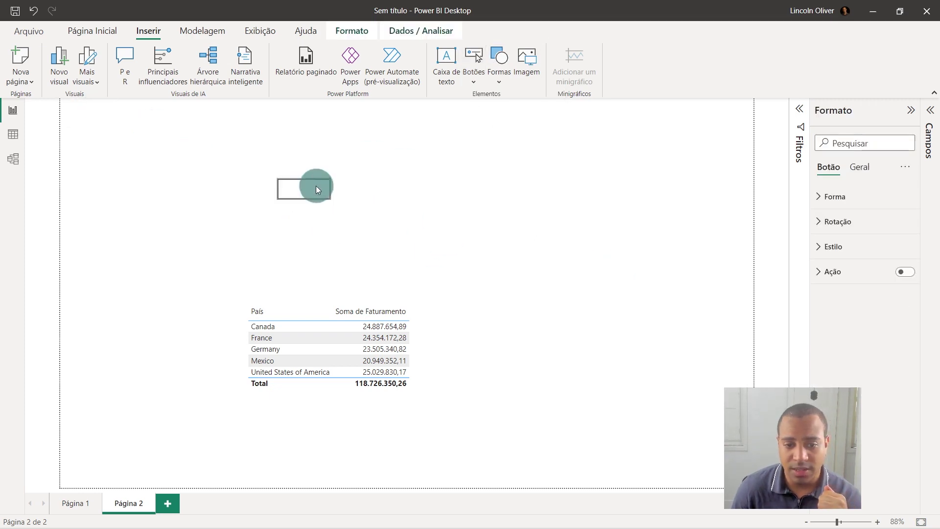
{"action": "left_click", "coordinate": [290, 186]}
{"action": "left_click_drag", "start_coordinate": [280, 190], "coordinate": [284, 244]}
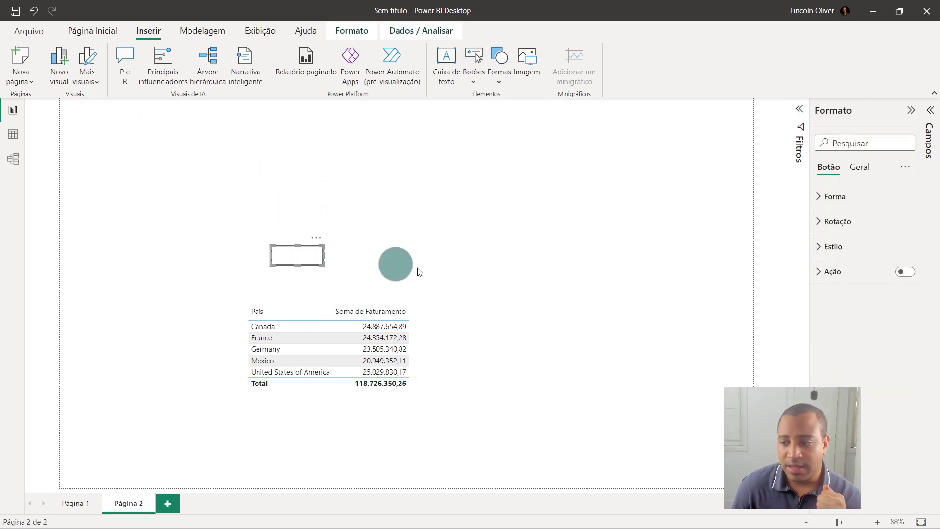
Enable the text style on the new button and set its label to Quantidade.
{"action": "left_click", "coordinate": [852, 247]}
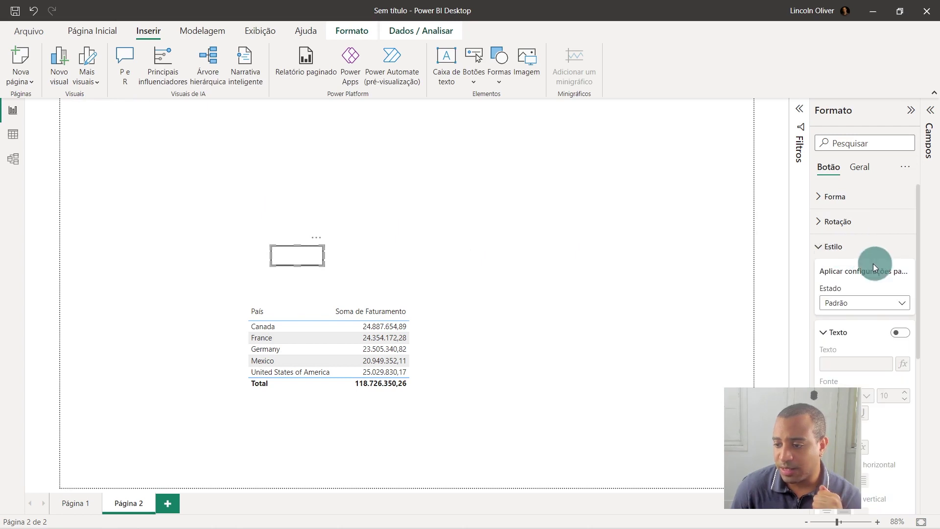
{"action": "scroll", "coordinate": [870, 280], "scroll_direction": "down", "scroll_amount": 2}
{"action": "left_click", "coordinate": [900, 235]}
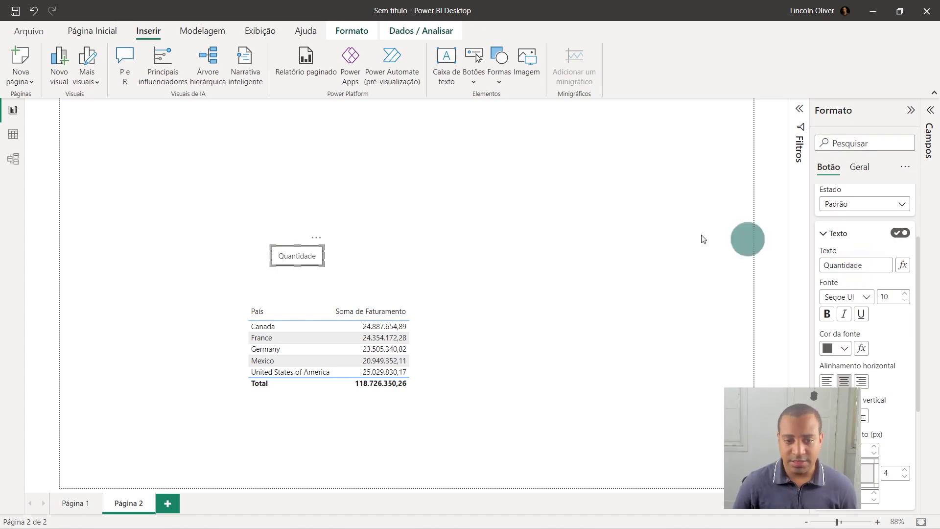
Duplicate the Quantidade button, place the copy beside it on the right, and change the copy's text to Faturamento.
{"action": "left_click", "coordinate": [296, 255]}
{"action": "left_click_drag", "start_coordinate": [295, 254], "coordinate": [355, 256]}
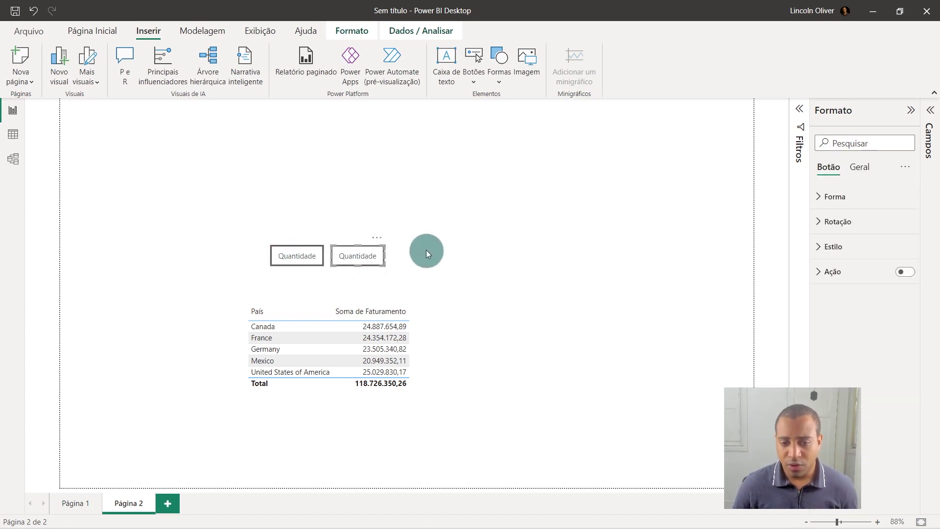
{"action": "left_click", "coordinate": [860, 249]}
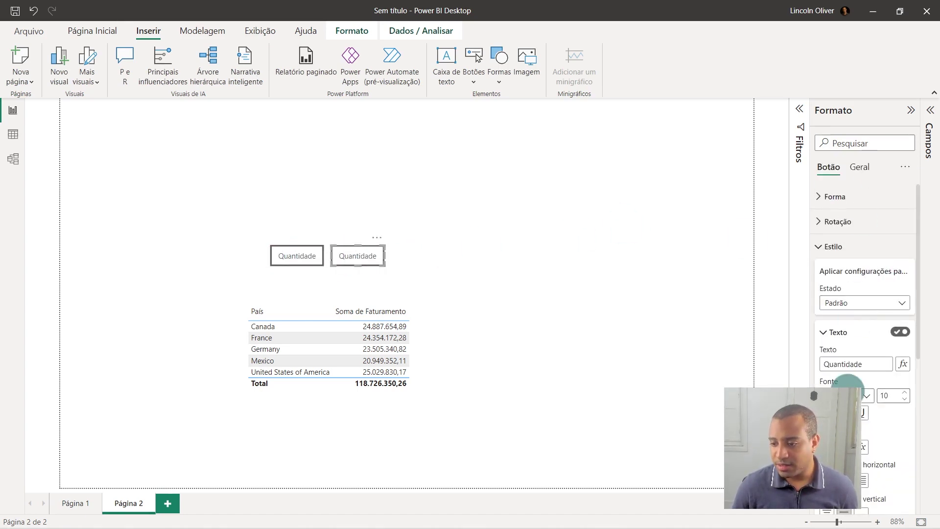
{"action": "double_click", "coordinate": [858, 364]}
{"action": "type", "text": "Faturamento"}
Shift the Quantidade button slightly left to widen the gap to the Faturamento button.
{"action": "left_click", "coordinate": [297, 245]}
{"action": "left_click", "coordinate": [308, 255]}
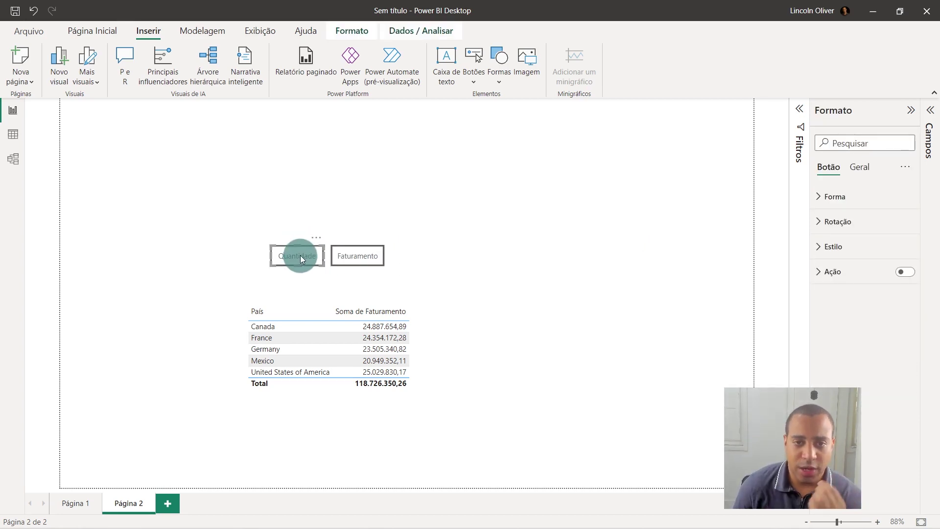
{"action": "left_click", "coordinate": [458, 370]}
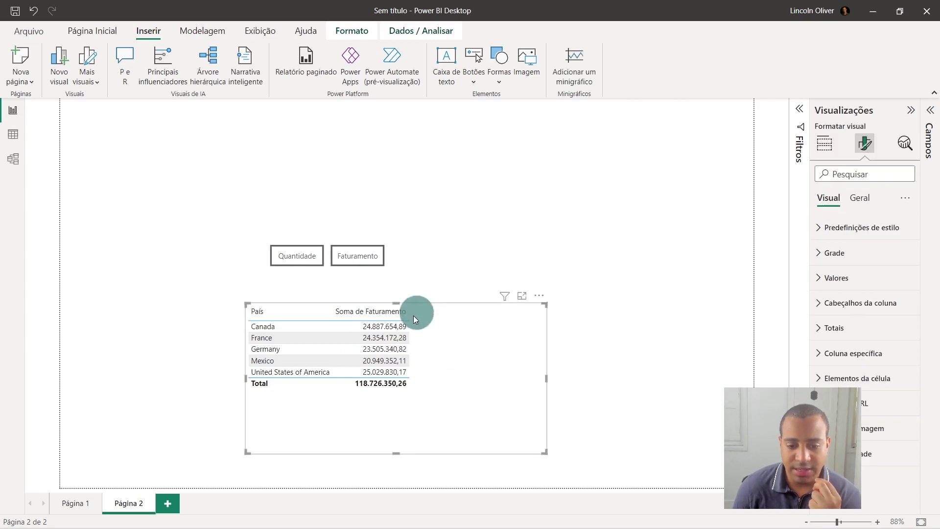
{"action": "left_click", "coordinate": [365, 286]}
{"action": "left_click", "coordinate": [314, 255]}
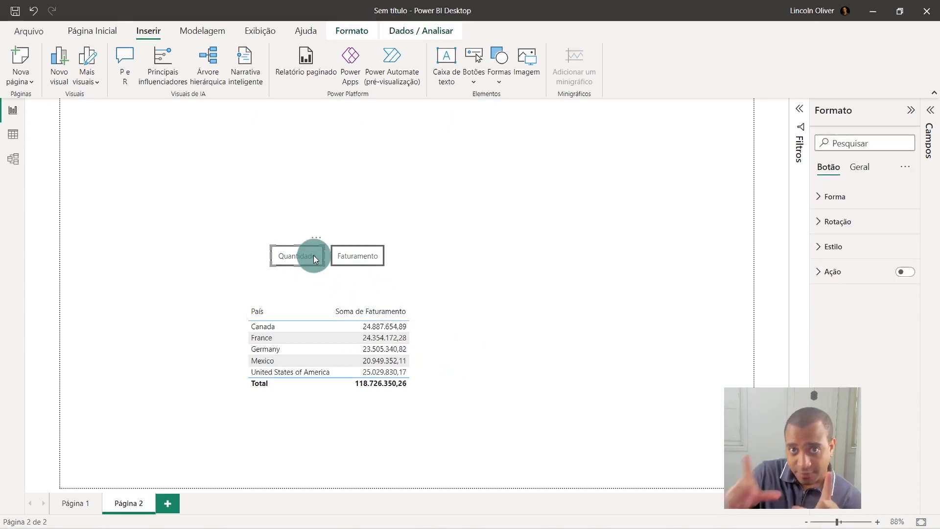
{"action": "left_click_drag", "start_coordinate": [313, 255], "coordinate": [290, 256]}
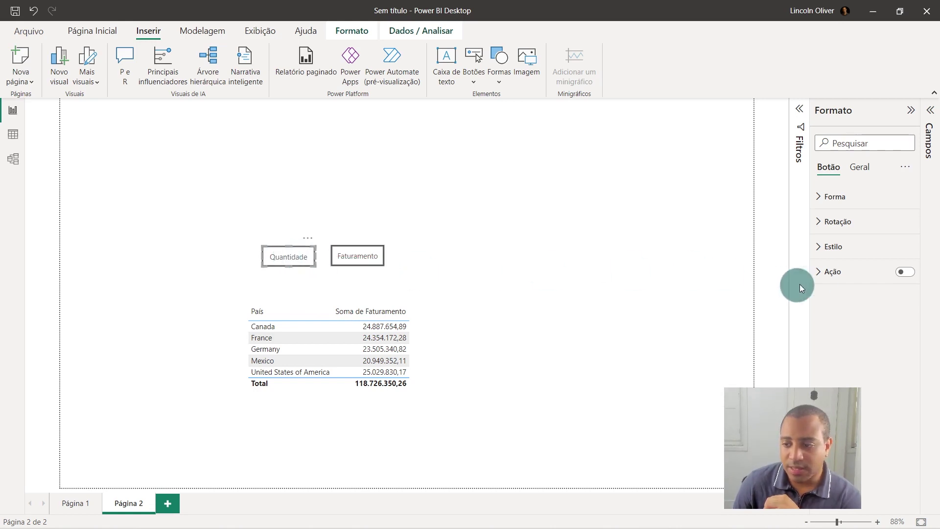
Enable the action on the Quantidade button, set its type to Indicador, and assign the Quantidade bookmark.
{"action": "left_click", "coordinate": [904, 276]}
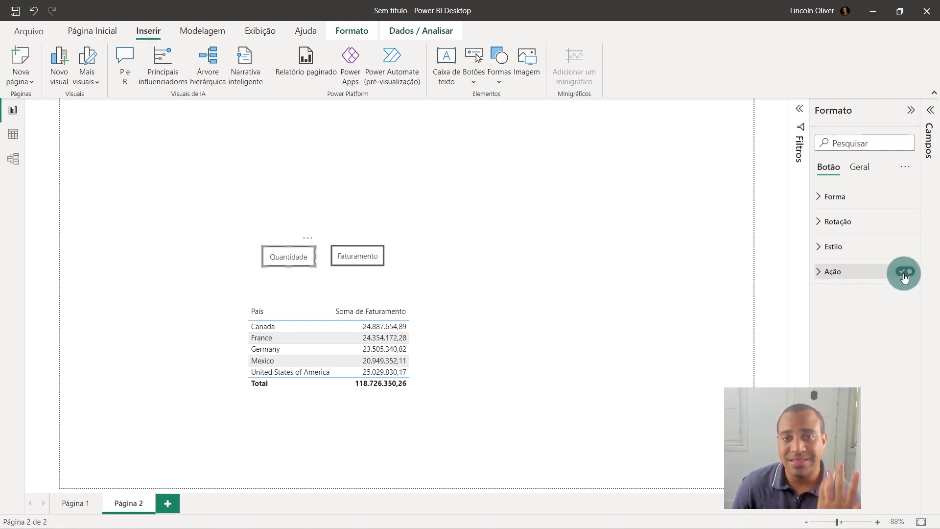
{"action": "left_click", "coordinate": [829, 273]}
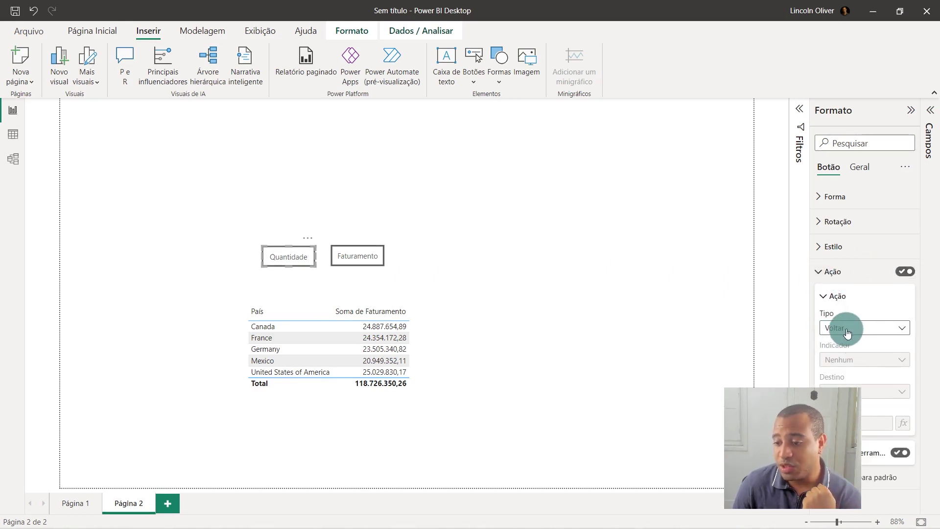
{"action": "left_click", "coordinate": [864, 331]}
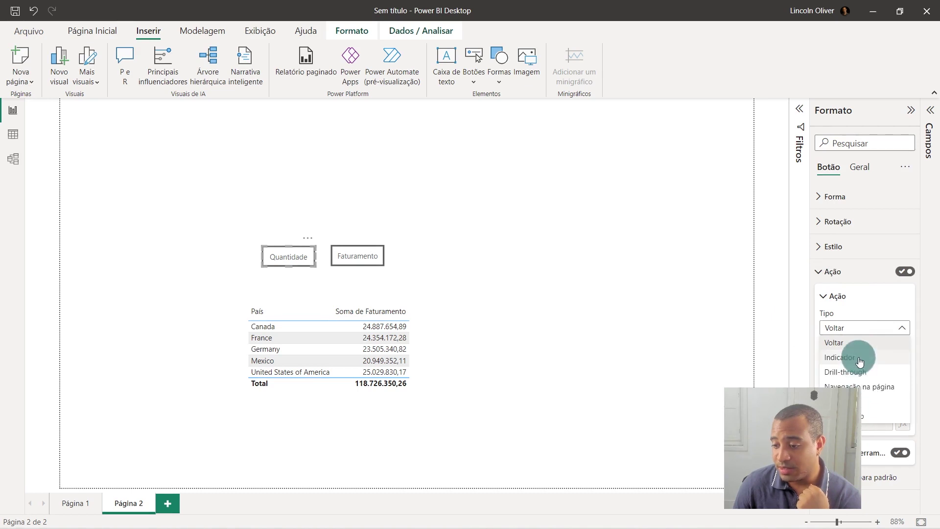
{"action": "left_click", "coordinate": [840, 356]}
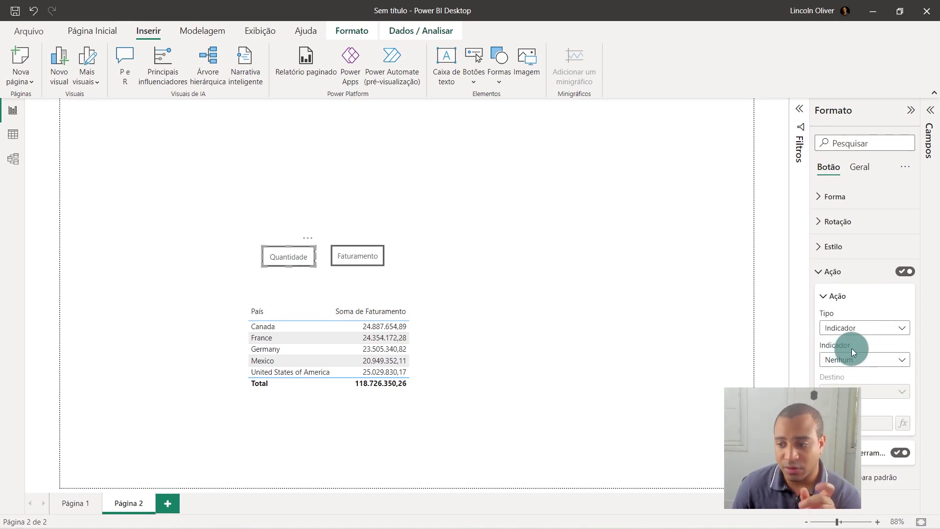
{"action": "left_click", "coordinate": [855, 361]}
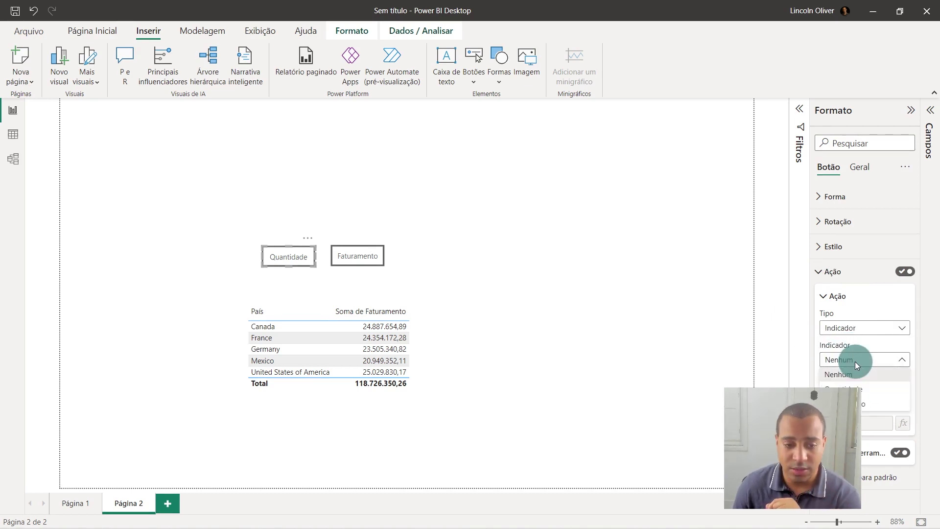
{"action": "left_click", "coordinate": [843, 389]}
Enable the action on the Faturamento button, set its type to Indicador, and assign the Faturamento bookmark.
{"action": "left_click", "coordinate": [342, 257]}
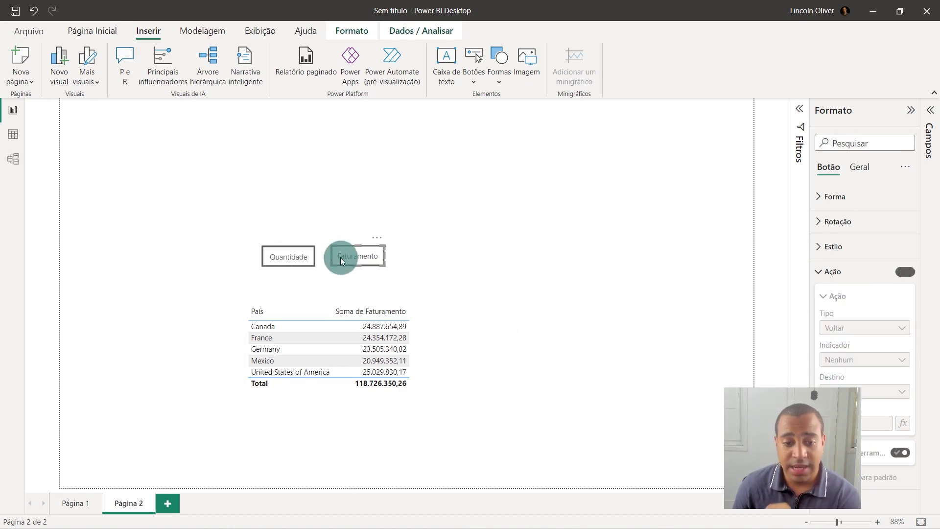
{"action": "left_click", "coordinate": [906, 273]}
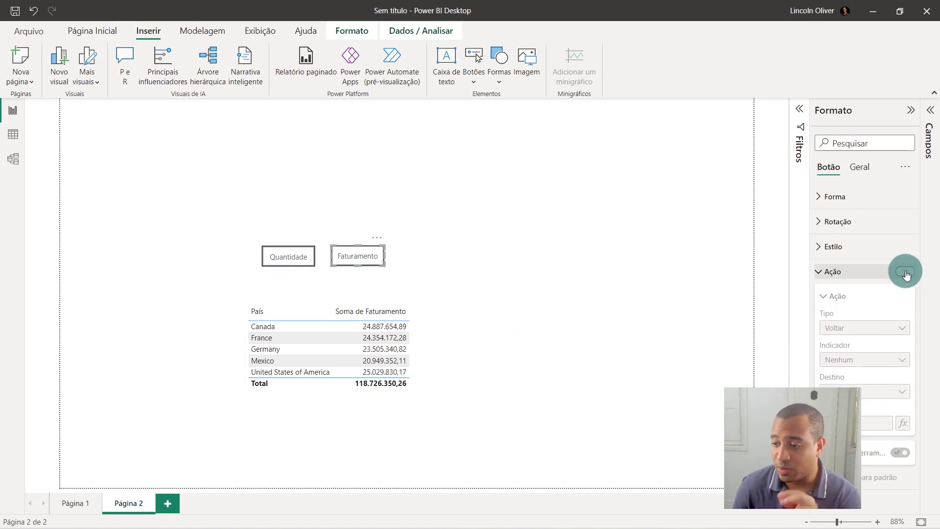
{"action": "left_click", "coordinate": [906, 272]}
{"action": "left_click", "coordinate": [840, 328]}
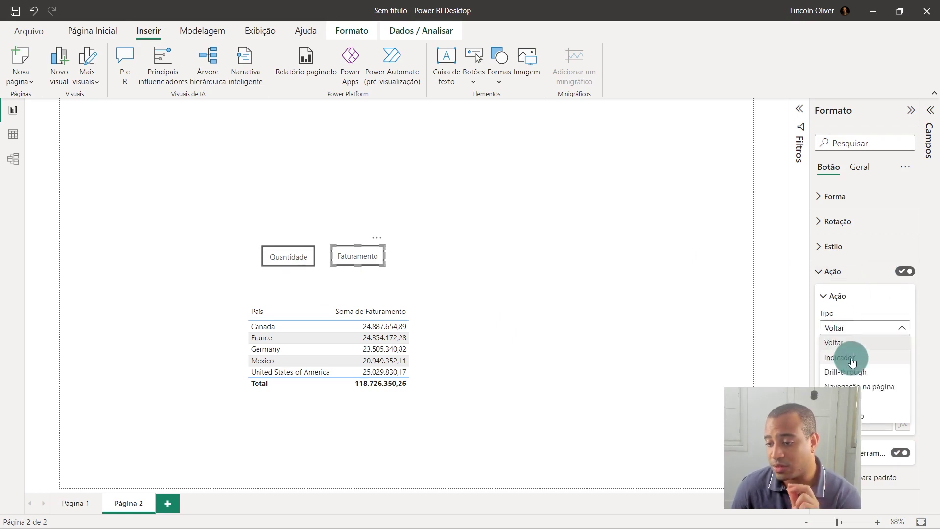
{"action": "left_click", "coordinate": [848, 358]}
{"action": "left_click", "coordinate": [848, 360]}
{"action": "left_click", "coordinate": [419, 302]}
{"action": "left_click", "coordinate": [472, 255]}
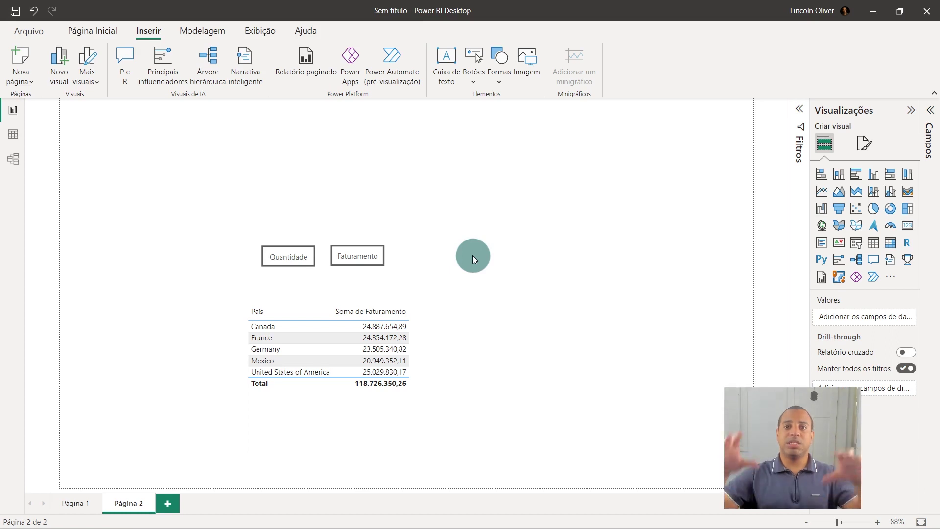
{"action": "left_click", "coordinate": [376, 256]}
{"action": "left_click", "coordinate": [479, 260]}
{"action": "left_click", "coordinate": [298, 257]}
{"action": "left_click", "coordinate": [457, 277]}
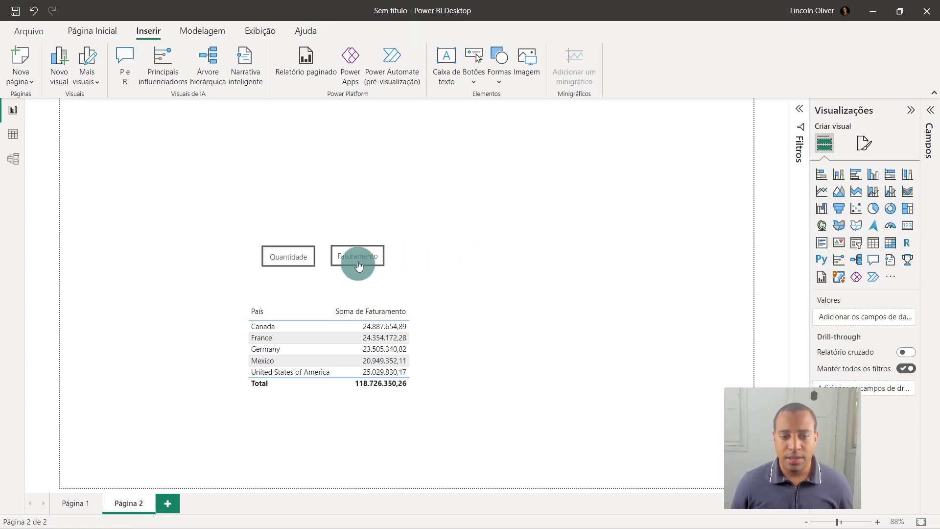
{"action": "left_click", "coordinate": [357, 255]}
{"action": "left_click", "coordinate": [448, 254]}
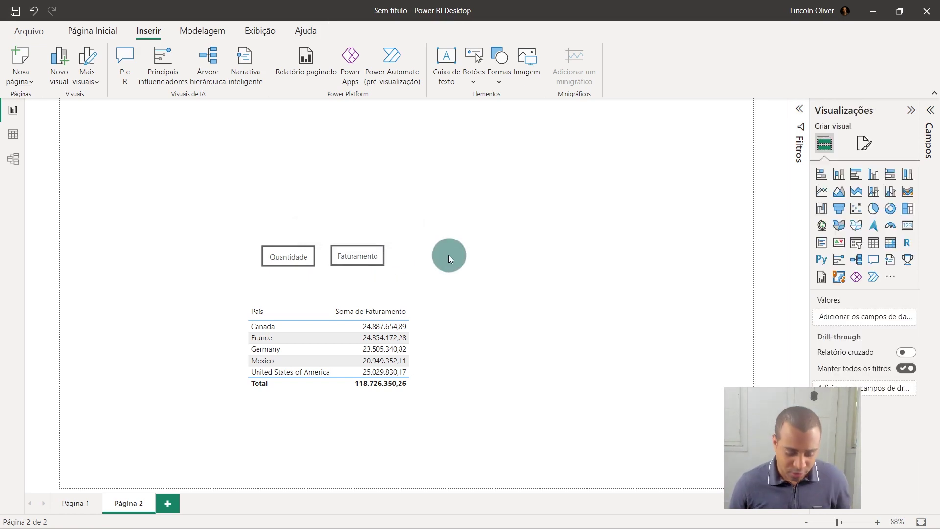
Test the Quantidade and Faturamento buttons by triggering them alternately to switch between the two tables.
{"action": "left_click", "coordinate": [357, 256]}
{"action": "left_click", "coordinate": [578, 306]}
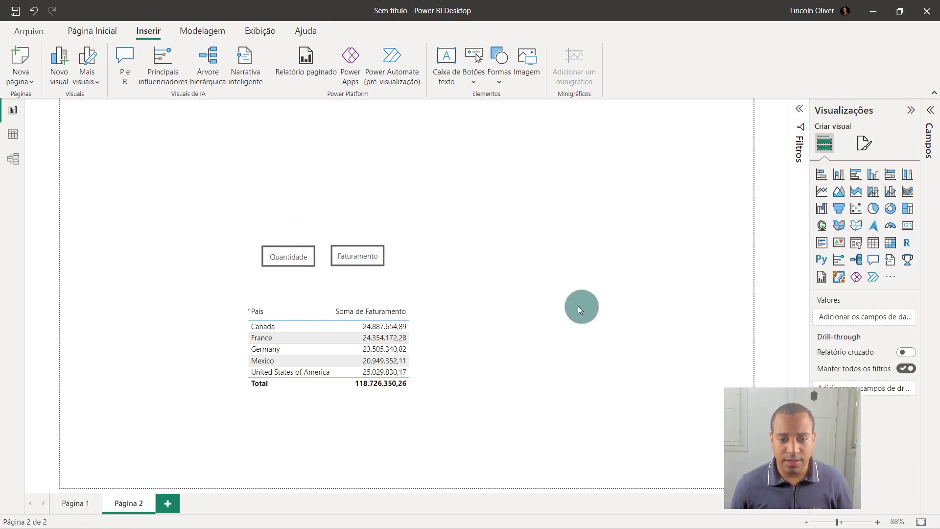
{"action": "left_click", "coordinate": [292, 256], "text": "ctrl"}
{"action": "left_click", "coordinate": [358, 263], "text": "ctrl"}
{"action": "left_click", "coordinate": [294, 256], "text": "ctrl"}
{"action": "left_click", "coordinate": [360, 259], "text": "ctrl"}
{"action": "left_click", "coordinate": [294, 256], "text": "ctrl"}
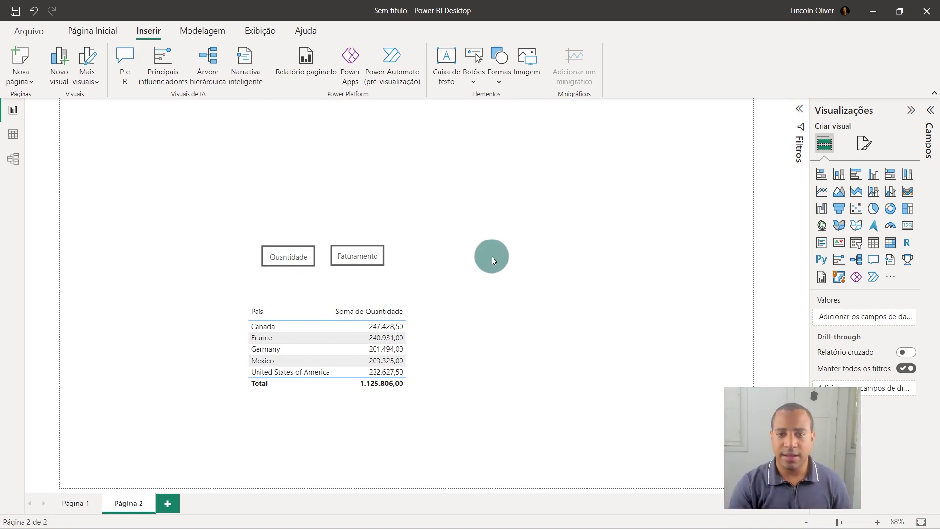
{"action": "left_click", "coordinate": [343, 257], "text": "ctrl"}
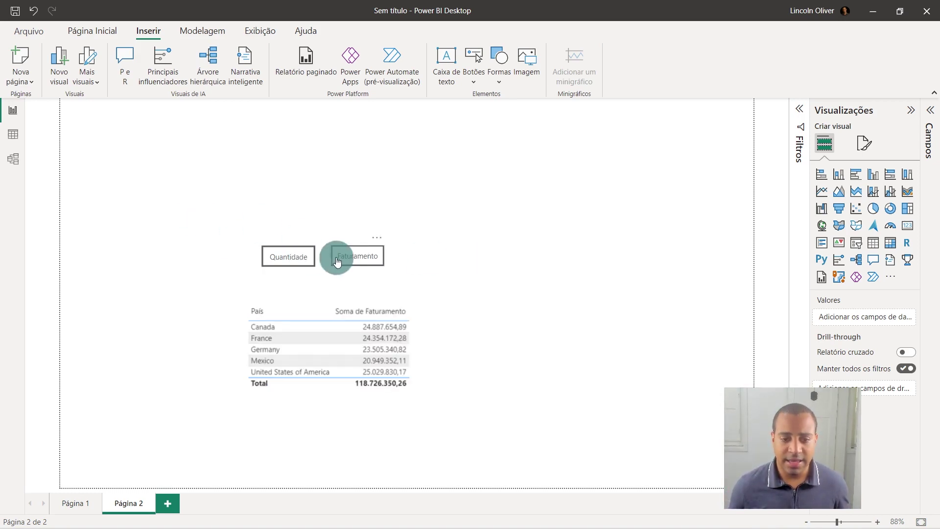
{"action": "left_click", "coordinate": [303, 257], "text": "ctrl"}
{"action": "left_click", "coordinate": [374, 254], "text": "ctrl"}
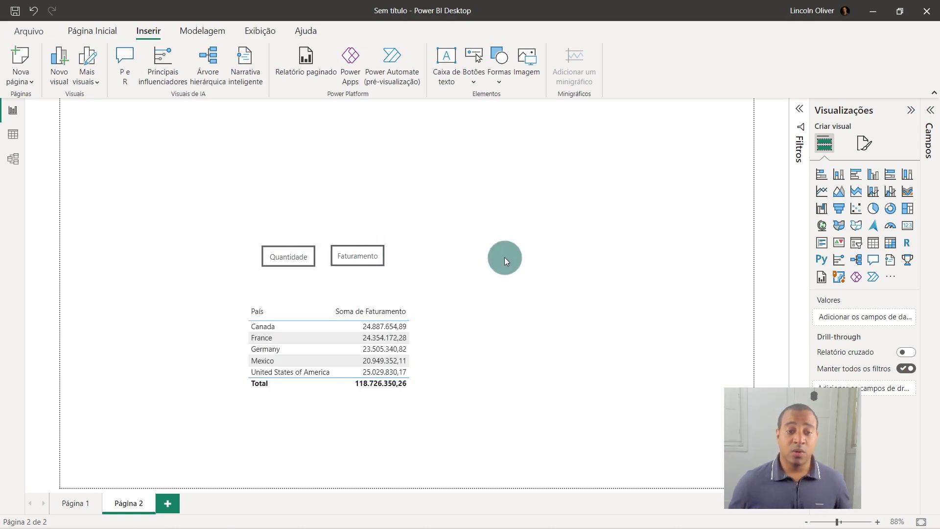
{"action": "left_click", "coordinate": [270, 256], "text": "ctrl"}
{"action": "left_click", "coordinate": [355, 257], "text": "ctrl"}
{"action": "left_click", "coordinate": [279, 256], "text": "ctrl"}
{"action": "left_click", "coordinate": [370, 254], "text": "ctrl"}
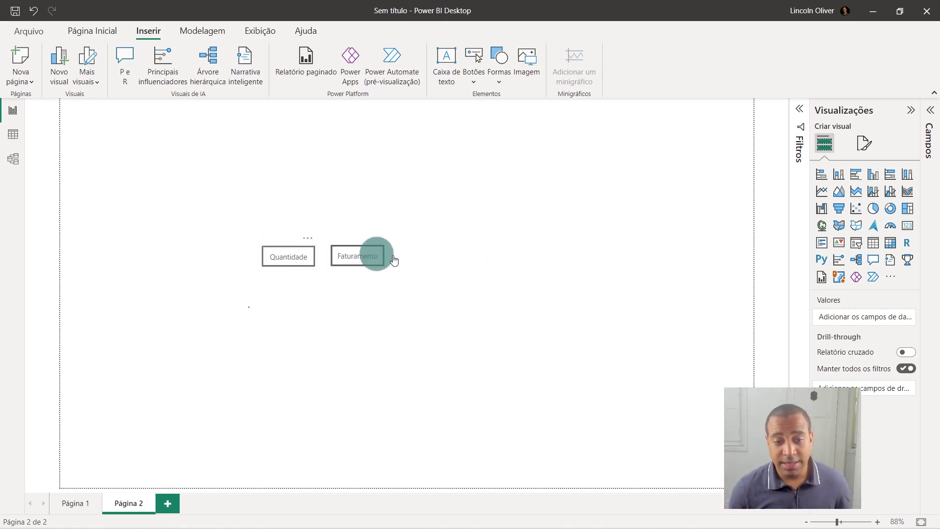